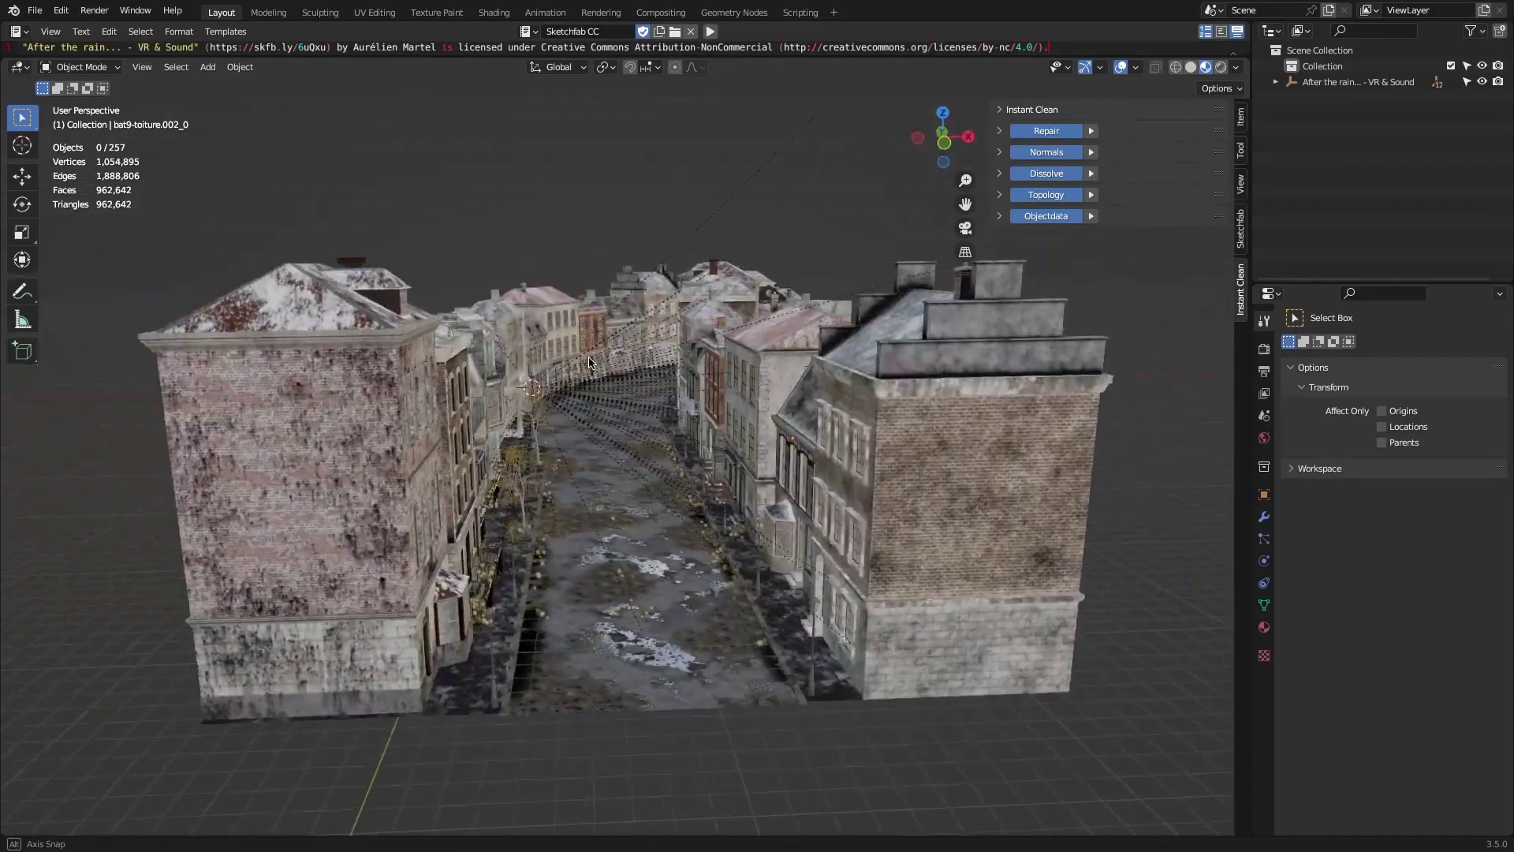
- Turn on the face orientation display and inspect the normals of the street scene's buildings
middle_drag(589, 363, 596, 364)
key(shift+f)
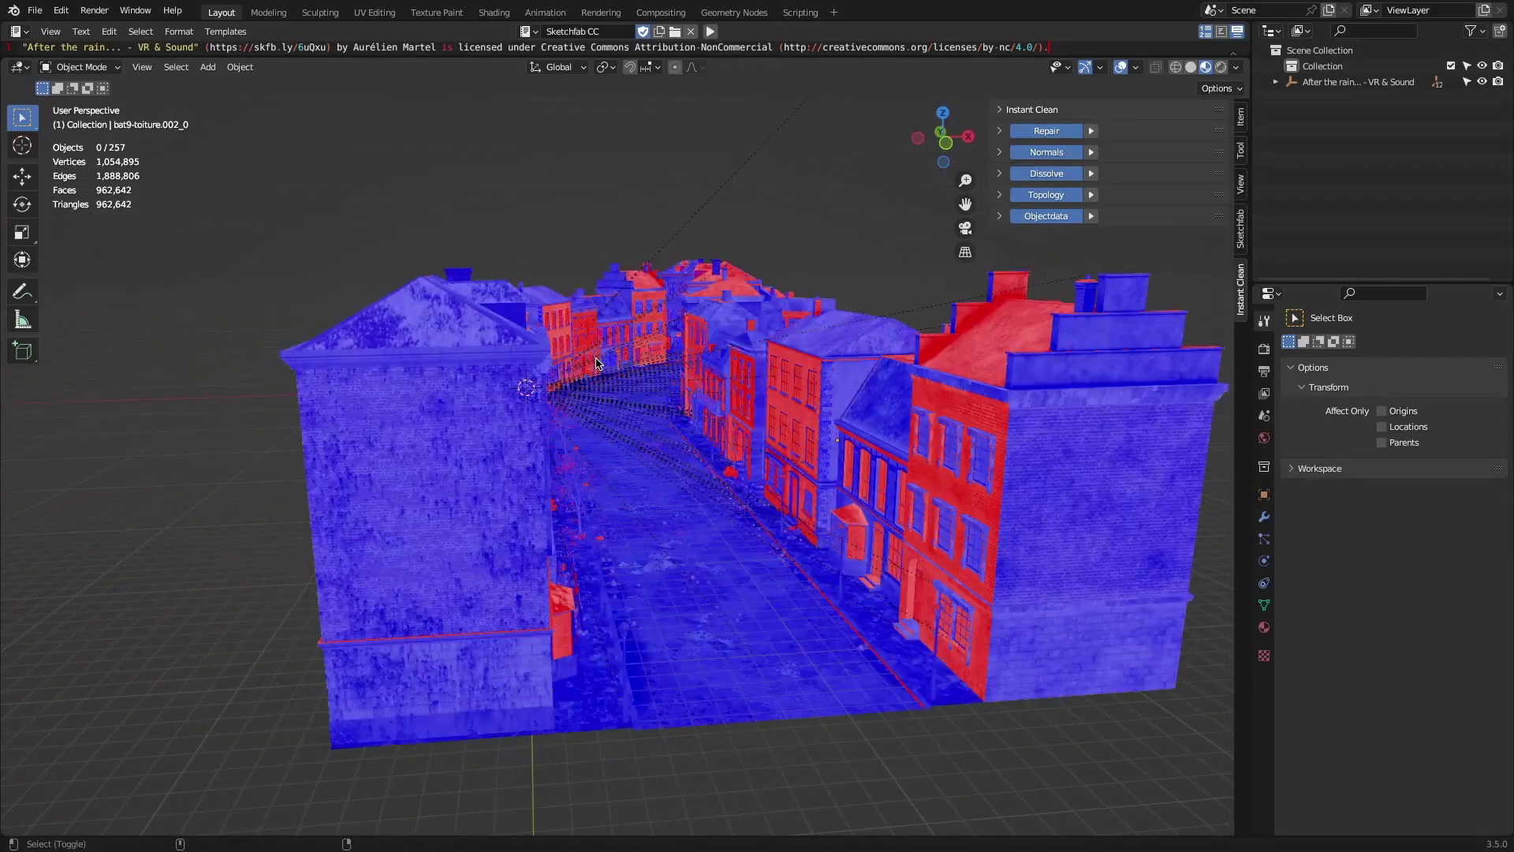
scroll(652, 359, up, 3)
shift+middle_drag(884, 481, 694, 393)
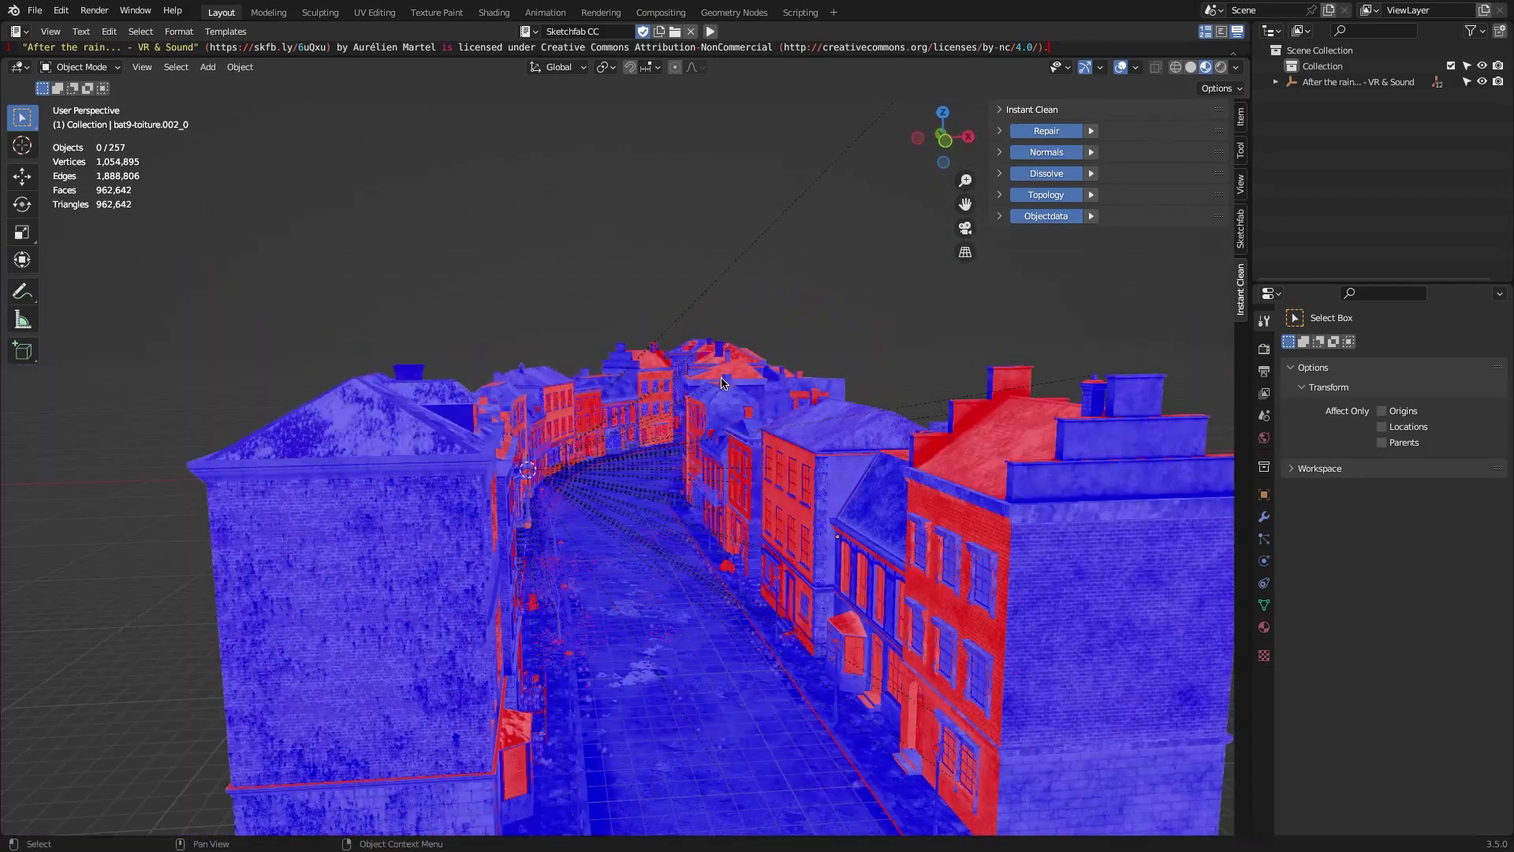
scroll(719, 388, down, 4)
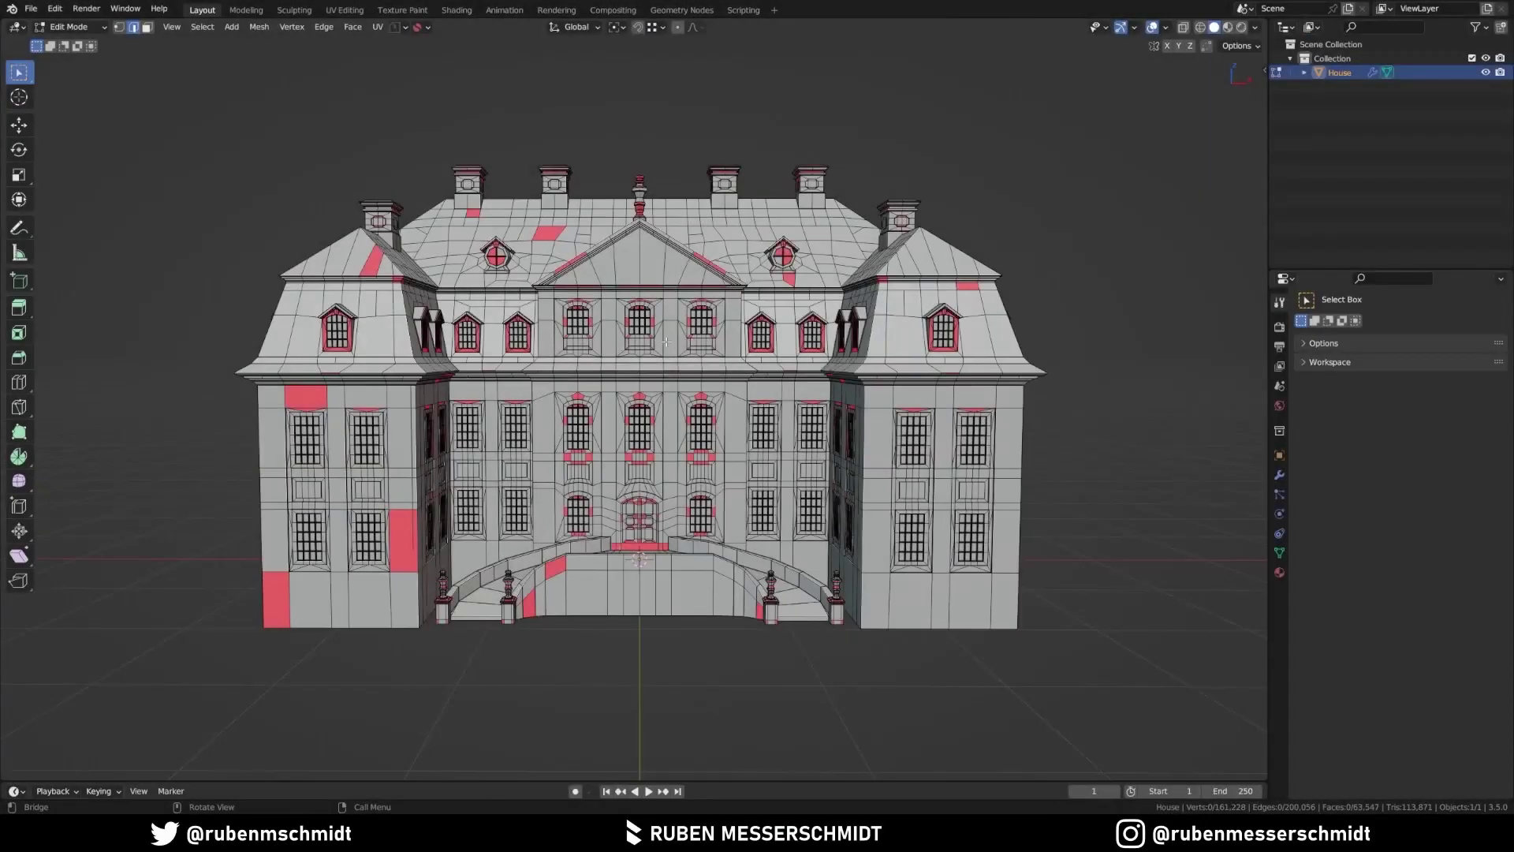
middle_drag(820, 347, 746, 309)
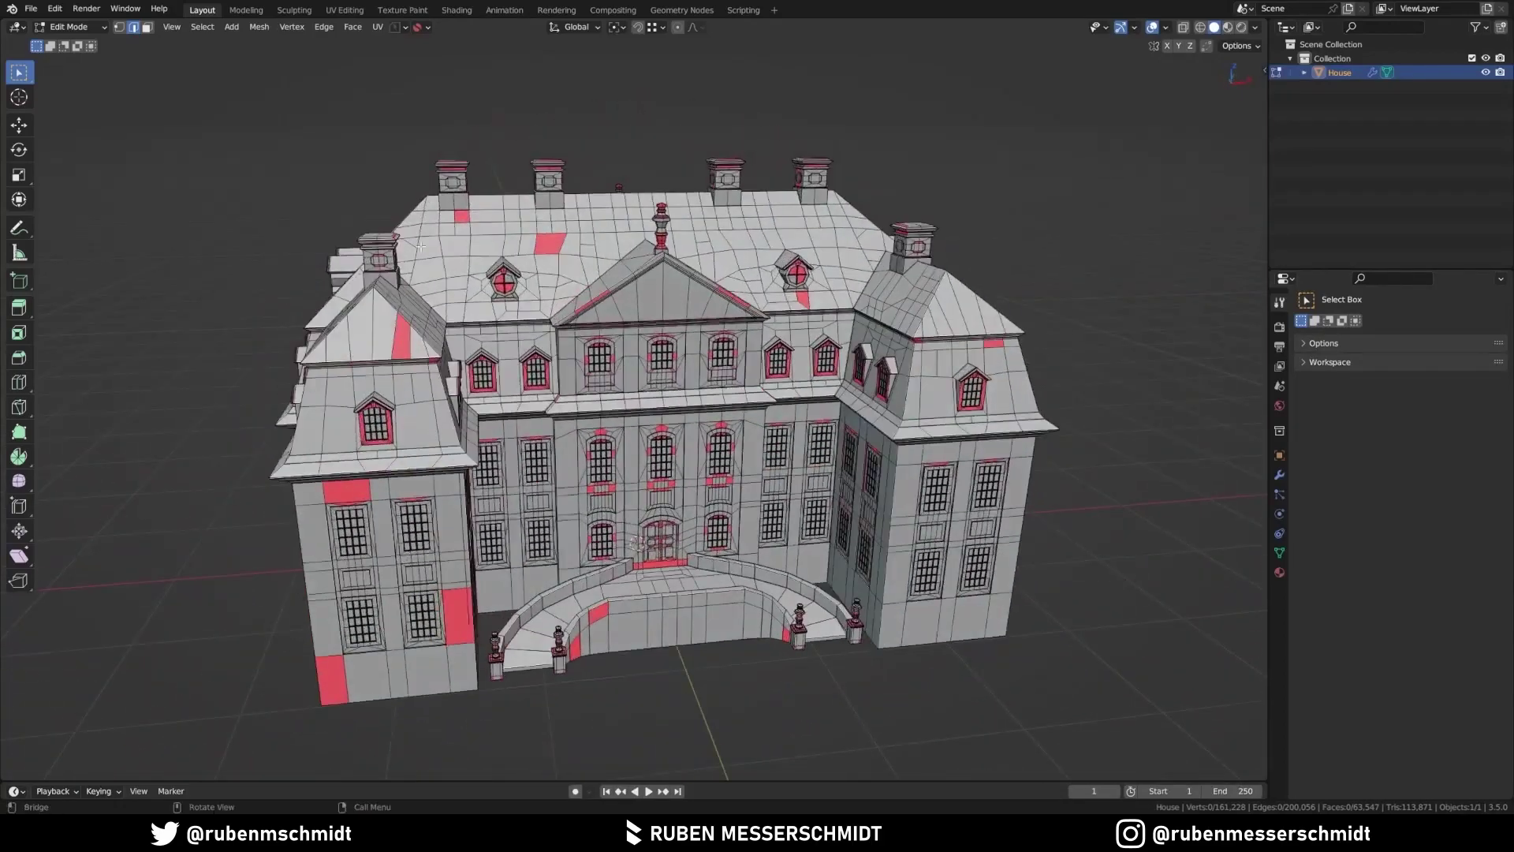
middle_drag(554, 280, 513, 287)
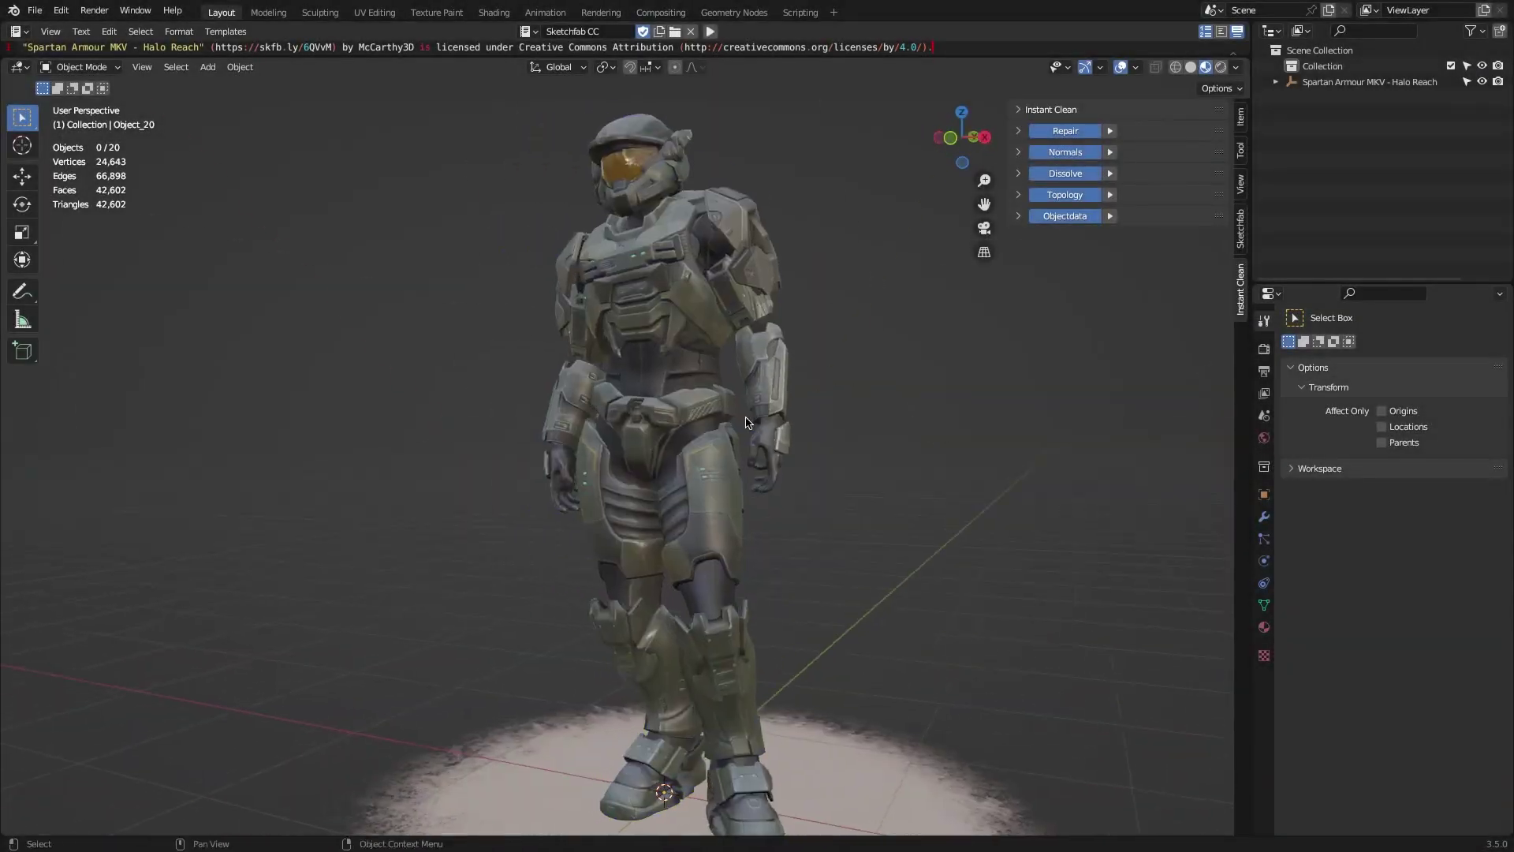
- Convert the whole Spartan armour model's topology to quads and isolate its body mesh in local view
key(a)
click(1018, 195)
click(1110, 195)
click(828, 189)
click(710, 426)
middle_drag(710, 426, 771, 360)
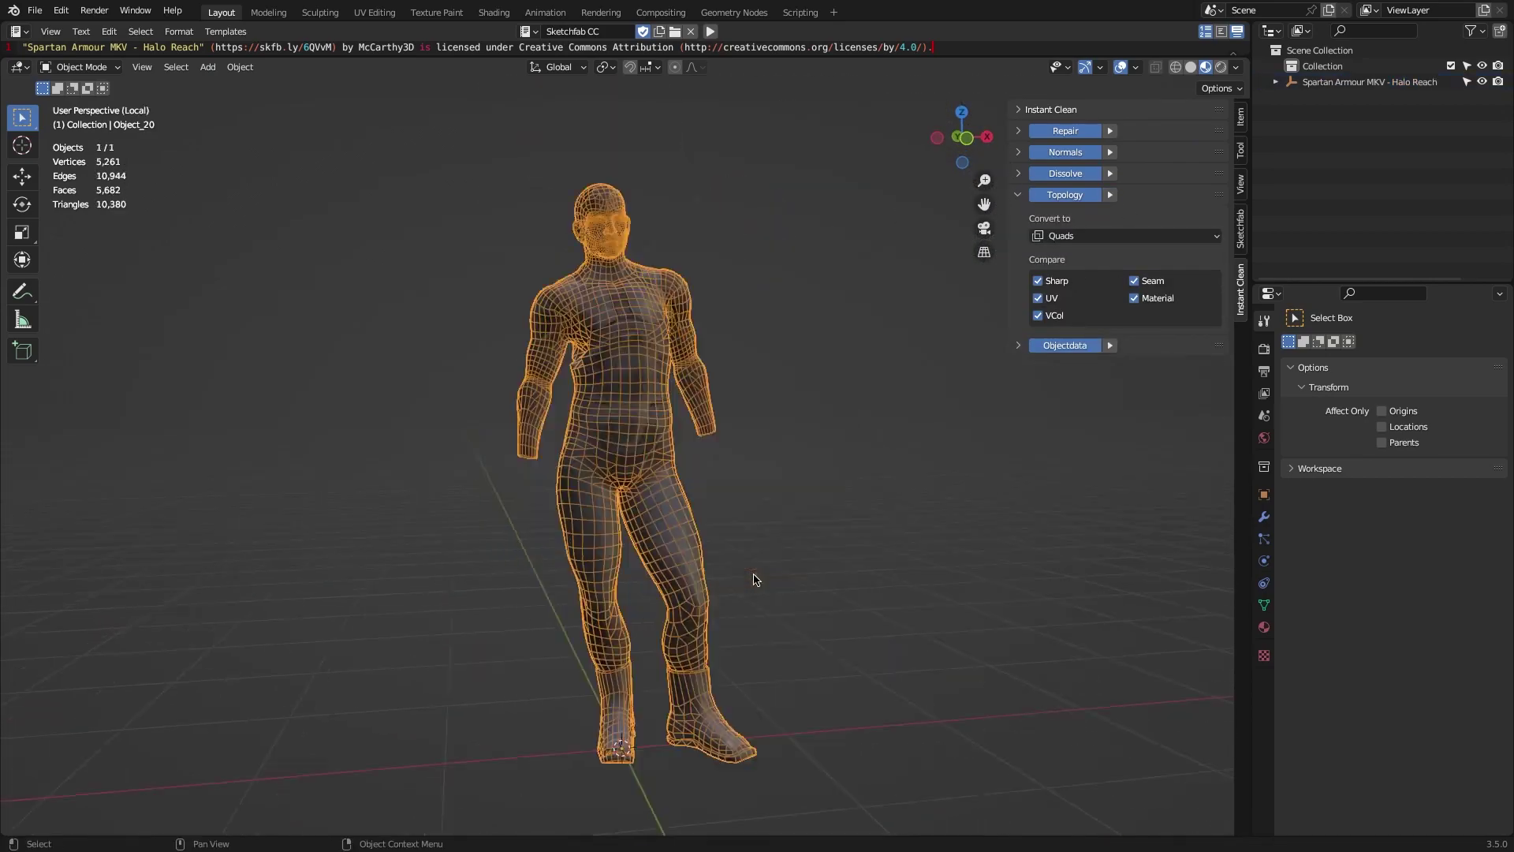
key(slash)
- Toggle the UV and Materials protection, dissolve the isolated body mesh at a 5° maximum angle, and leave local view
scroll(771, 360, up, 3)
scroll(771, 360, down, 3)
ctrl+click(1135, 173)
click(1134, 277)
click(1038, 277)
click(1110, 172)
key(shift+z)
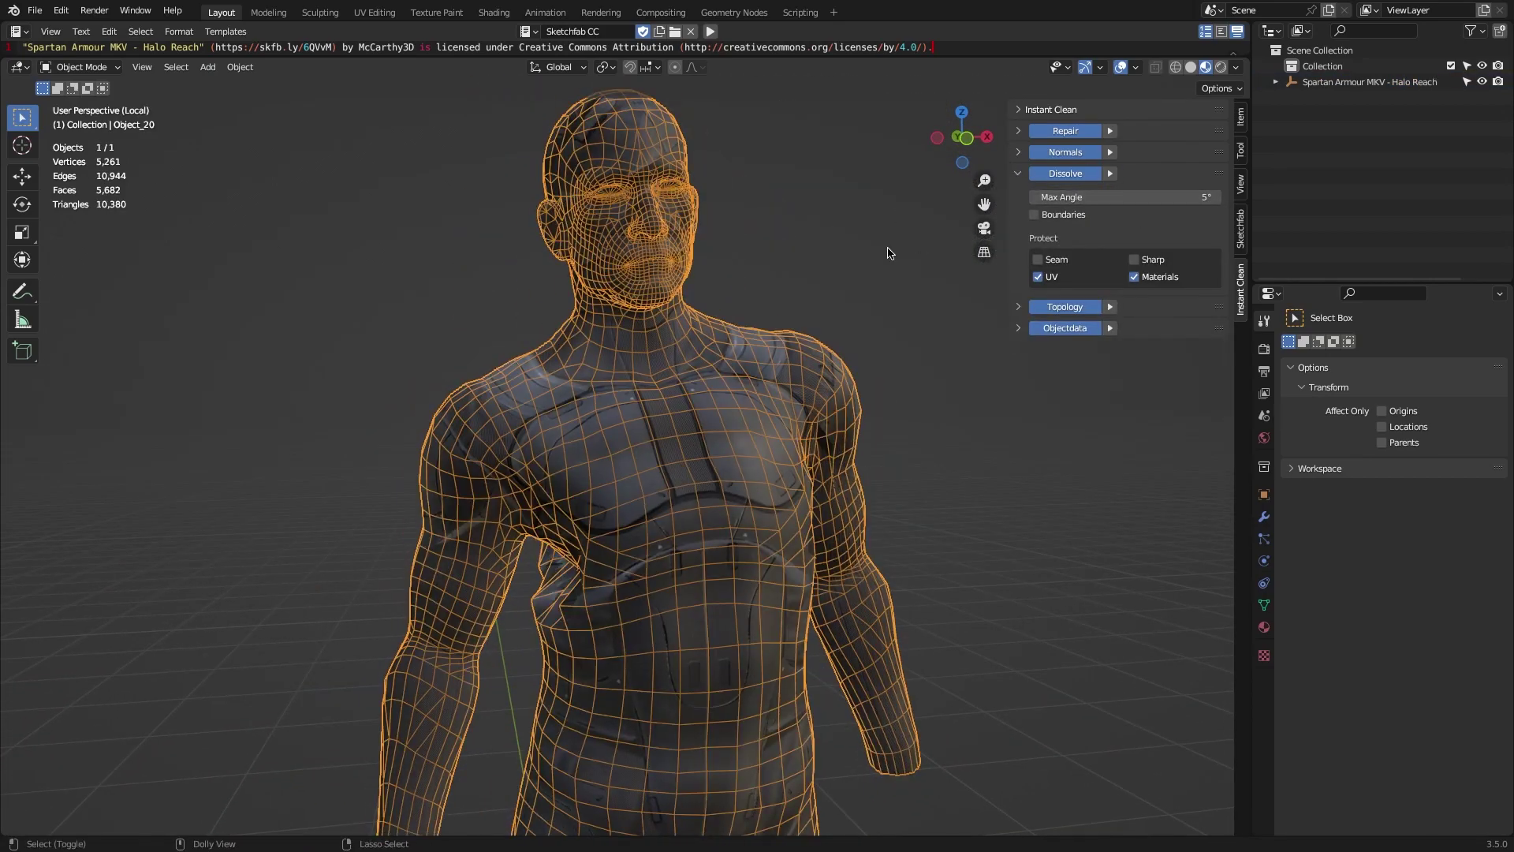
key(slash)
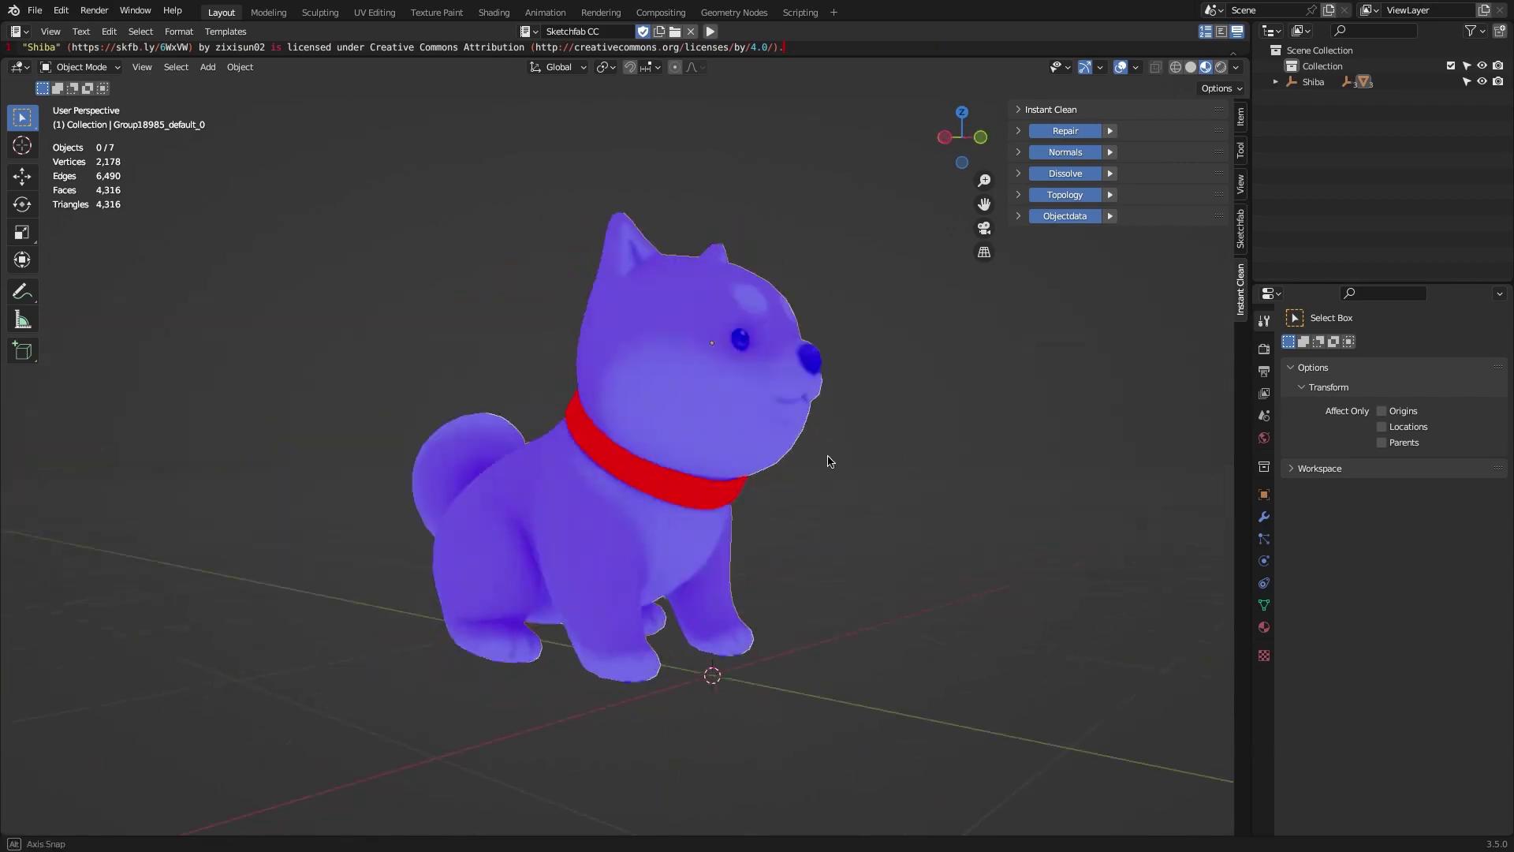
- Repair the medieval book's meshes by removing loose parts, doubles, zero faces, dispensables and interiors, and open the Topology settings
ctrl+click(1019, 151)
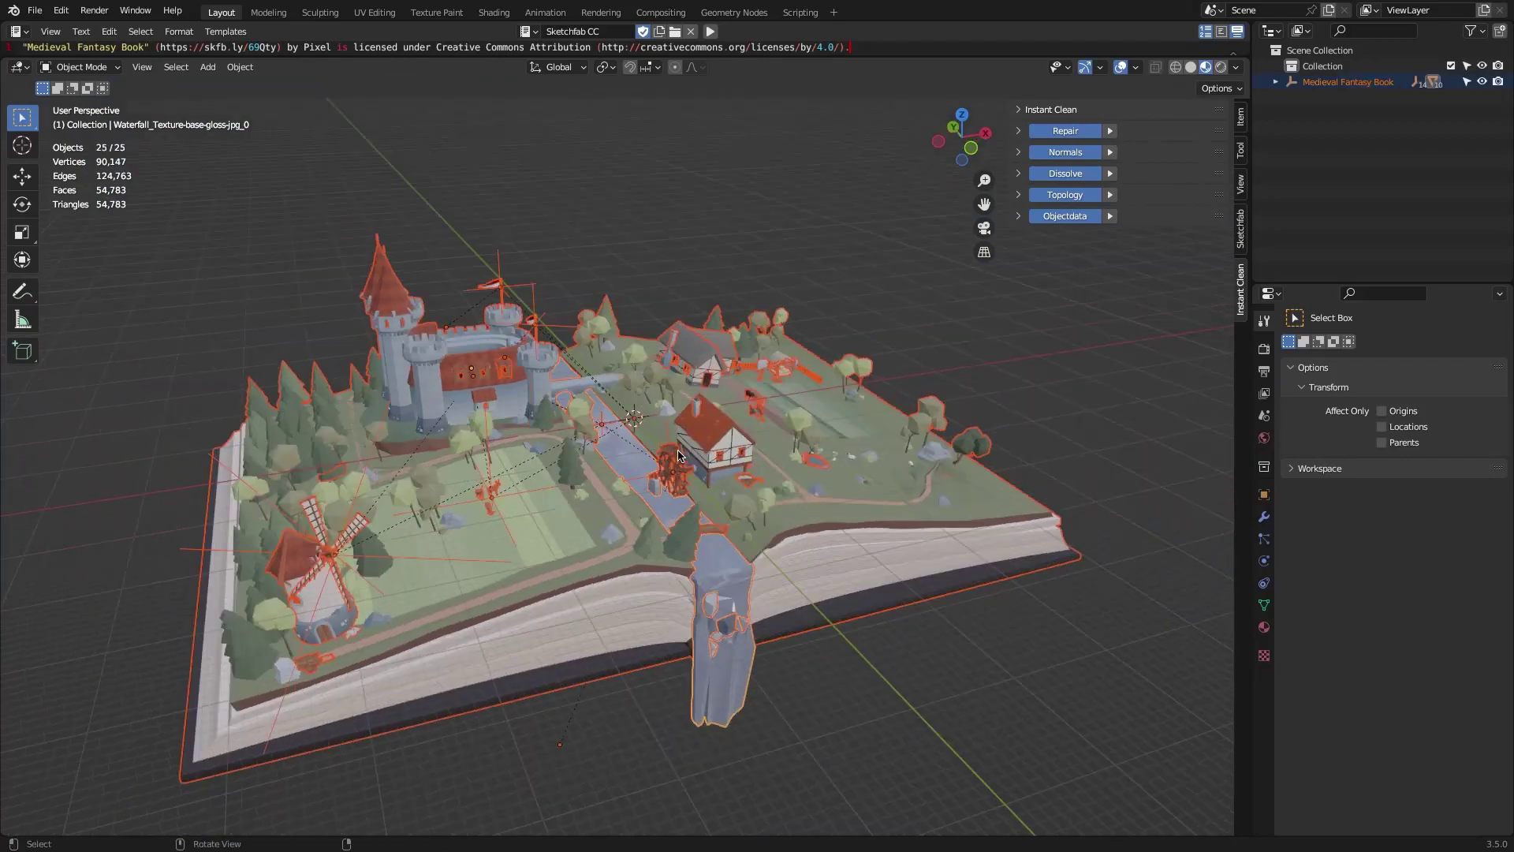
click(1053, 132)
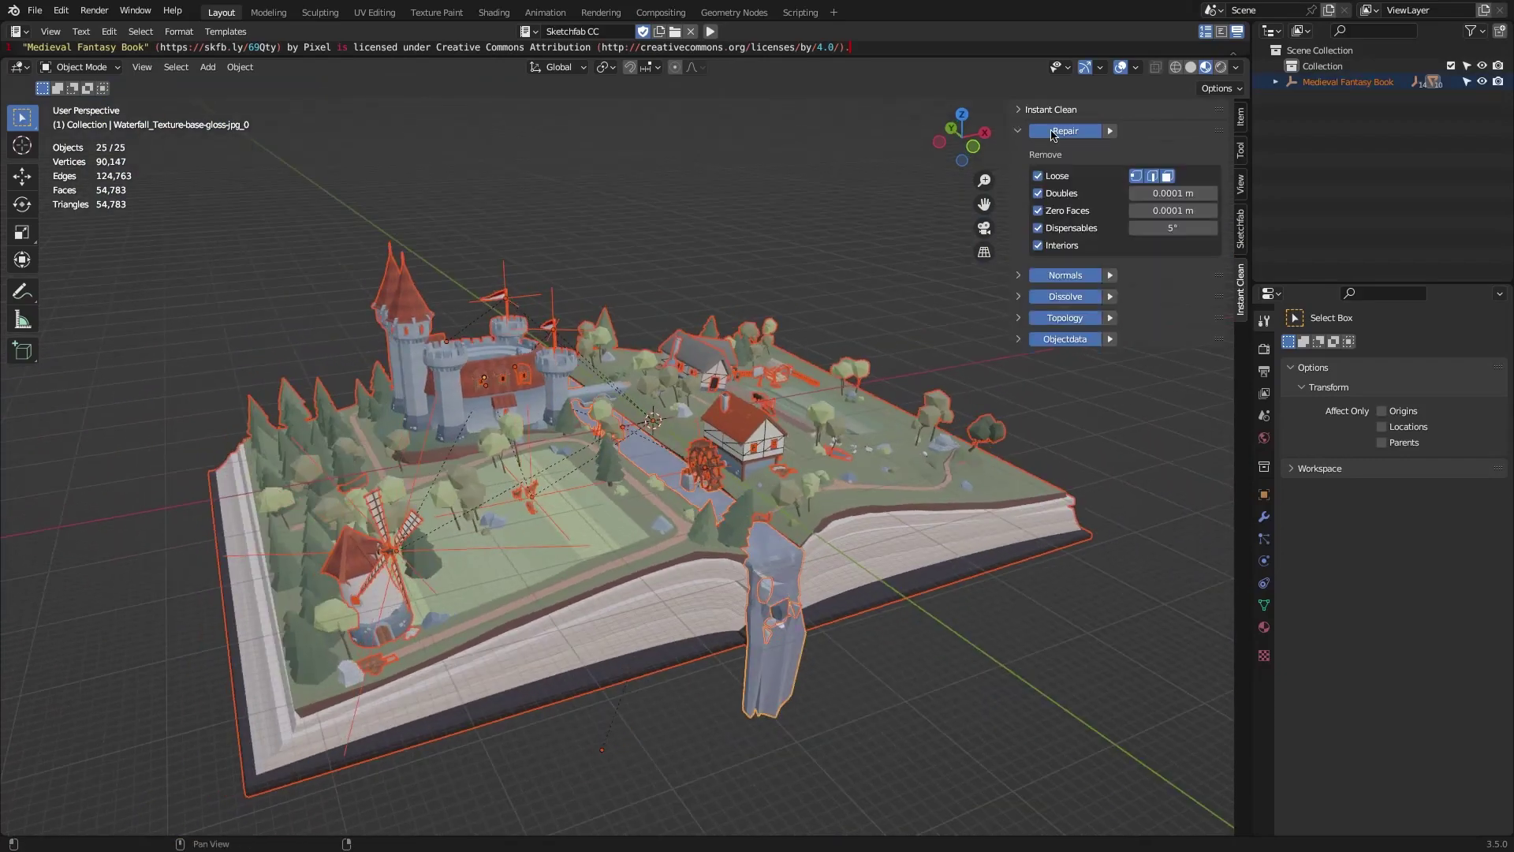
click(1110, 131)
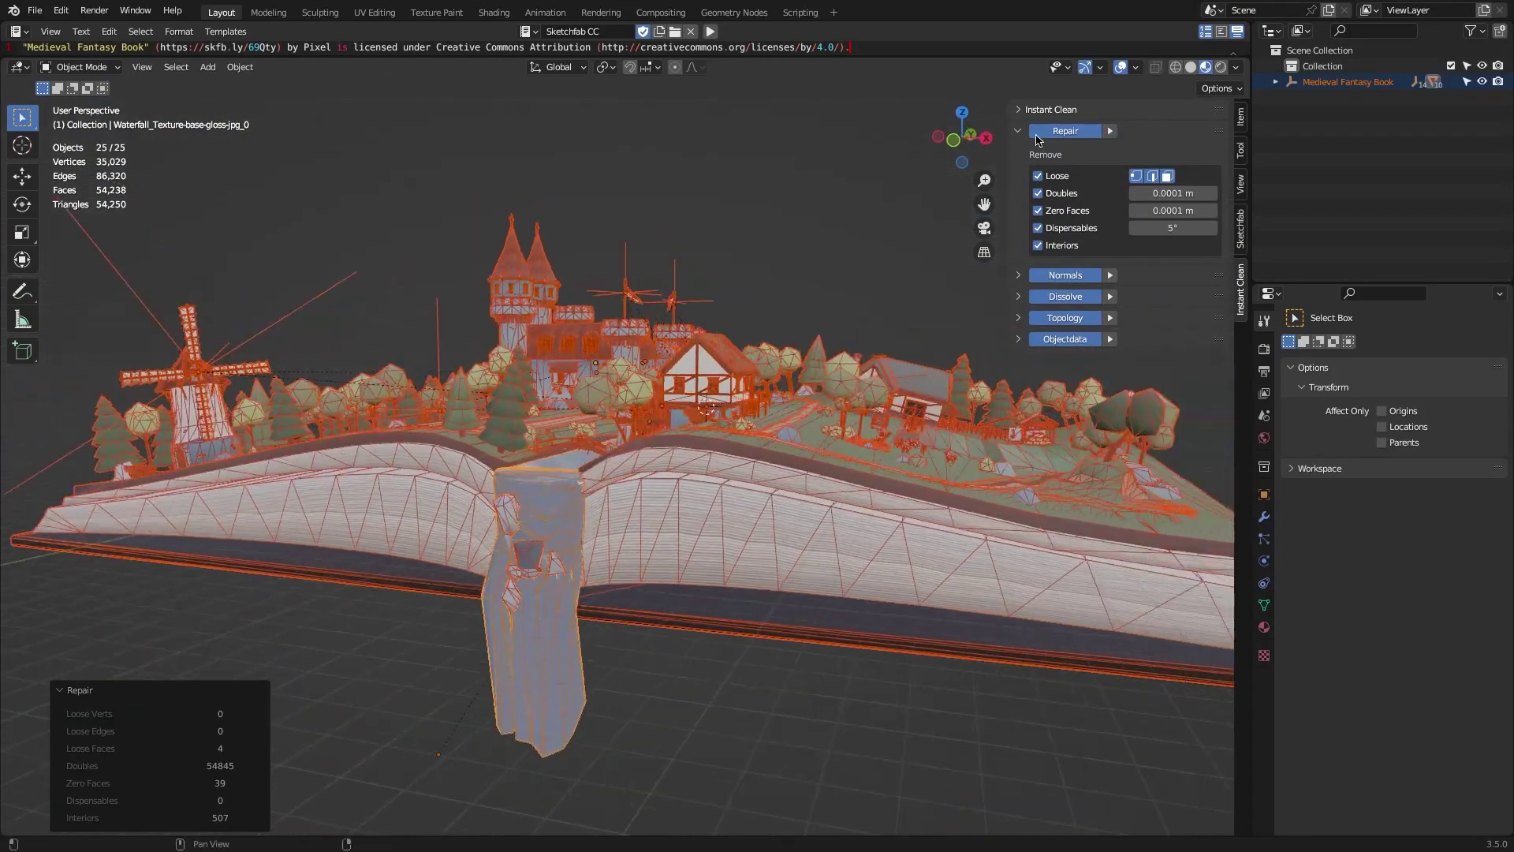
ctrl+click(1064, 195)
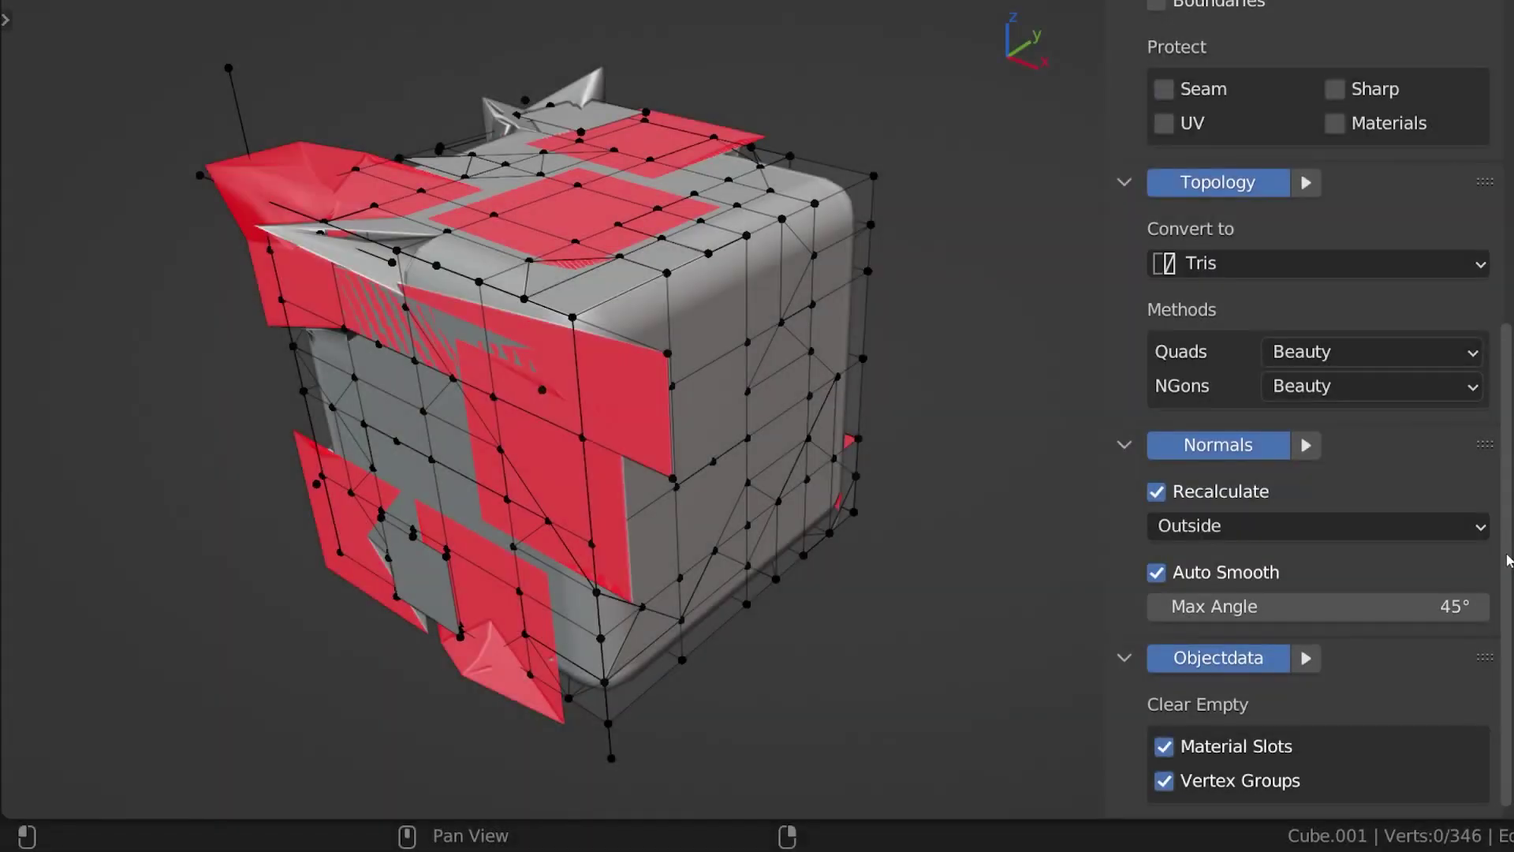
- Clean the damaged cube with the Ultimate preset and review the cleaning results
drag(1503, 563, 1499, 235)
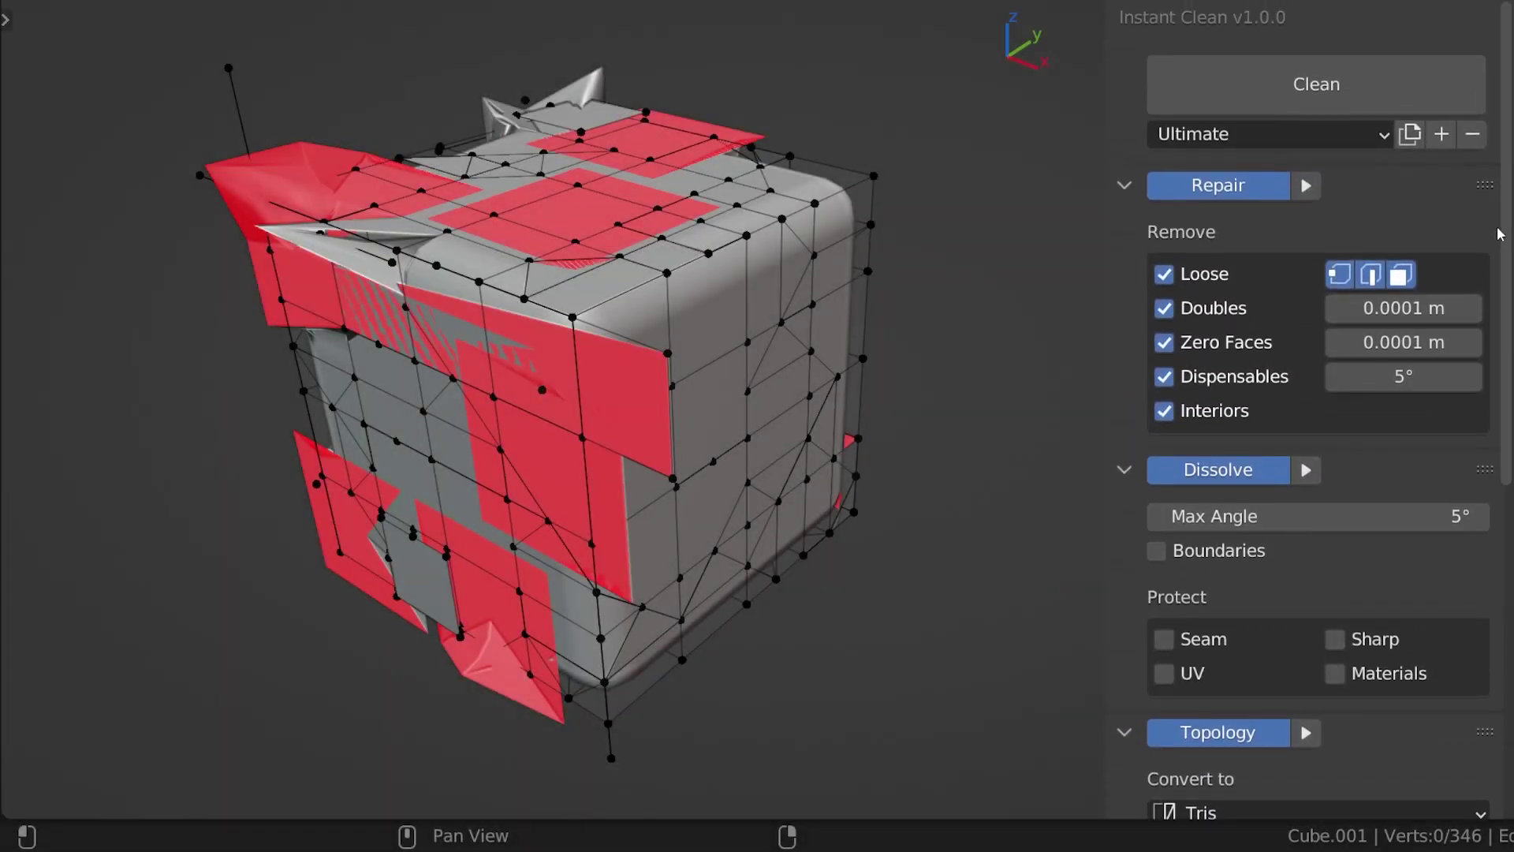
click(1325, 88)
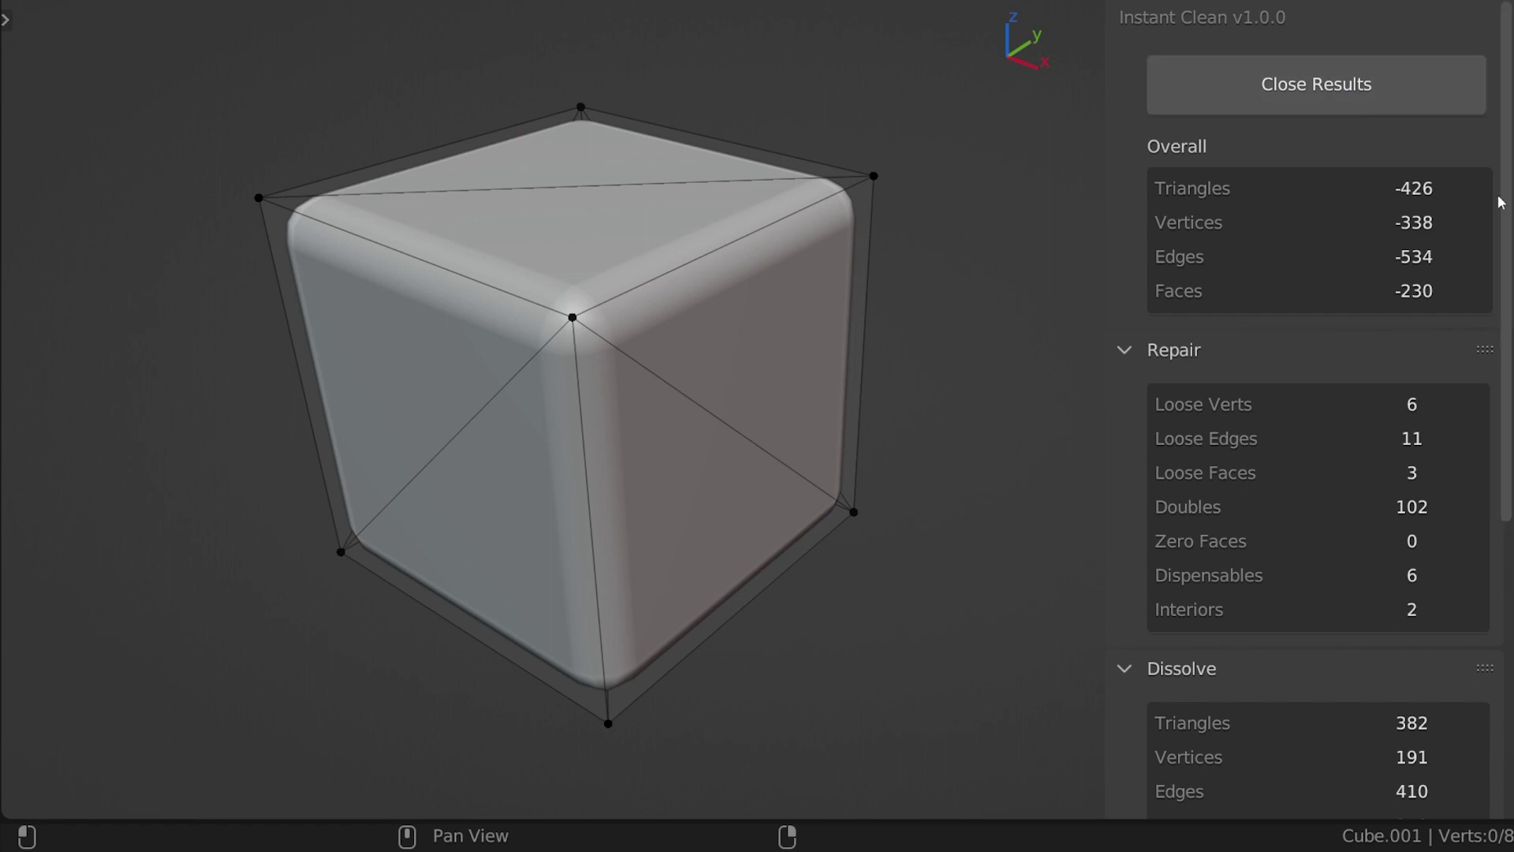
drag(1506, 205, 1504, 509)
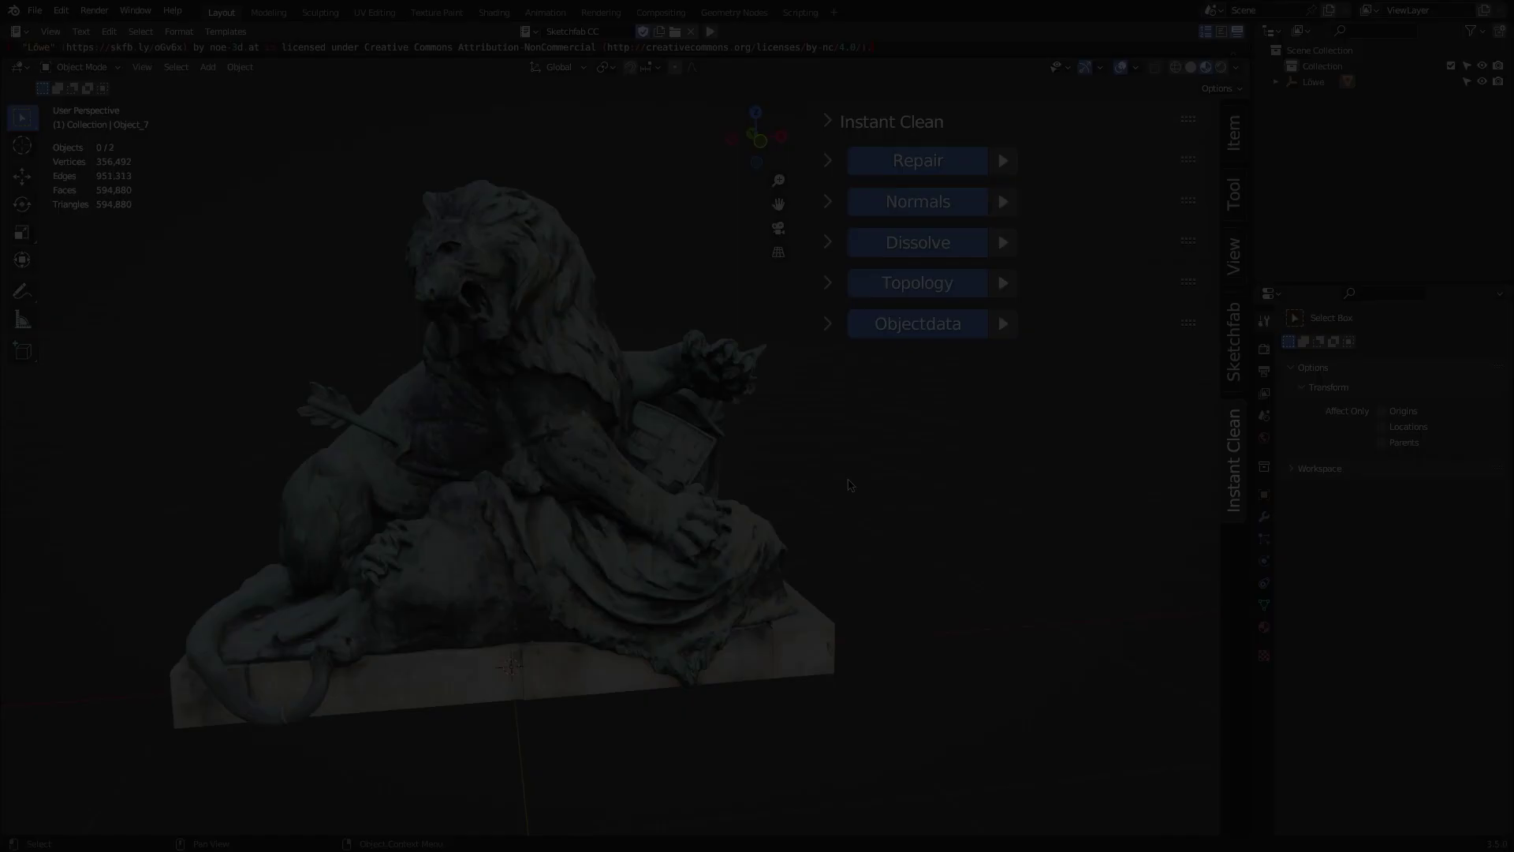
- Examine the settings of the Objectdata, Topology, Dissolve, Normals and Repair modules one after another
click(829, 324)
click(829, 323)
click(828, 283)
double_click(881, 283)
click(826, 284)
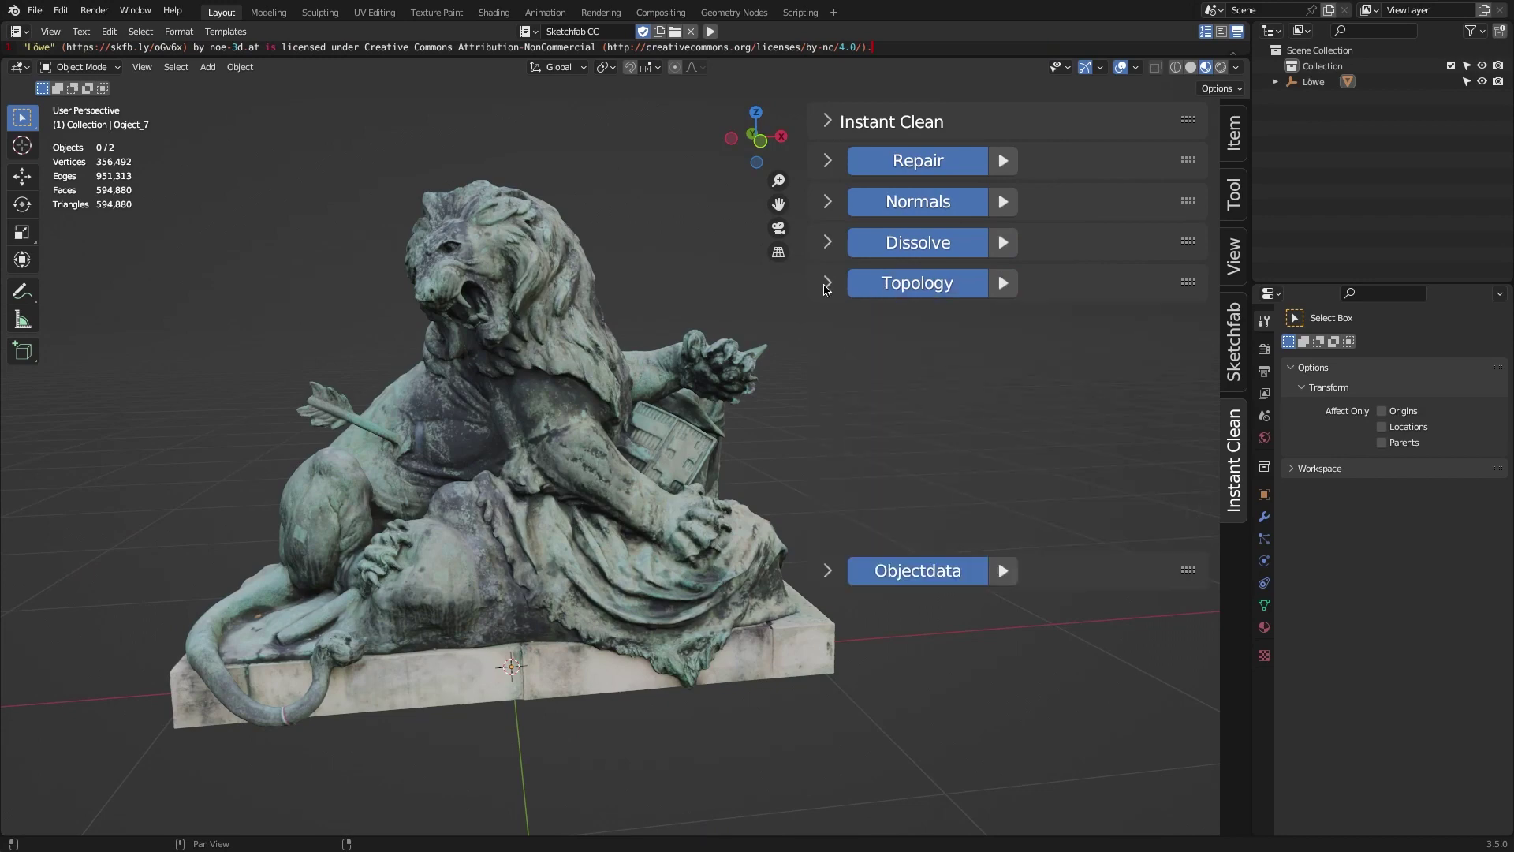
click(828, 242)
click(883, 243)
click(883, 243)
click(832, 243)
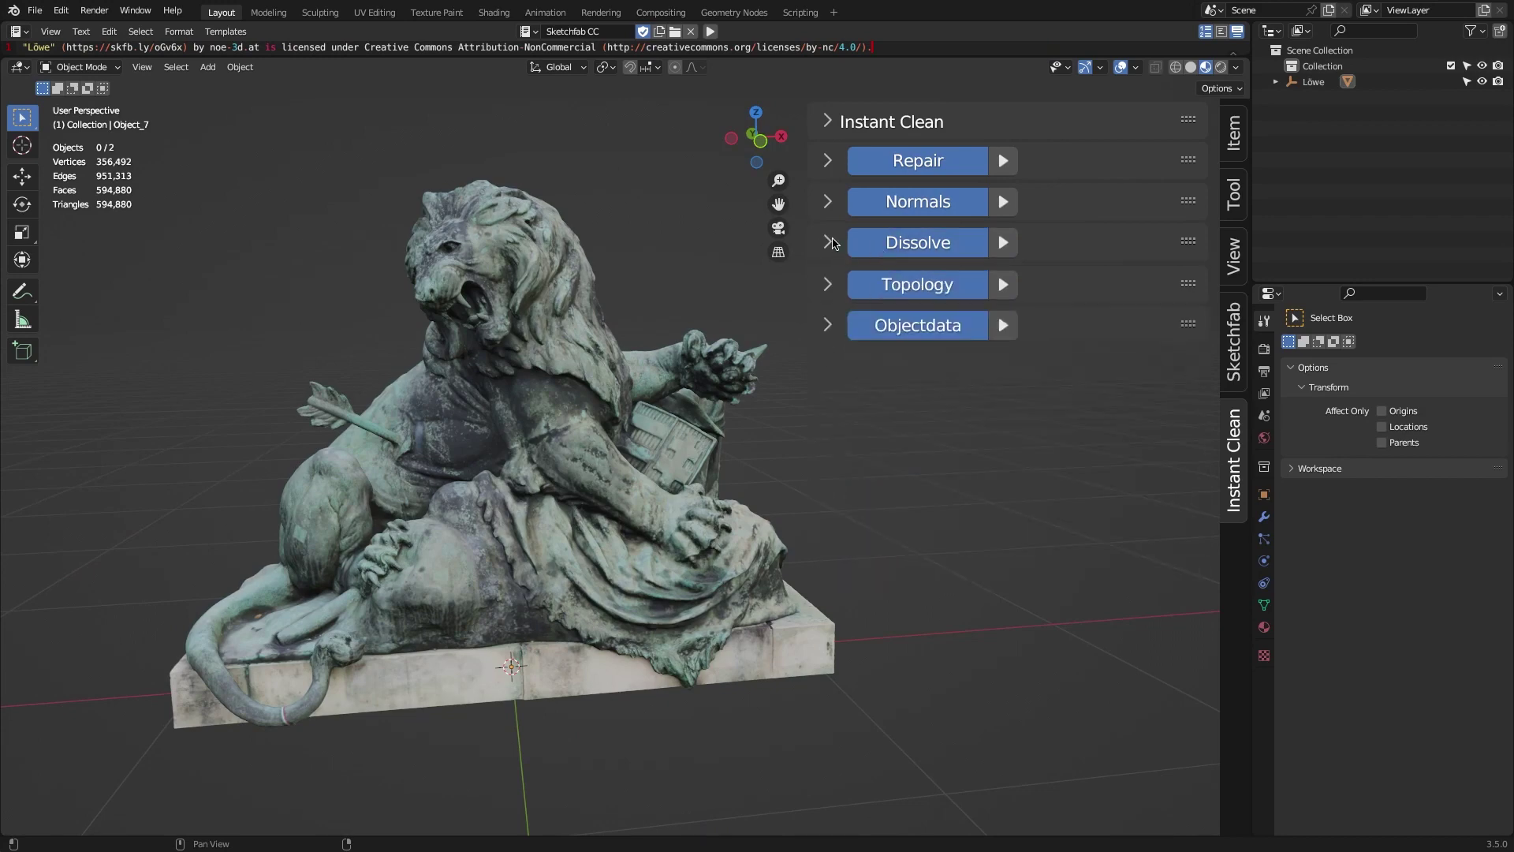
click(827, 201)
click(827, 201)
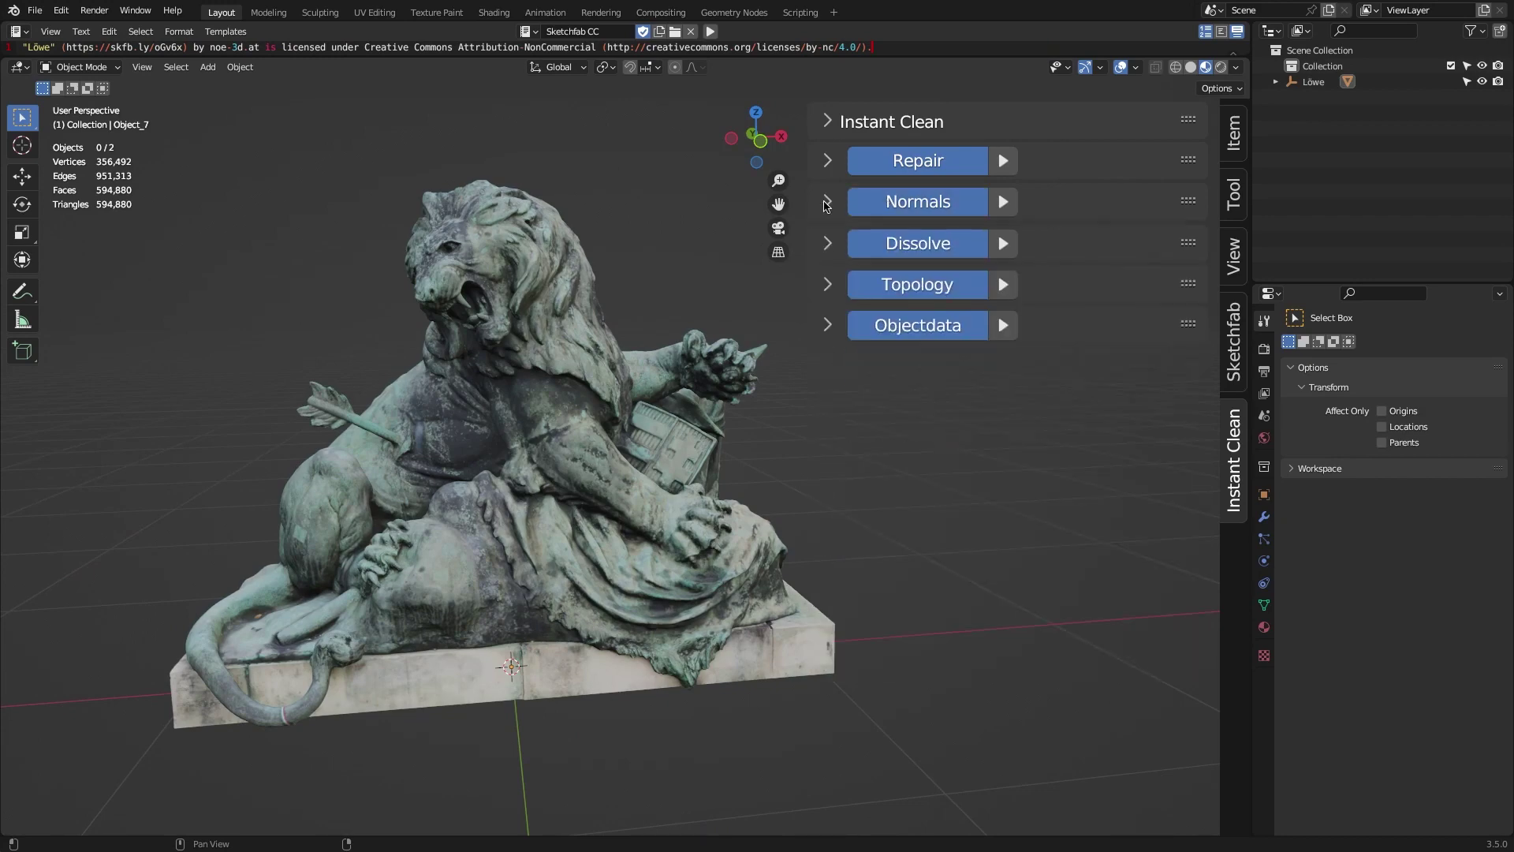
click(827, 160)
click(827, 161)
- Select the lion statue, show its wireframe and run a full clean with all five modules enabled
click(827, 120)
click(962, 278)
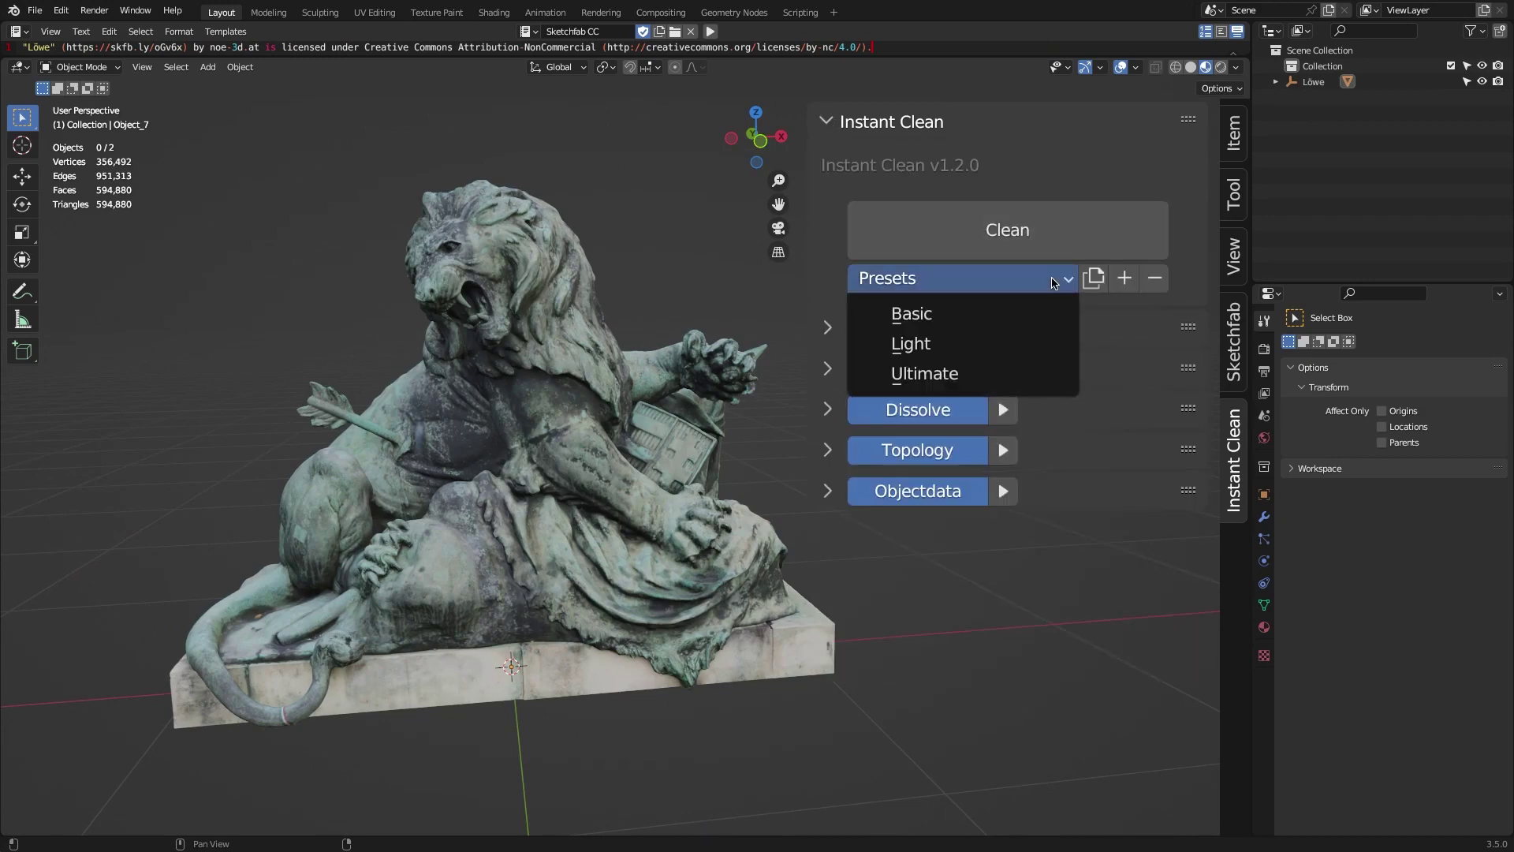
click(777, 341)
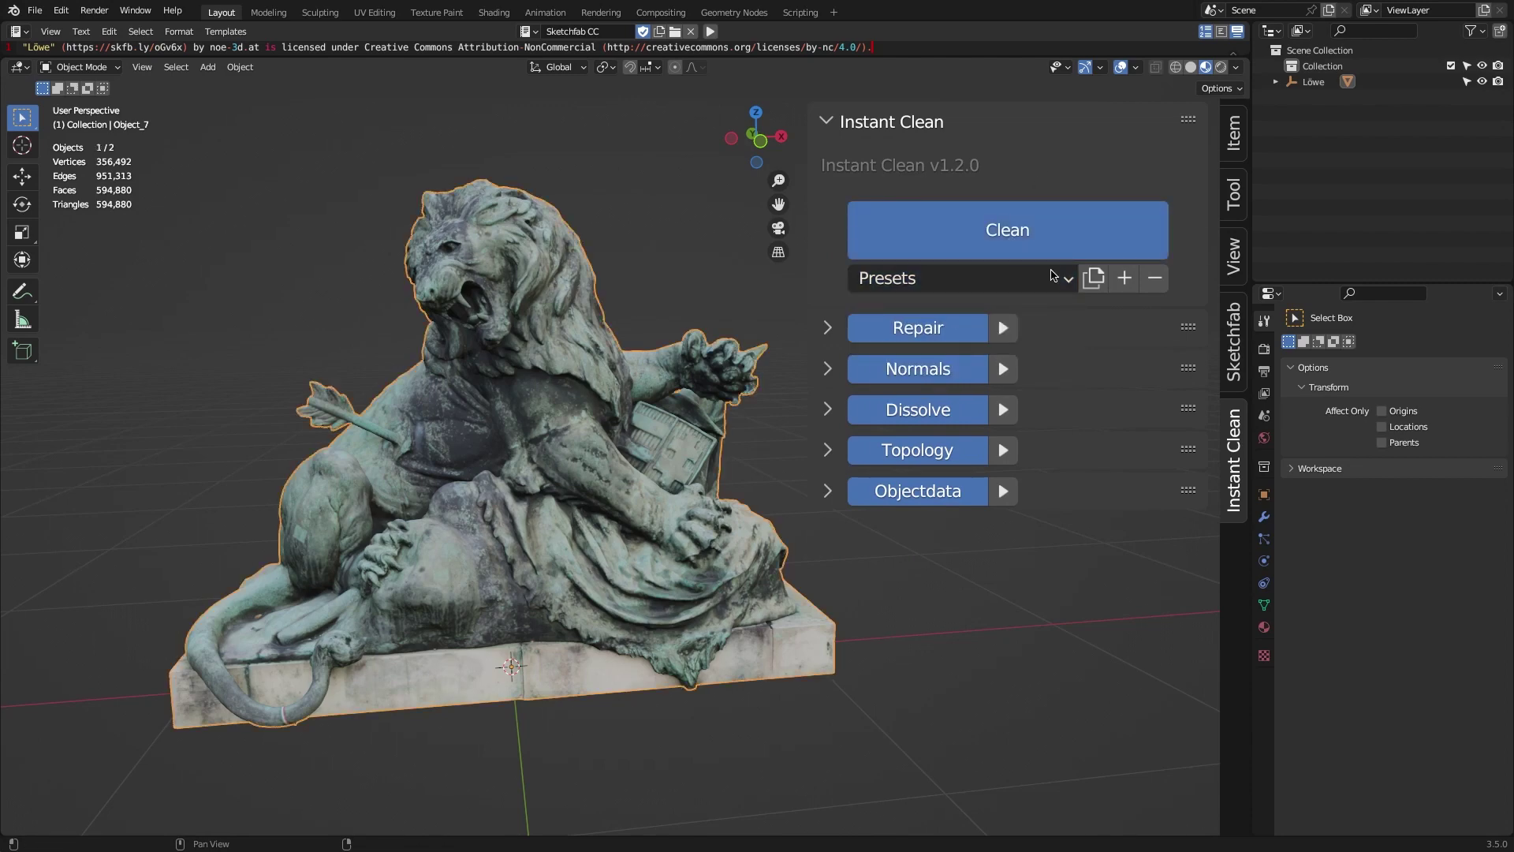
key(shift+z)
scroll(527, 551, up, 4)
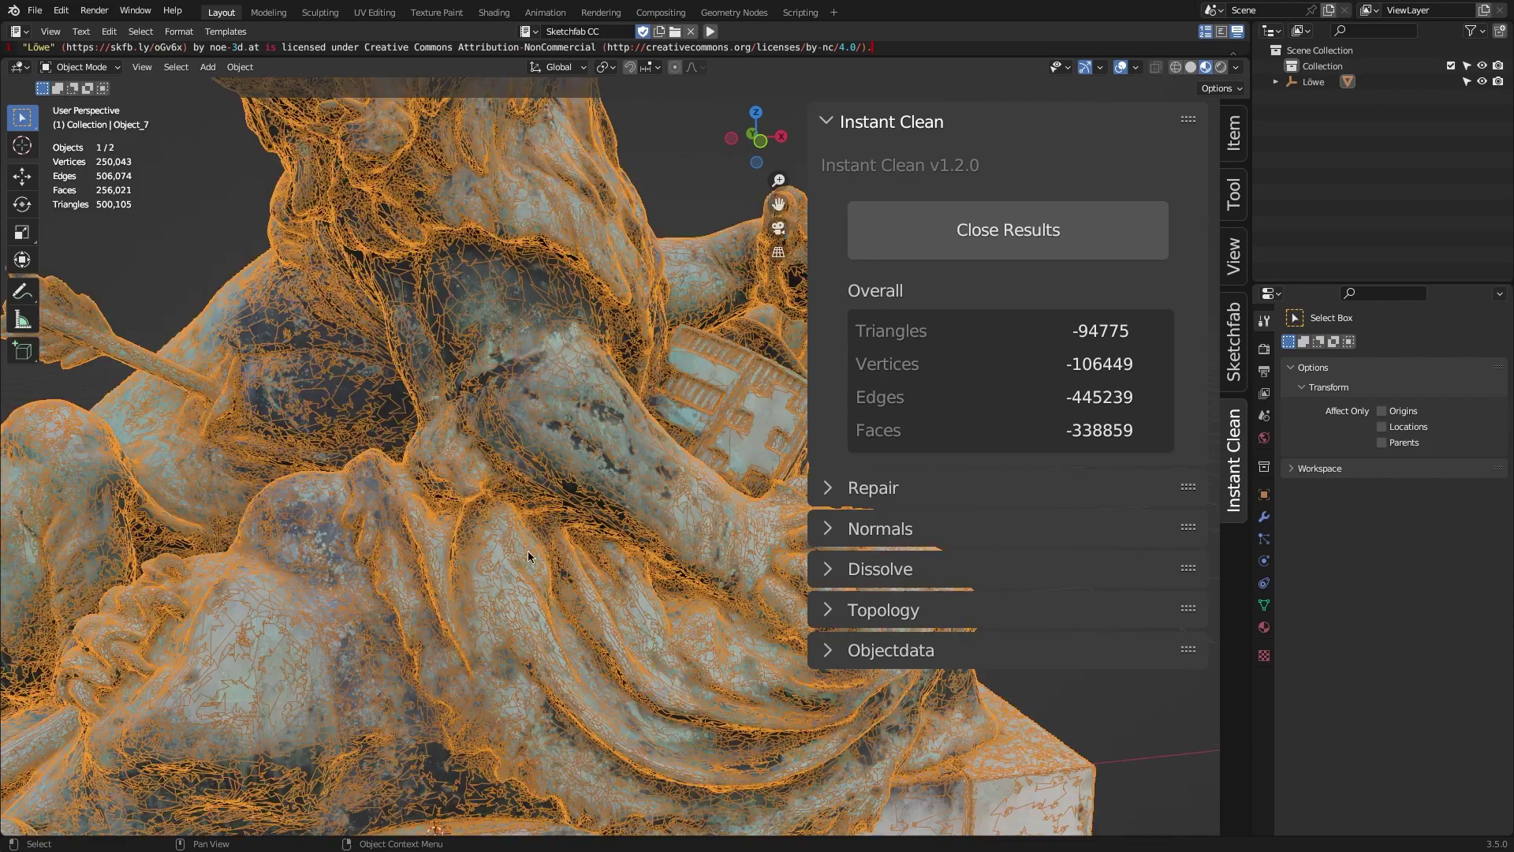
- Inspect the cleaned lion mesh up close and turn off the wireframe display
shift+middle_drag(527, 551, 710, 402)
scroll(506, 342, down, 5)
key(shift+z)
scroll(507, 342, up, 2)
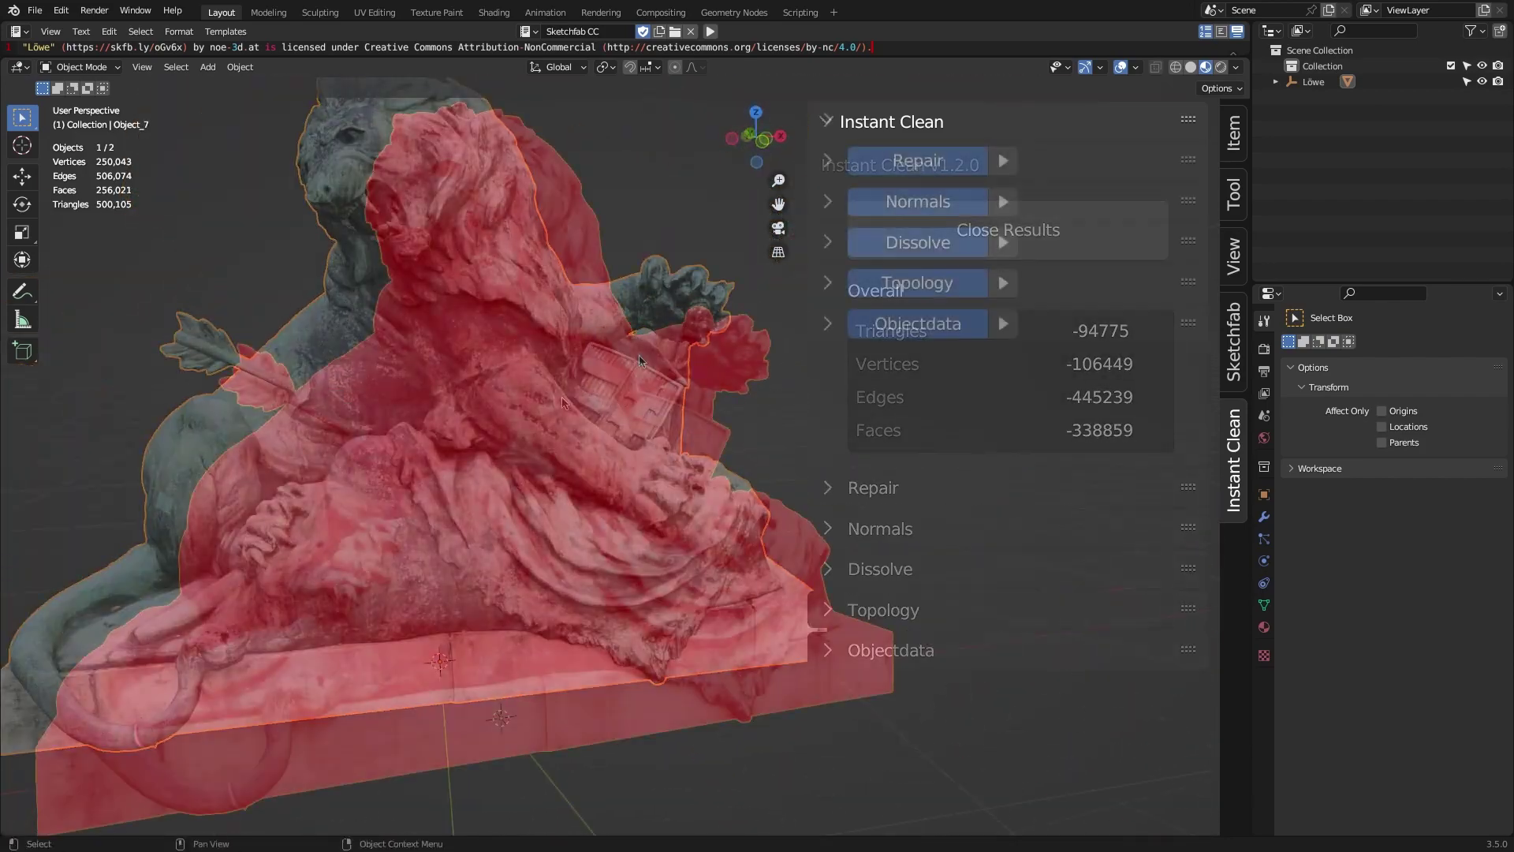
- Leave only the Normals module active and set its recalculation direction to Outside
click(830, 202)
click(929, 279)
click(930, 312)
click(828, 121)
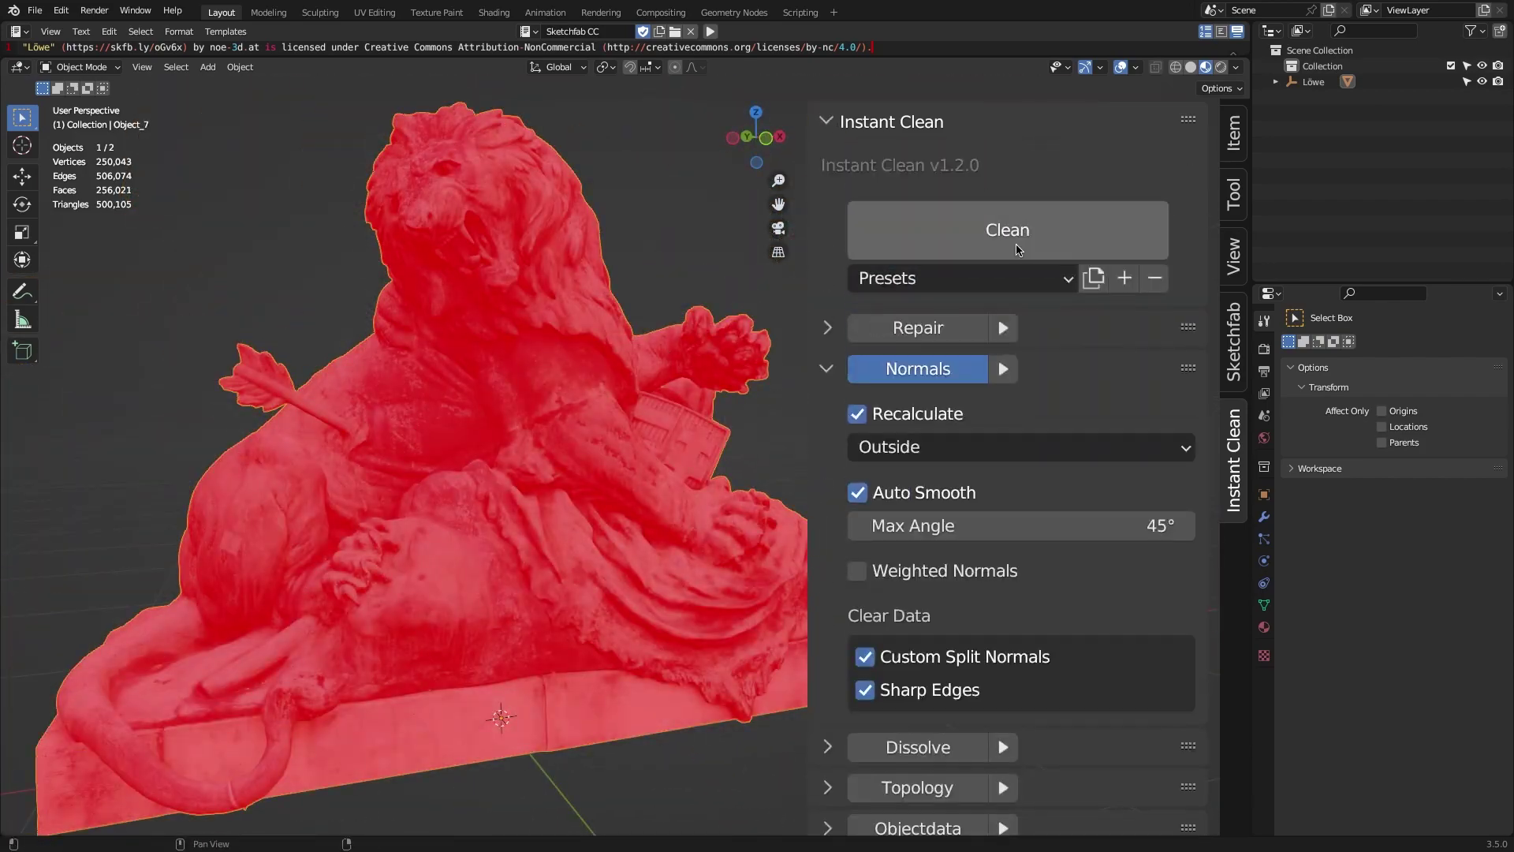
- Save the current module settings as a new preset named Normals-out
click(1005, 278)
click(1123, 277)
click(1123, 305)
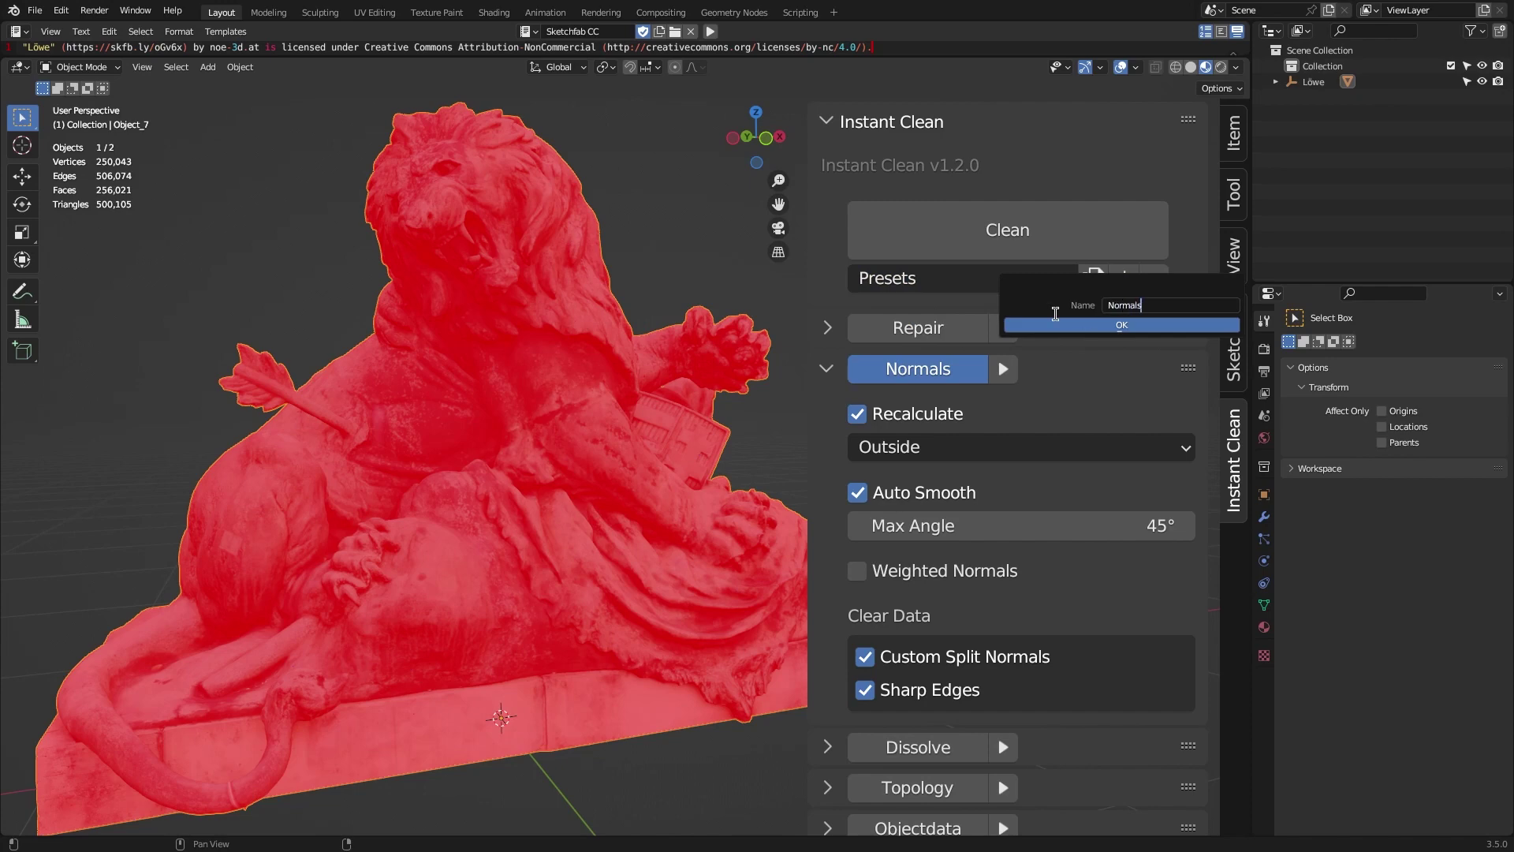
click(1083, 326)
- Load the Normals-out preset and clean the lion statue with it
click(962, 278)
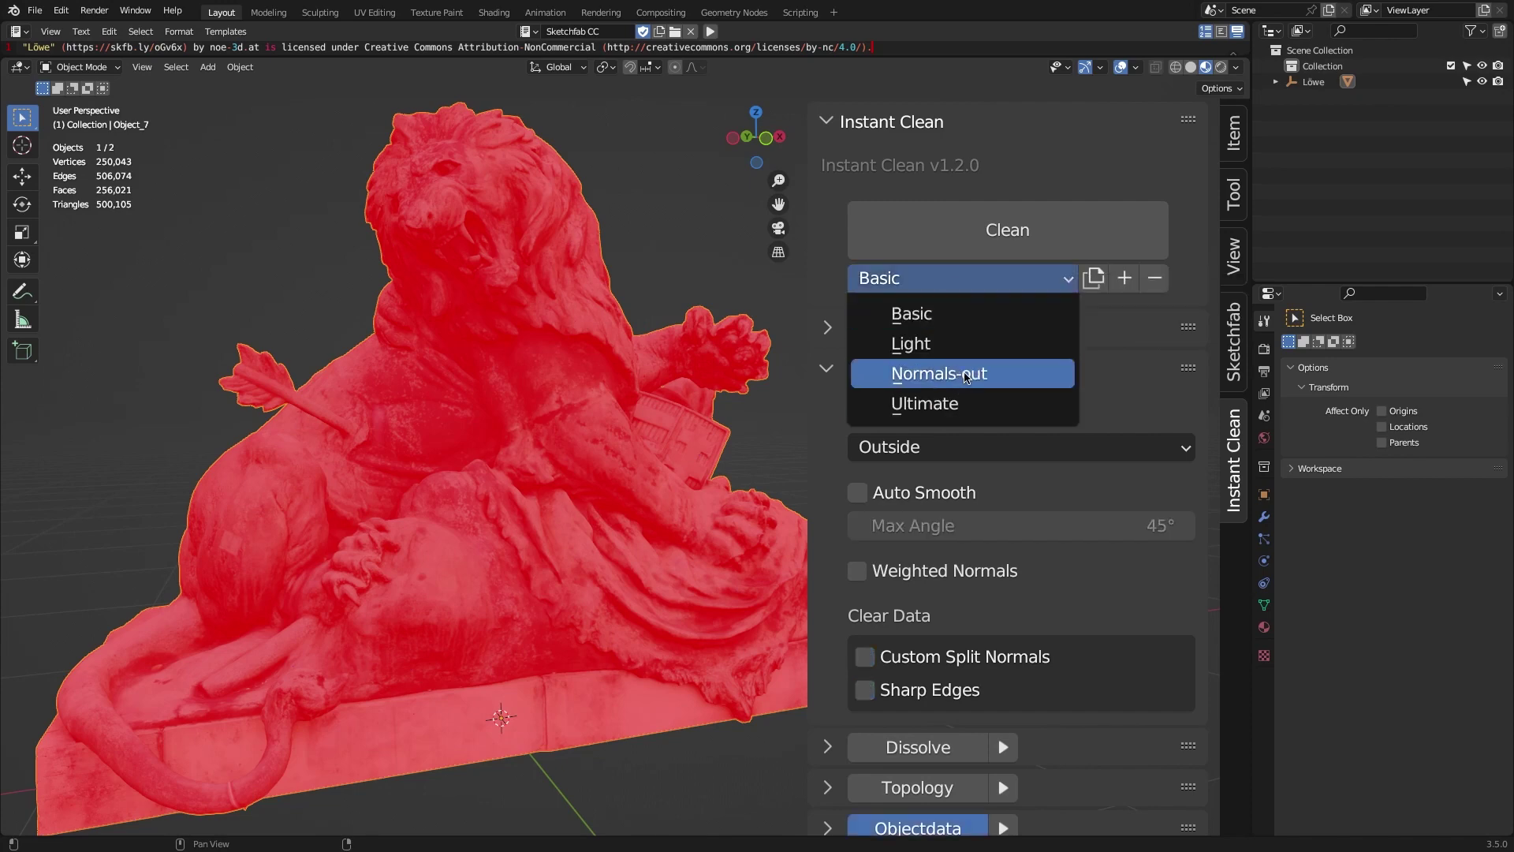
click(931, 369)
click(994, 244)
click(992, 246)
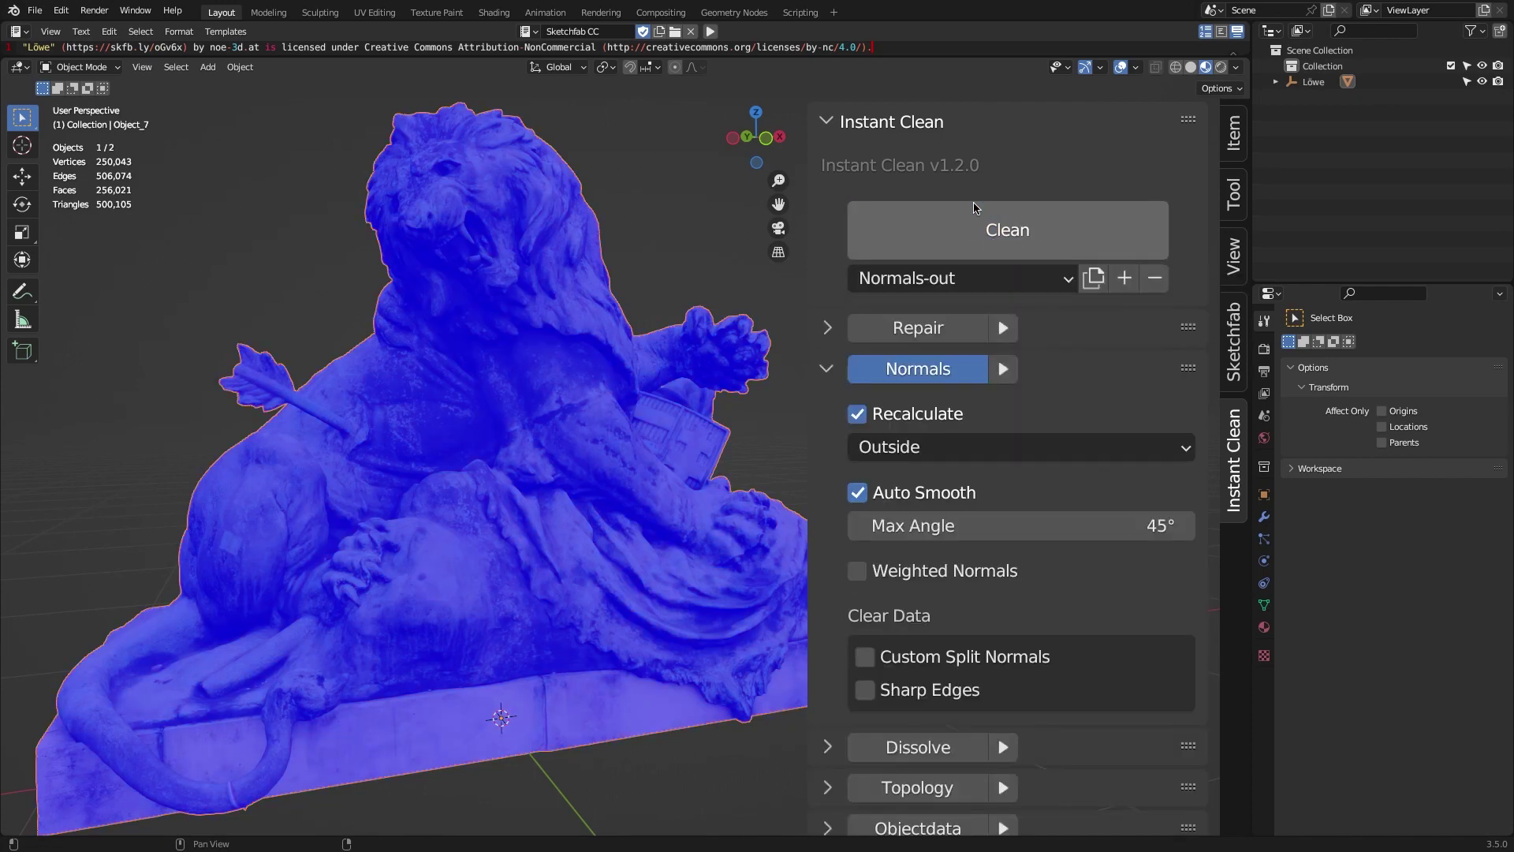
- Load the Ultimate preset, collapse the settings sections and leave all five cleaning modules enabled
click(962, 278)
click(970, 399)
click(827, 368)
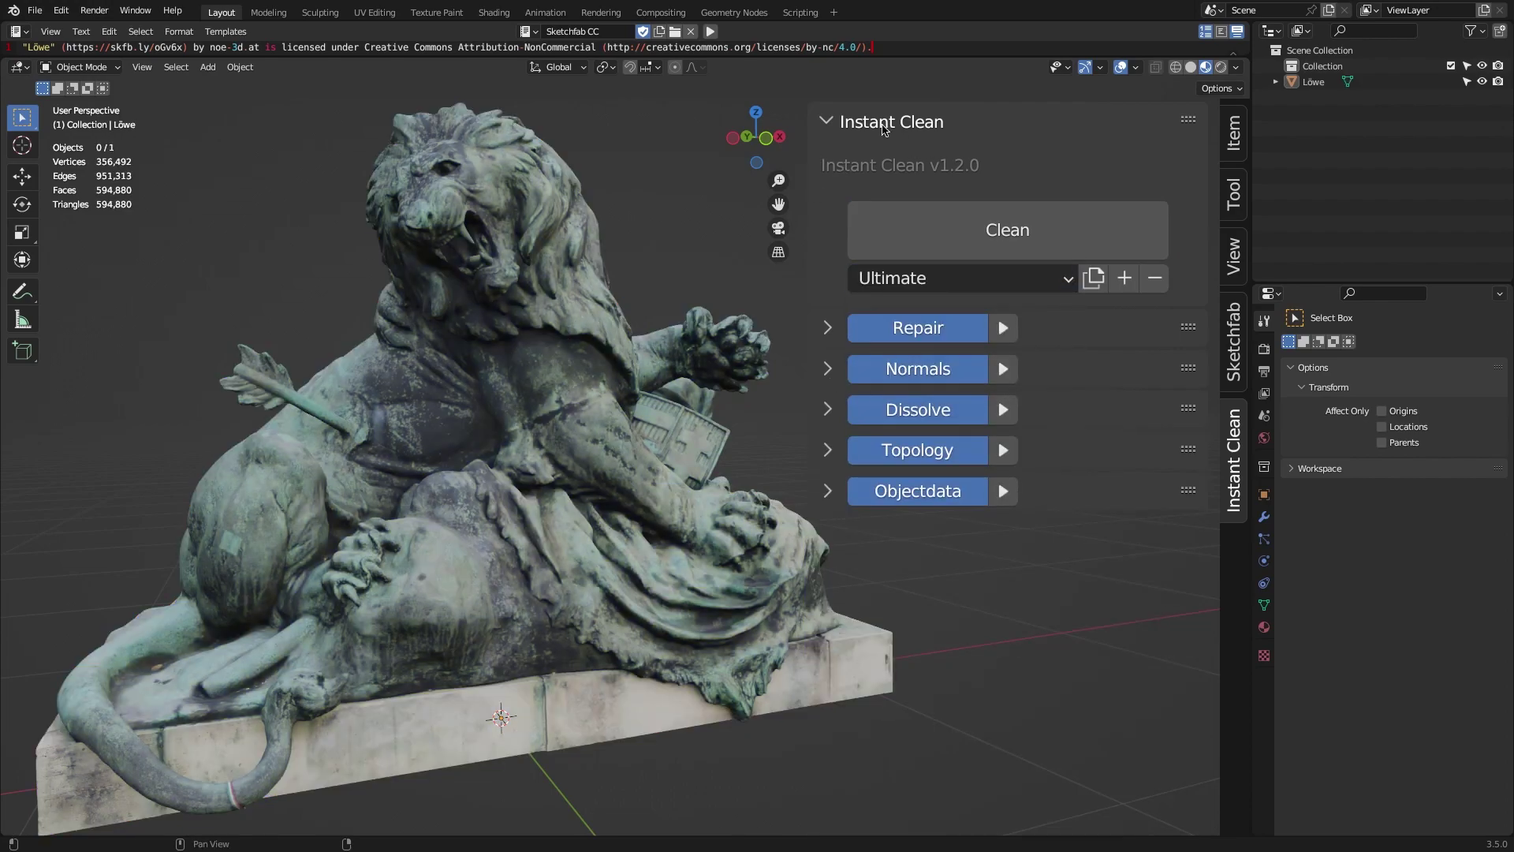
click(881, 124)
drag(930, 157, 932, 191)
drag(927, 335, 949, 203)
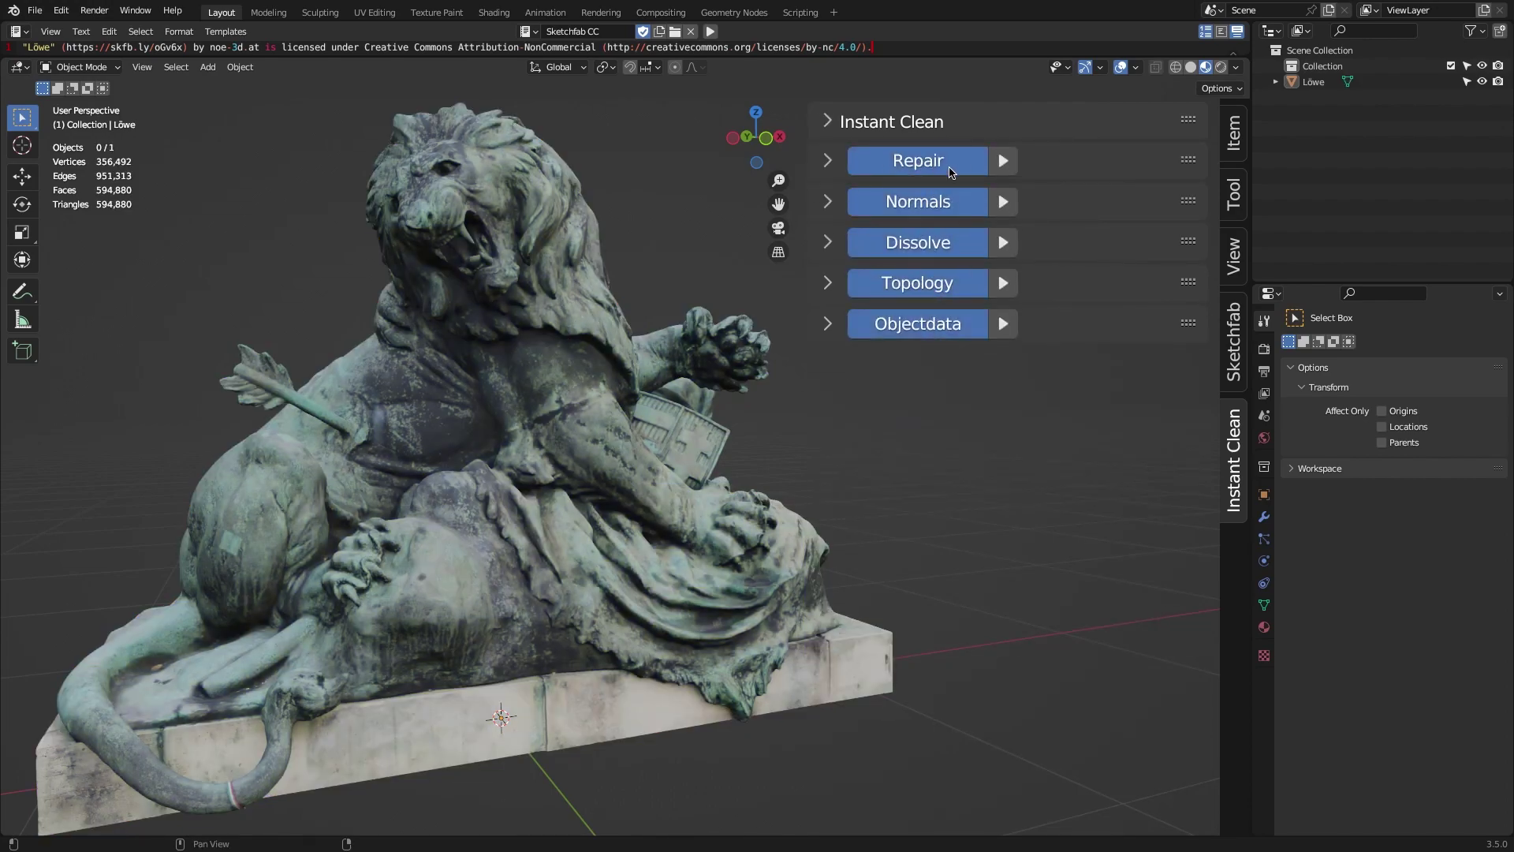
- Show the lion's wireframe and run two separate repairs: doubles only at 0.0001 m, and loose geometry
key(a)
scroll(660, 254, up, 4)
key(shift+z)
click(830, 160)
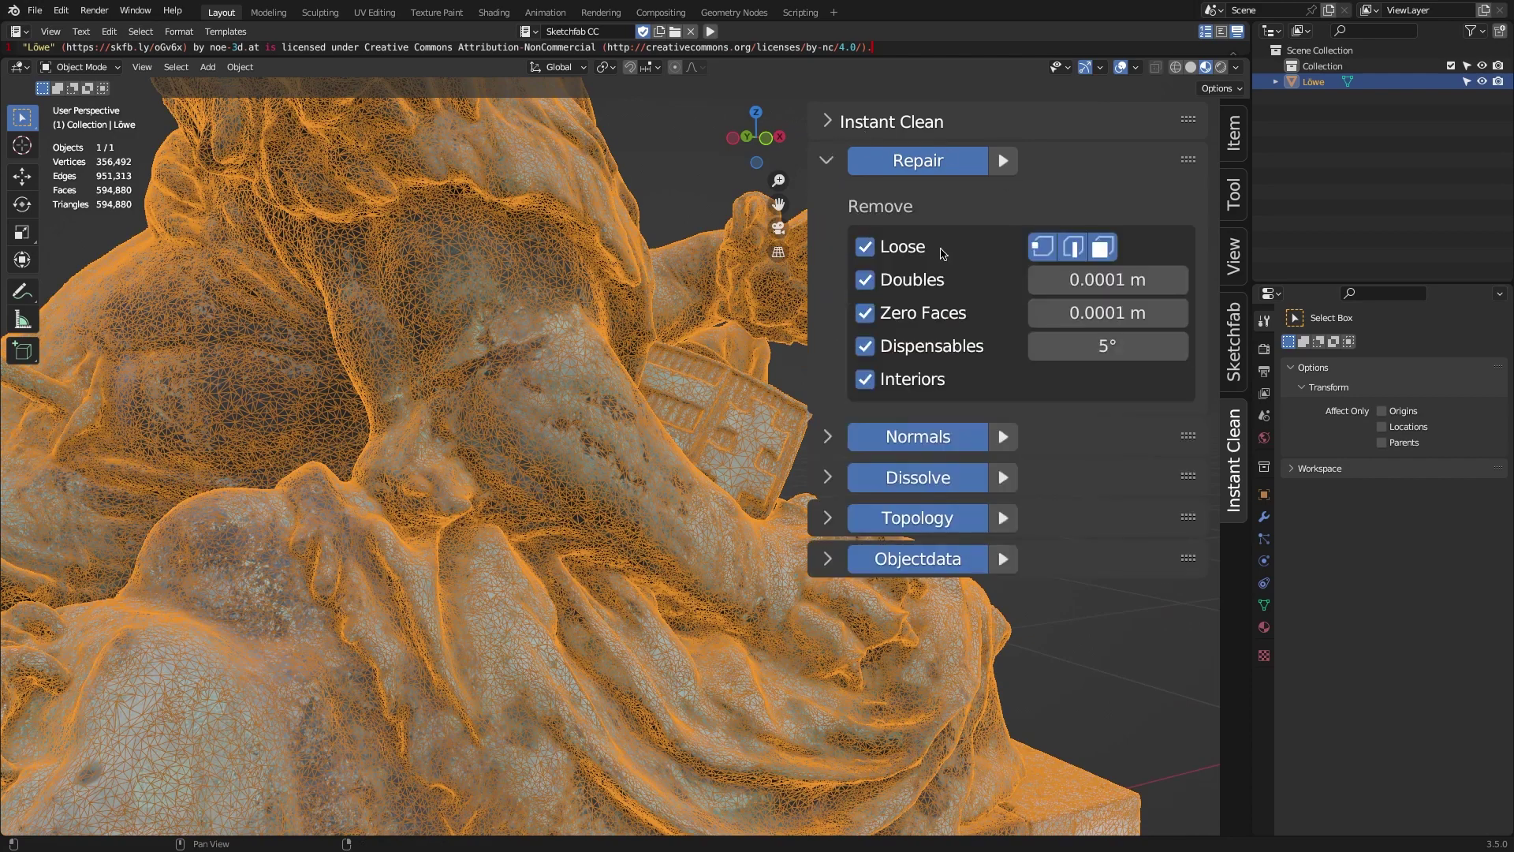
drag(865, 379, 865, 312)
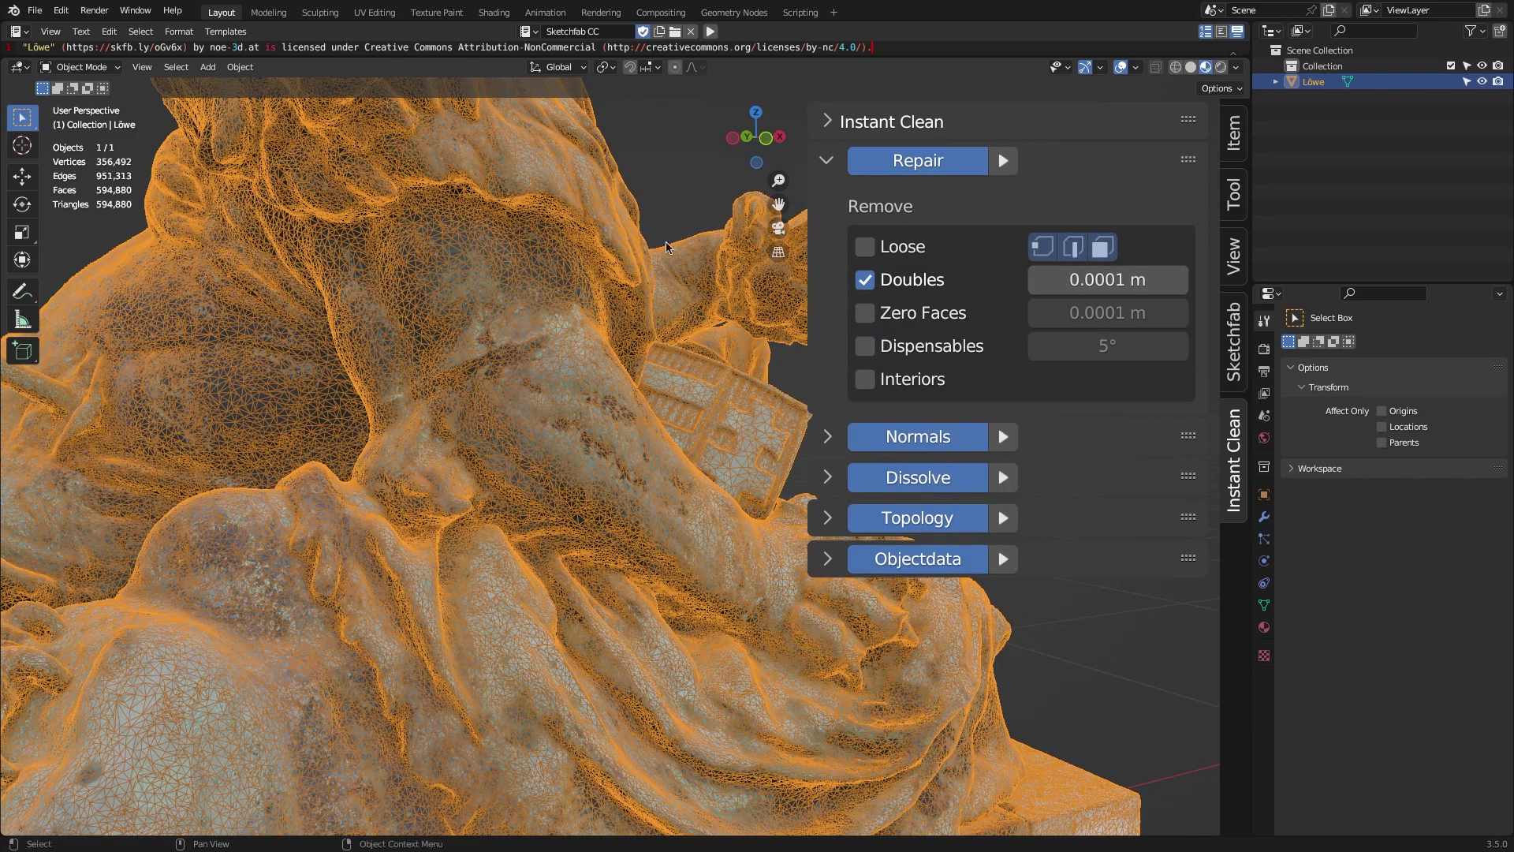
click(1005, 162)
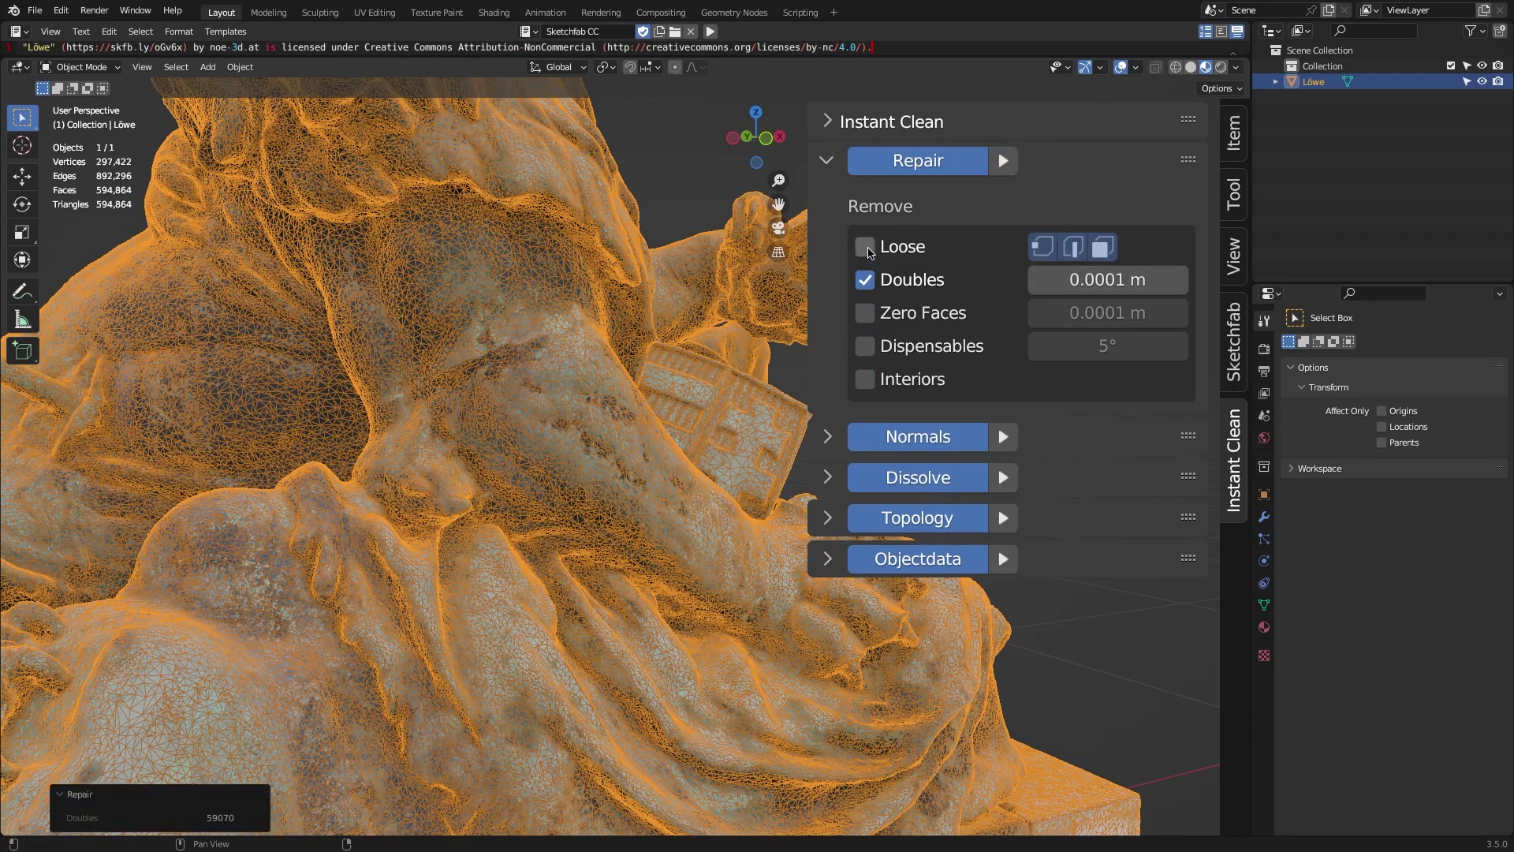
click(1003, 167)
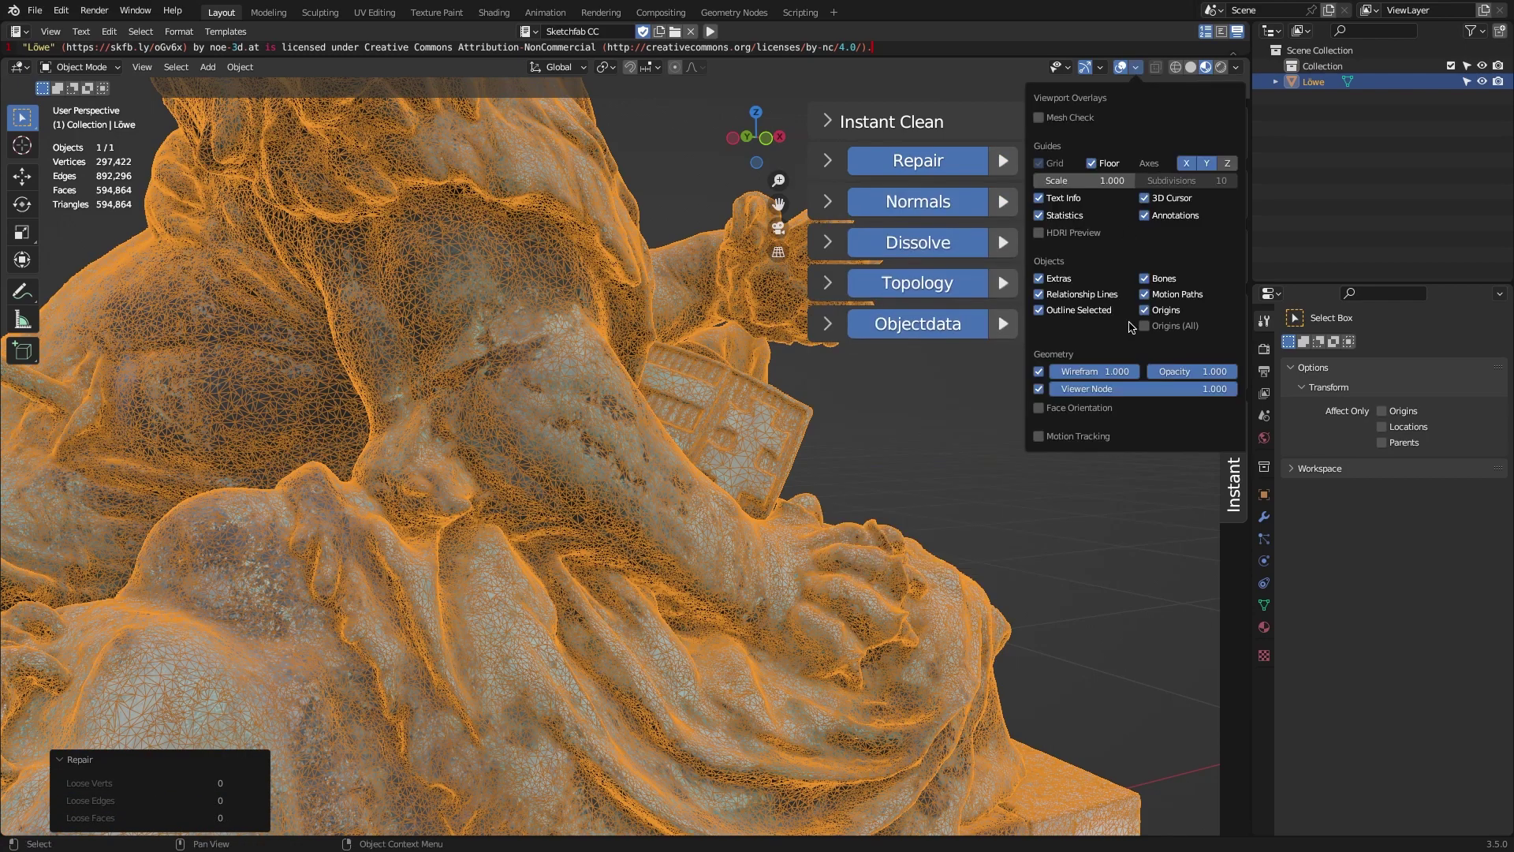
- Show face orientation on the lion and recalculate its normals to Inside with 45° Auto Smooth, clearing custom split normals and sharp edges
click(1074, 394)
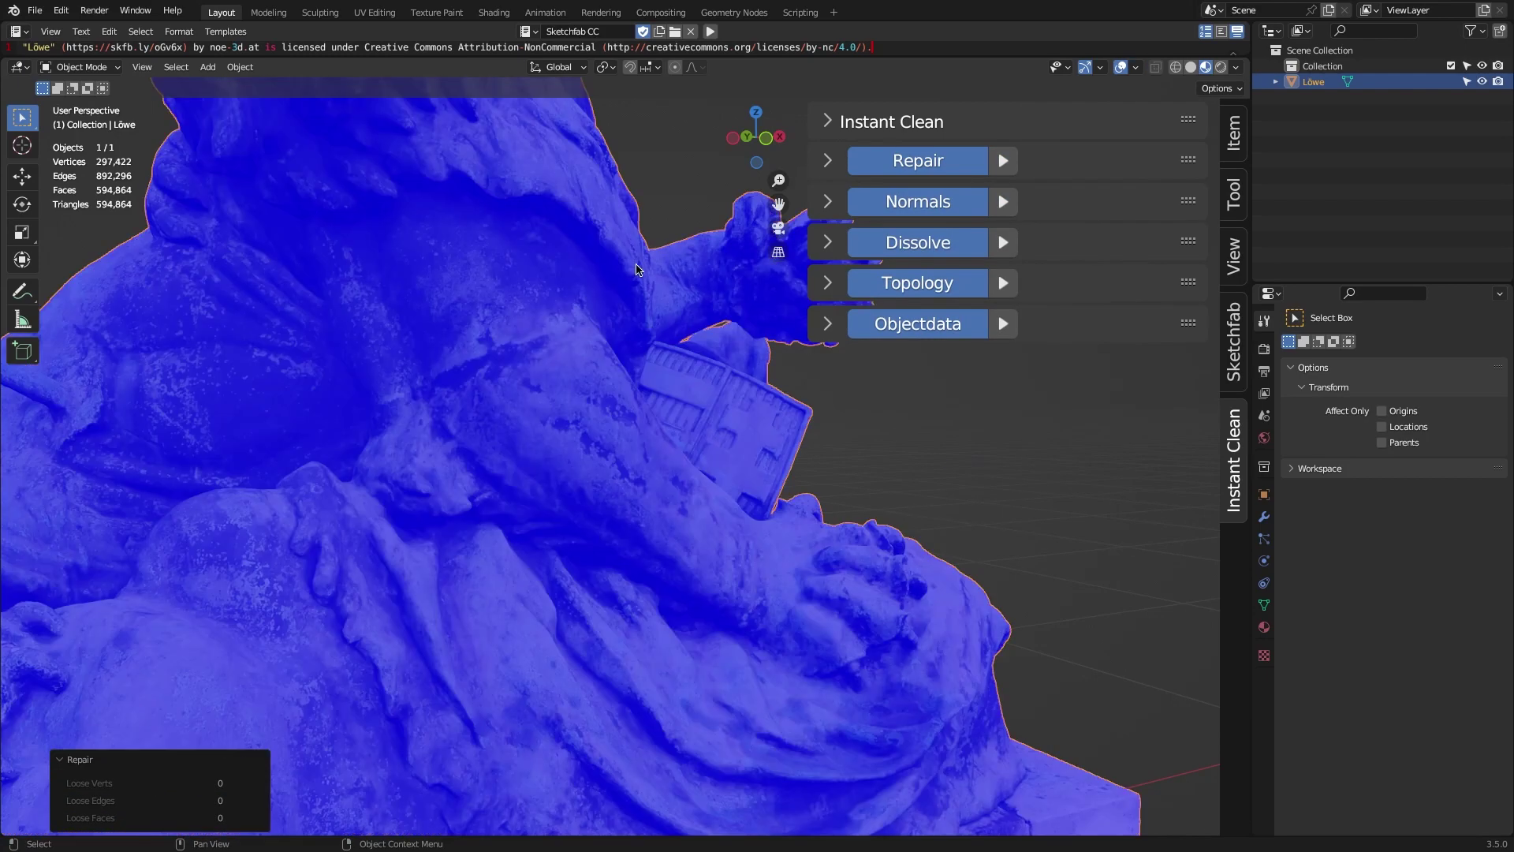
click(828, 202)
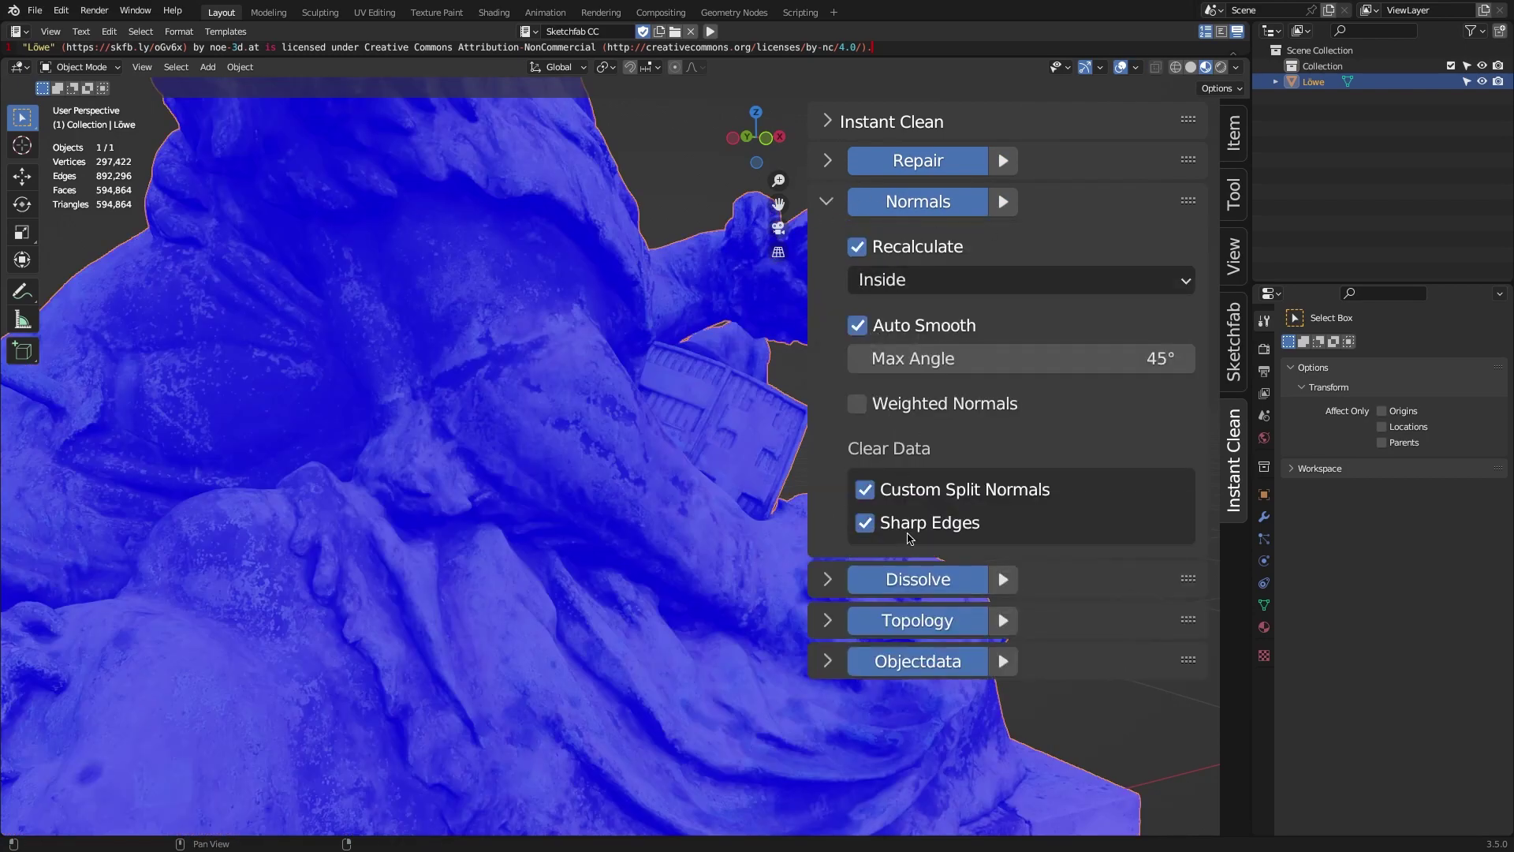
click(1003, 202)
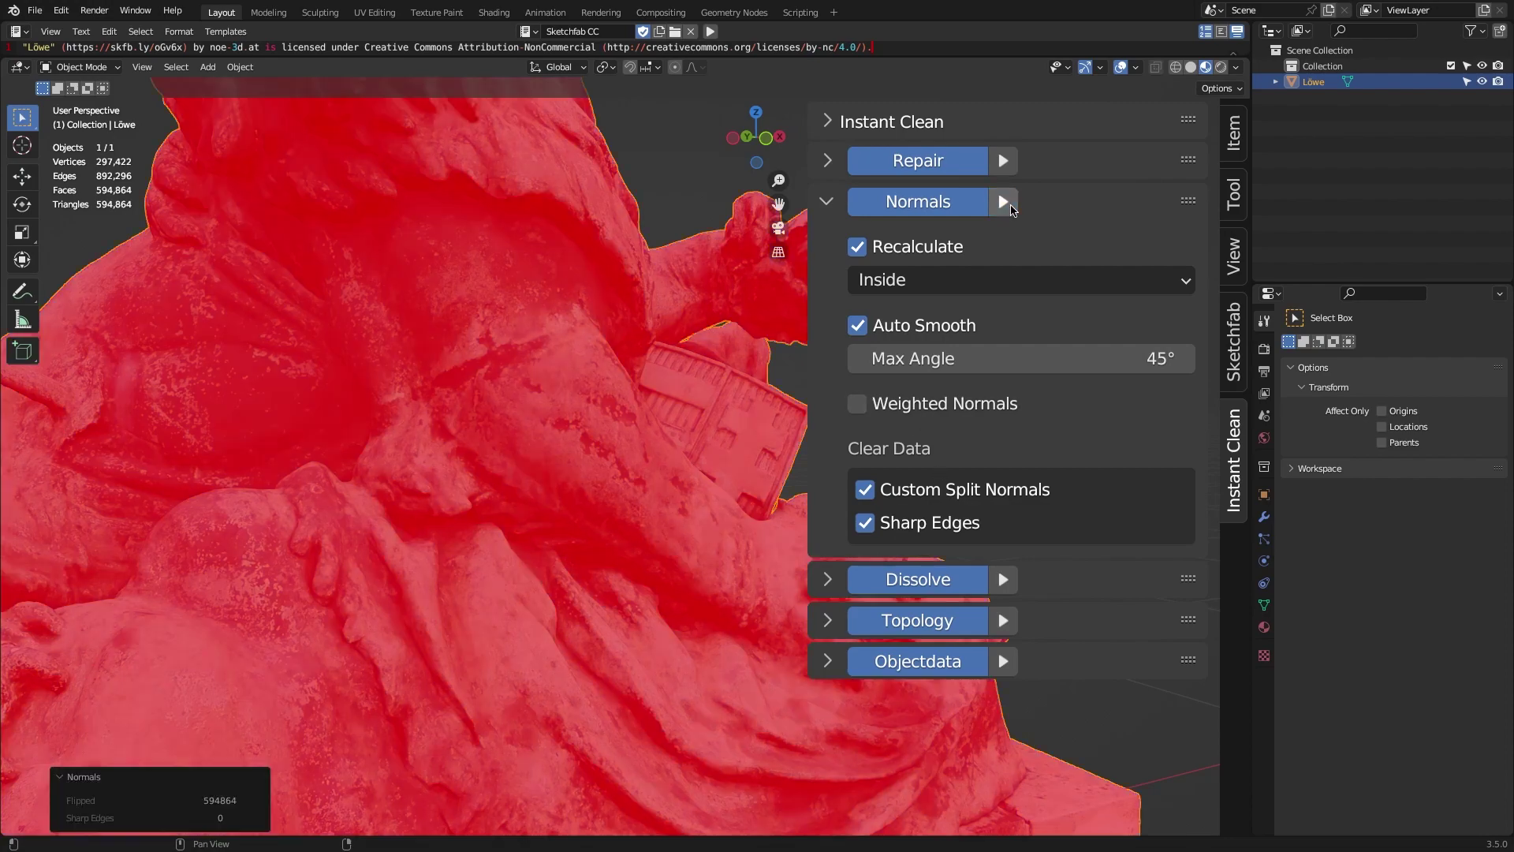
- Recalculate the lion's normals to Outside, keeping Auto Smooth at 45° and the clearing of custom split normals and sharp edges
click(992, 280)
click(992, 315)
click(1003, 202)
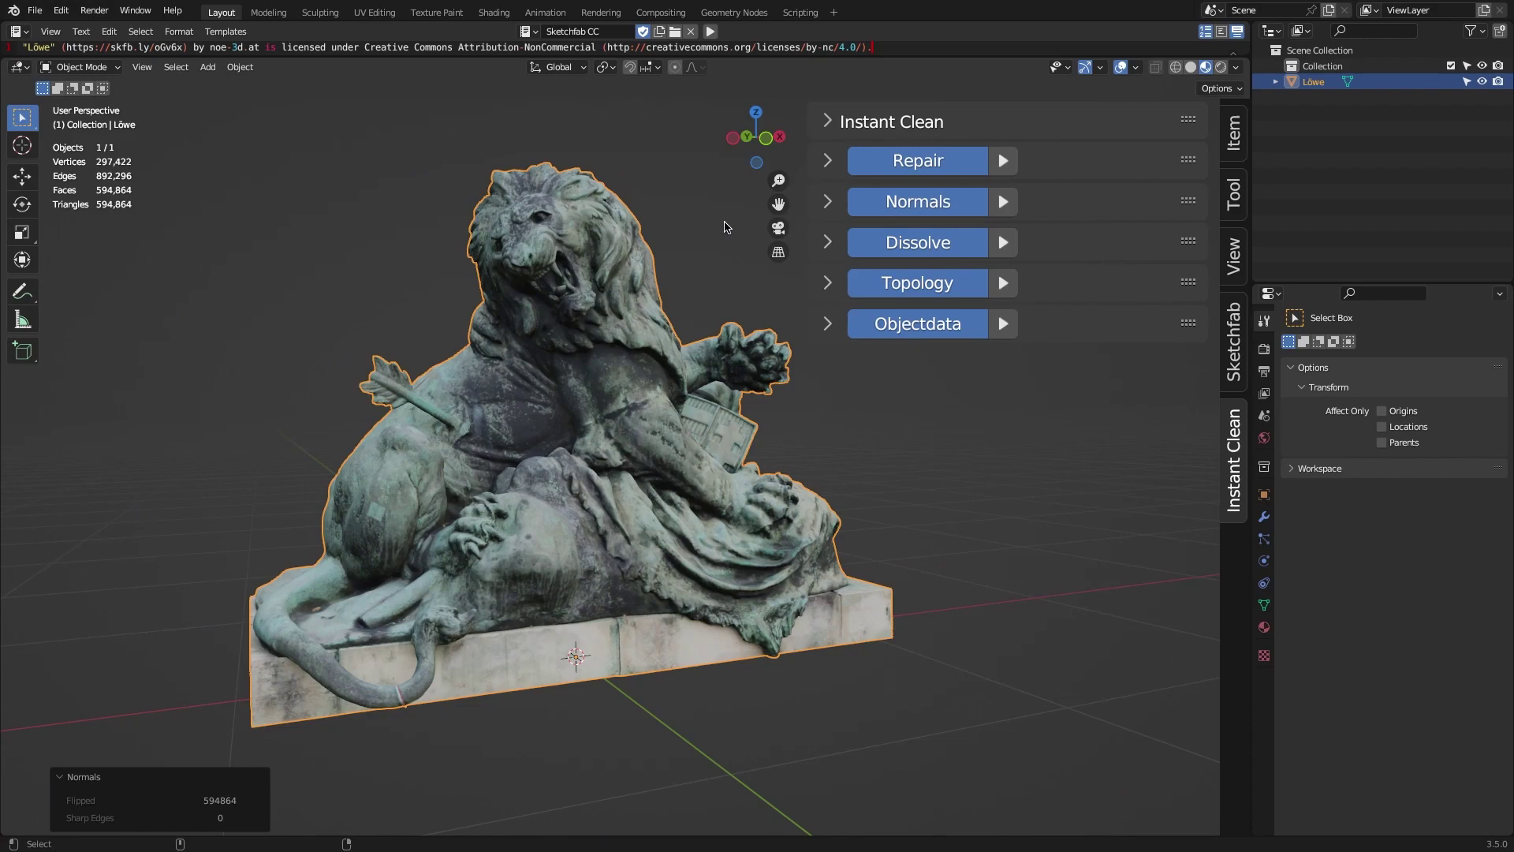
- Dissolve the lion with its wireframe shown, using a 5° max angle and protecting seams, sharps, UVs and materials, then collapse the Dissolve settings
scroll(641, 319, up, 7)
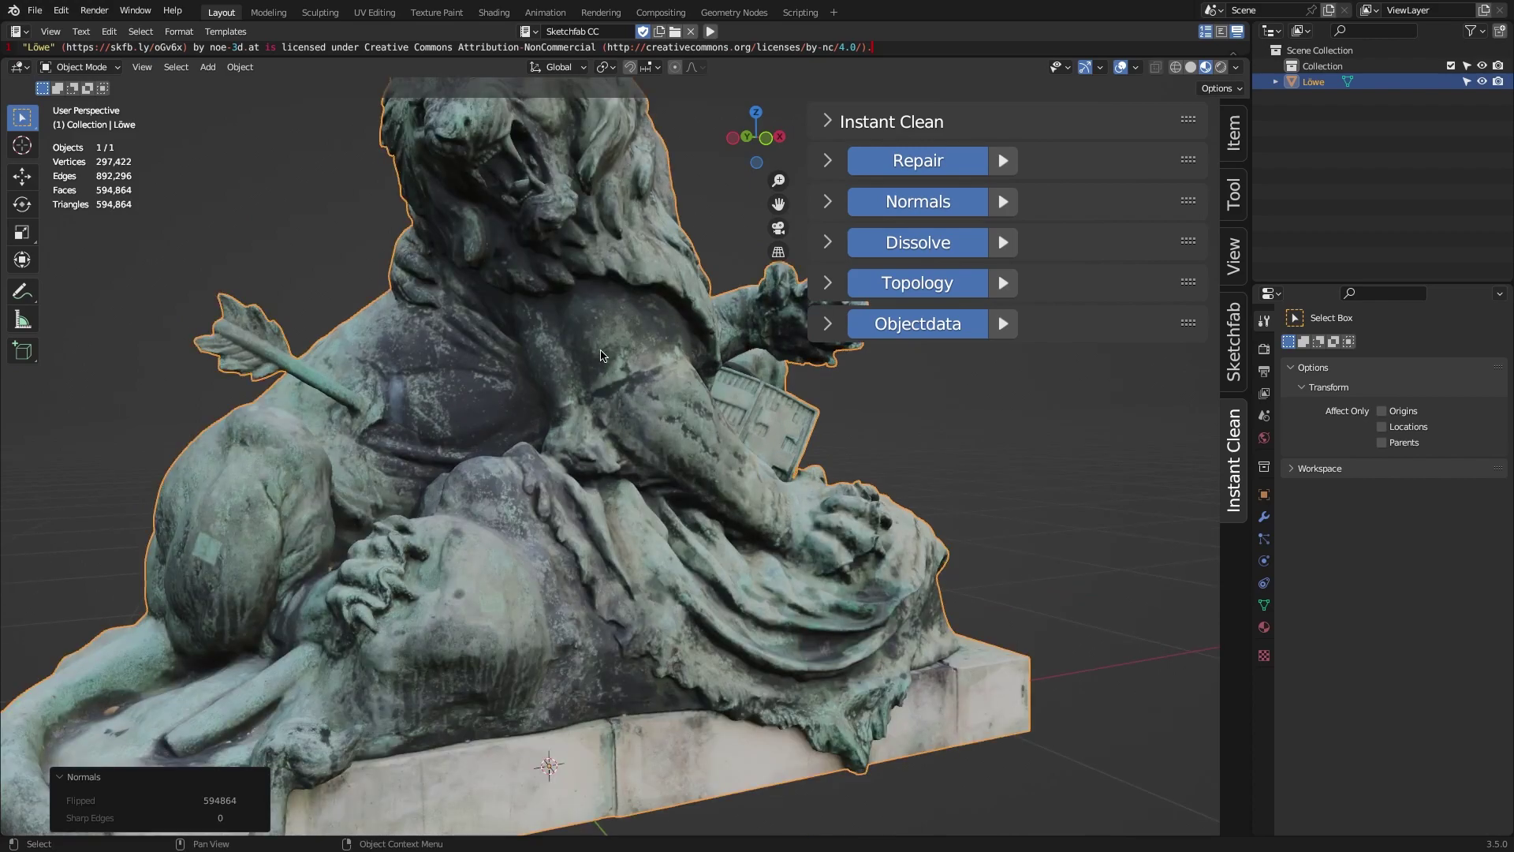
key(shift+z)
click(827, 242)
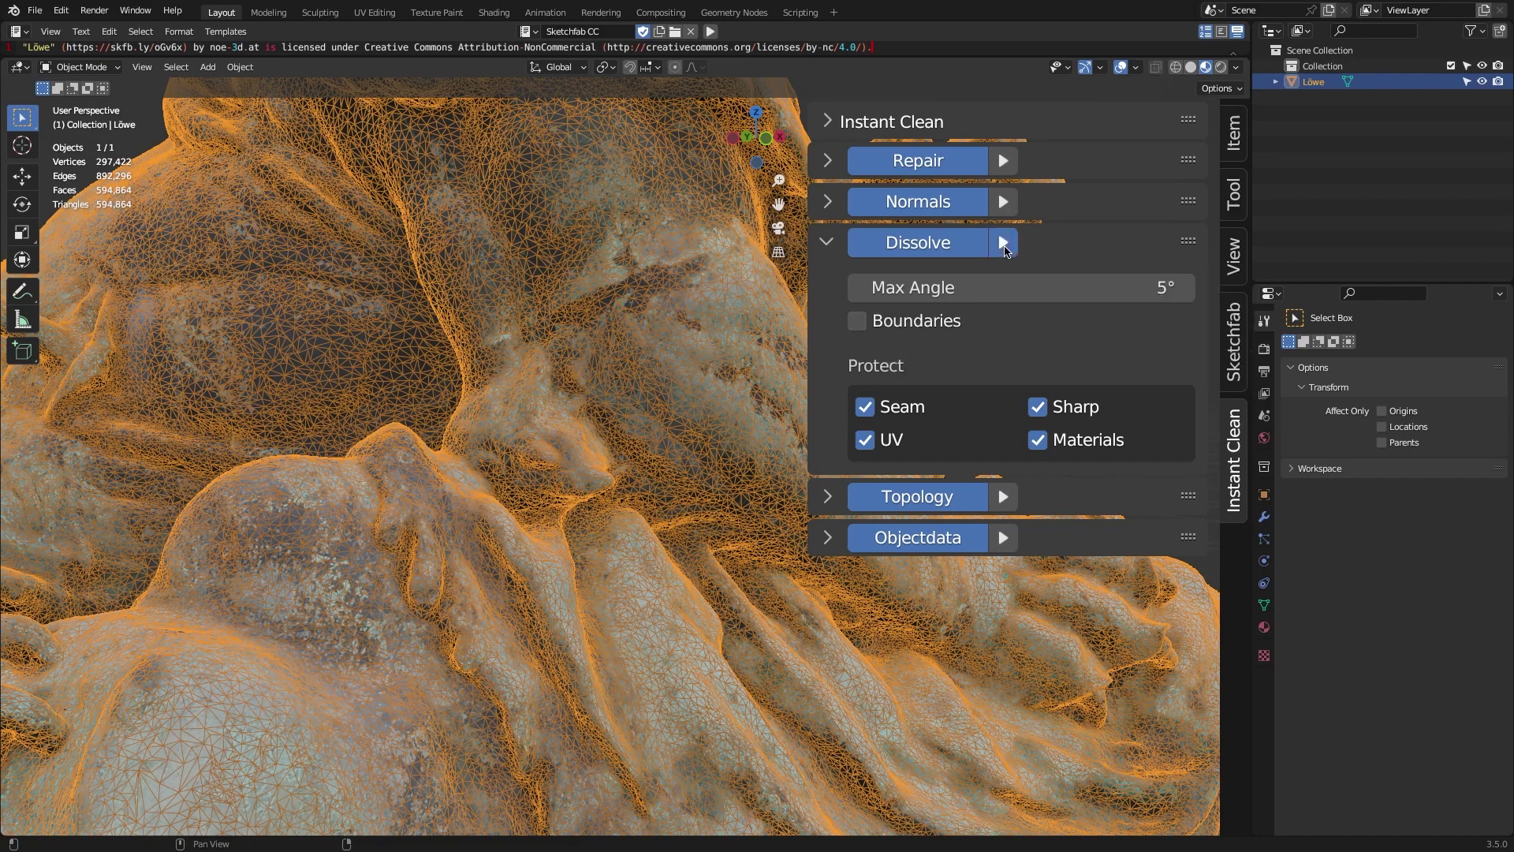
click(1003, 243)
scroll(702, 295, down, 8)
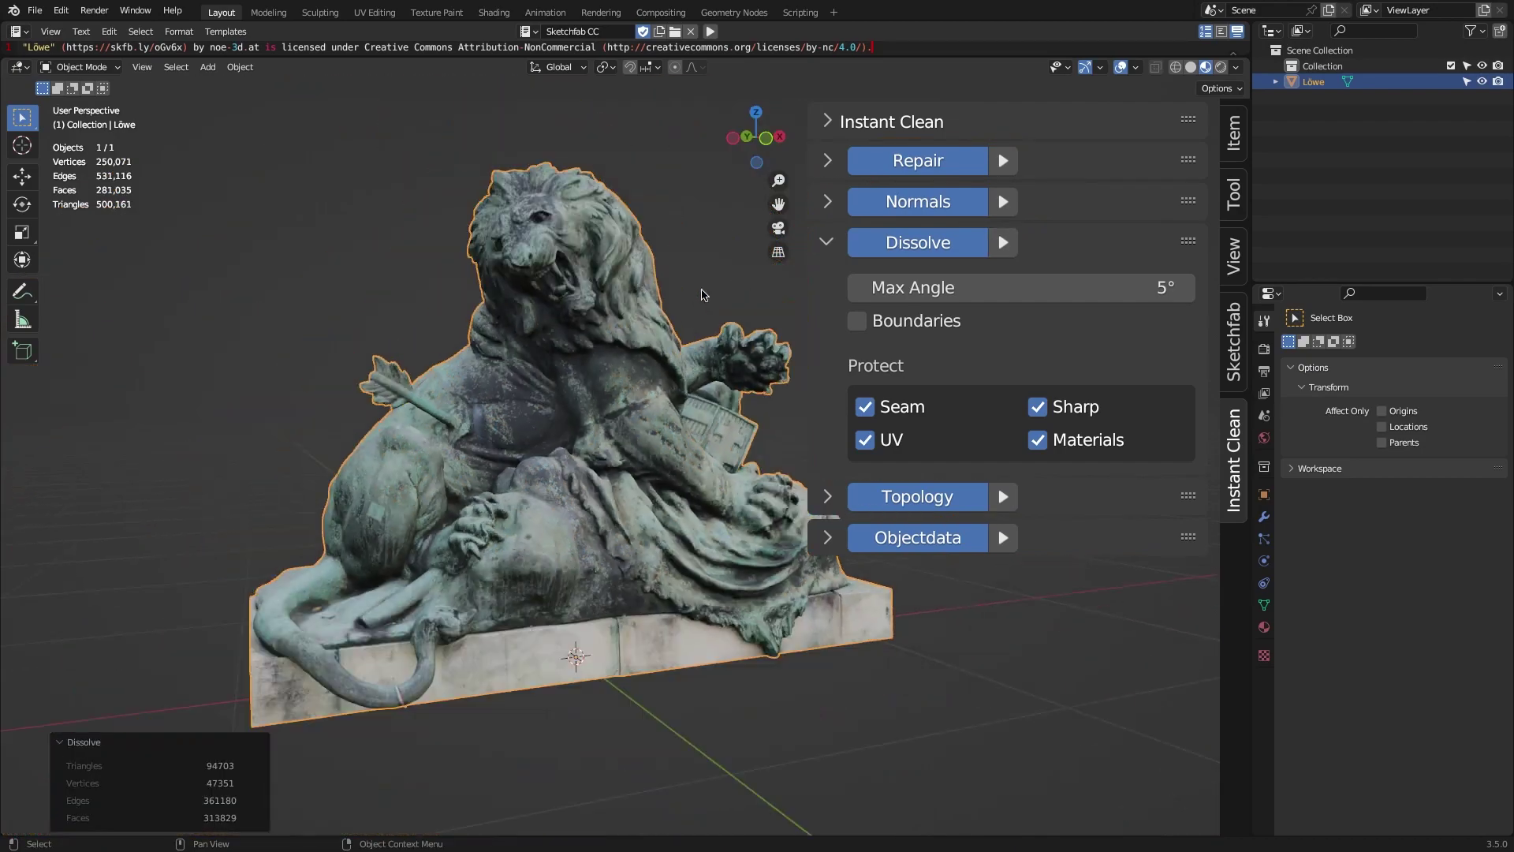
mouse_move(702, 295)
middle_down()
mouse_move(583, 300)
mouse_move(703, 315)
middle_up()
scroll(686, 323, up, 8)
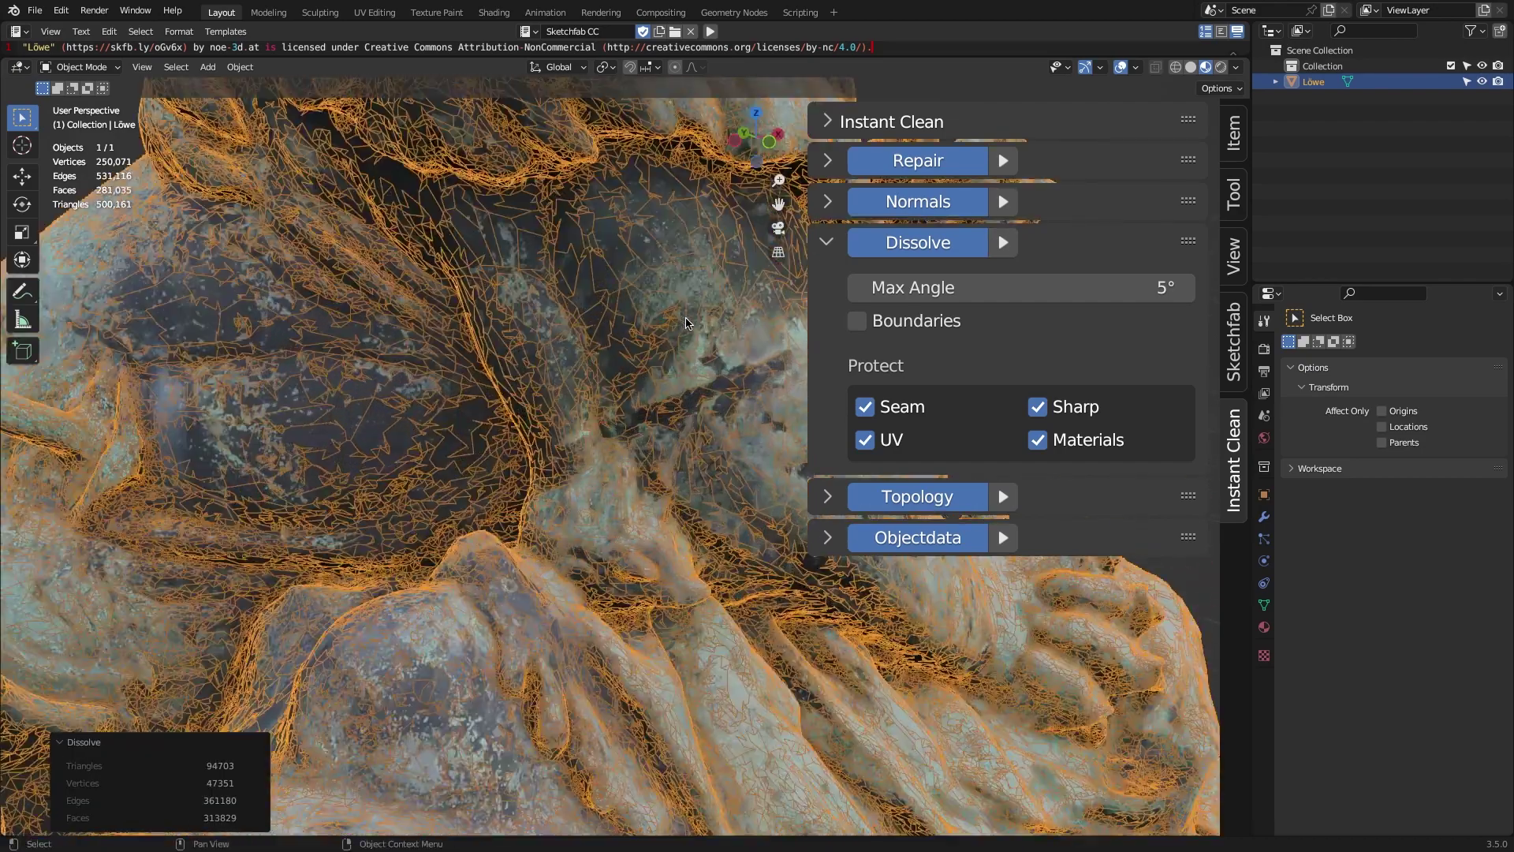
scroll(686, 323, down, 10)
click(825, 246)
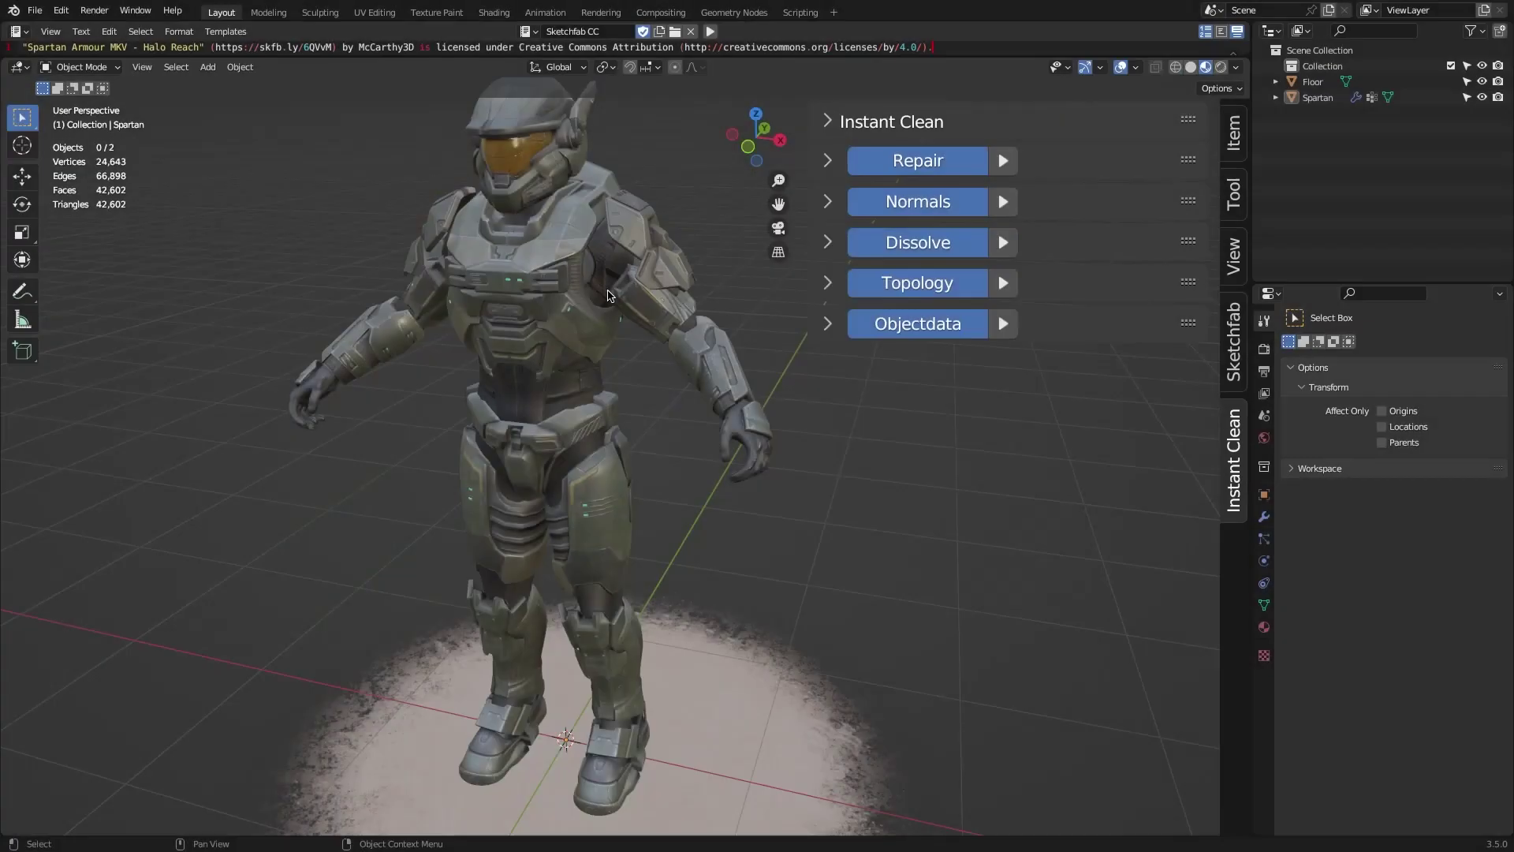
- Select the Spartan armour, show its wireframe from the front and expand the Topology settings
click(644, 342)
scroll(697, 334, up, 5)
middle_drag(644, 342, 560, 613)
scroll(560, 614, up, 2)
shift+middle_drag(709, 281, 721, 296)
click(827, 283)
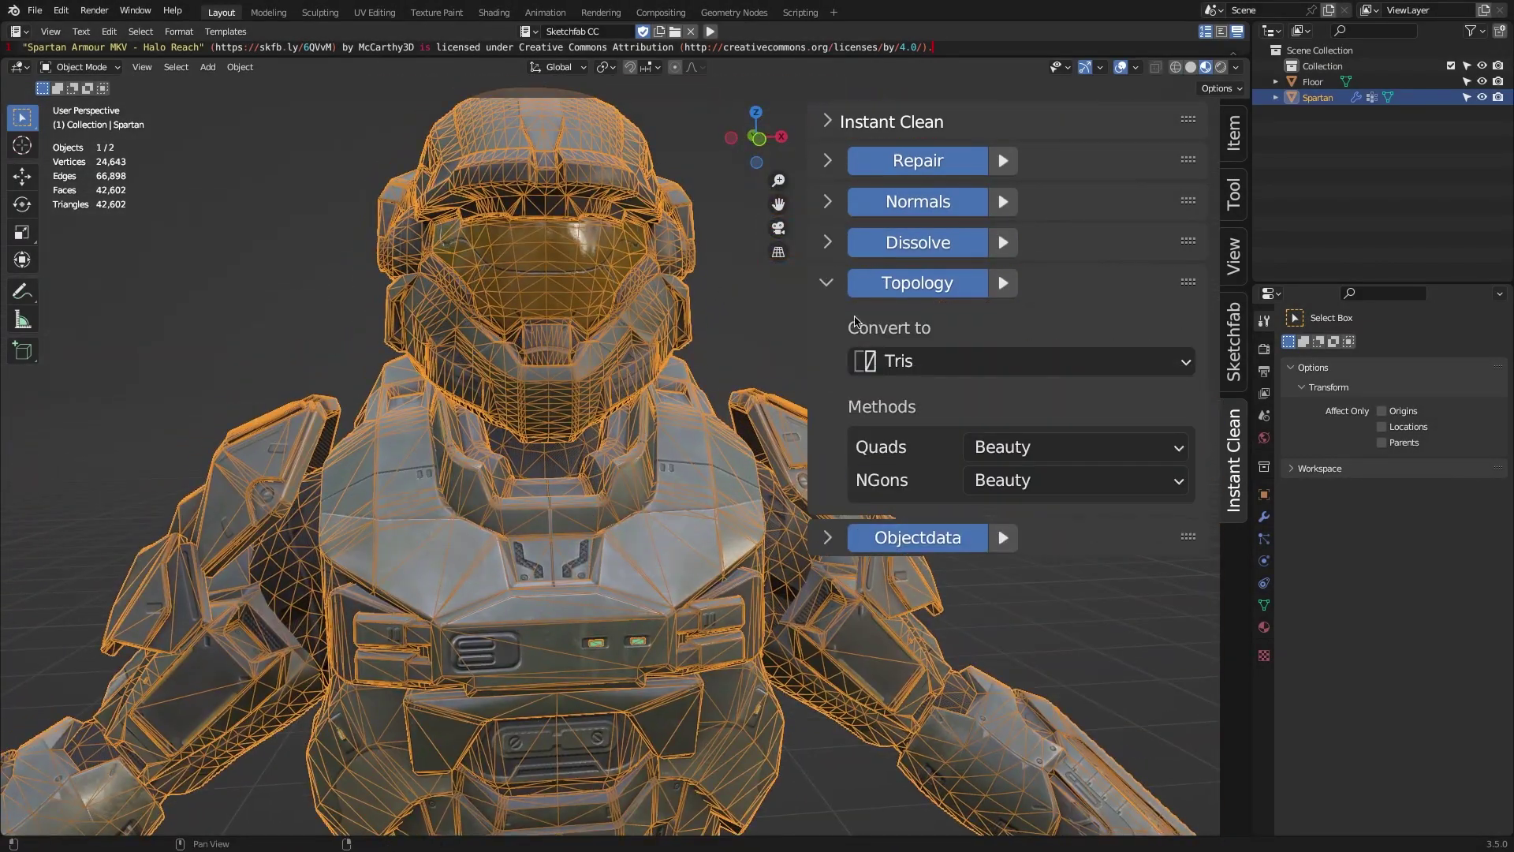
- Convert the Spartan's topology to quads, comparing sharp, seam, UV, material and VCol, and collapse the Topology settings
click(963, 360)
click(950, 429)
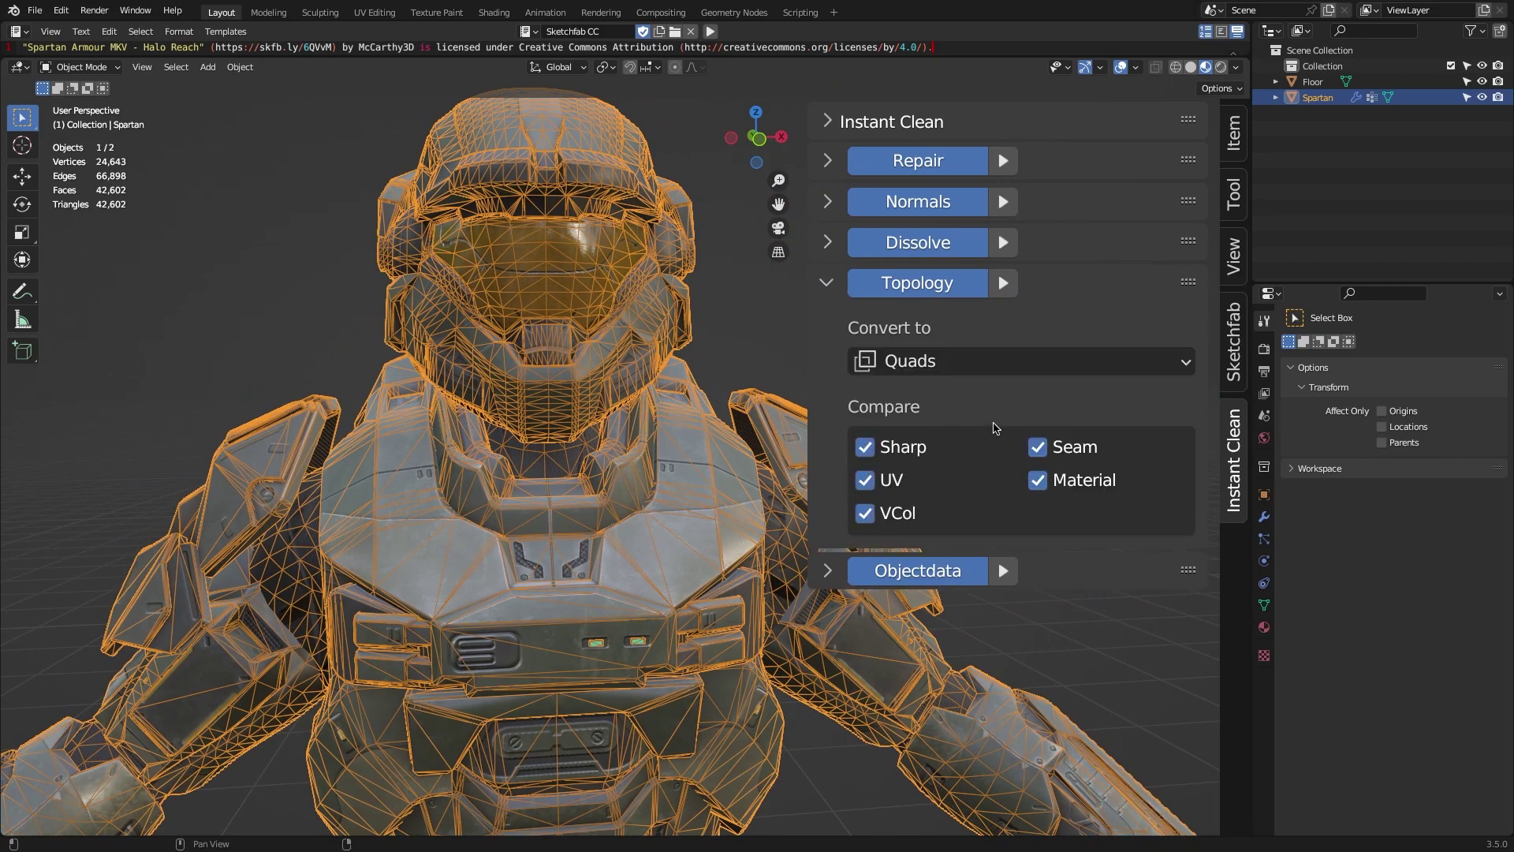
scroll(670, 339, up, 2)
shift+middle_drag(654, 316, 687, 422)
scroll(688, 421, down, 2)
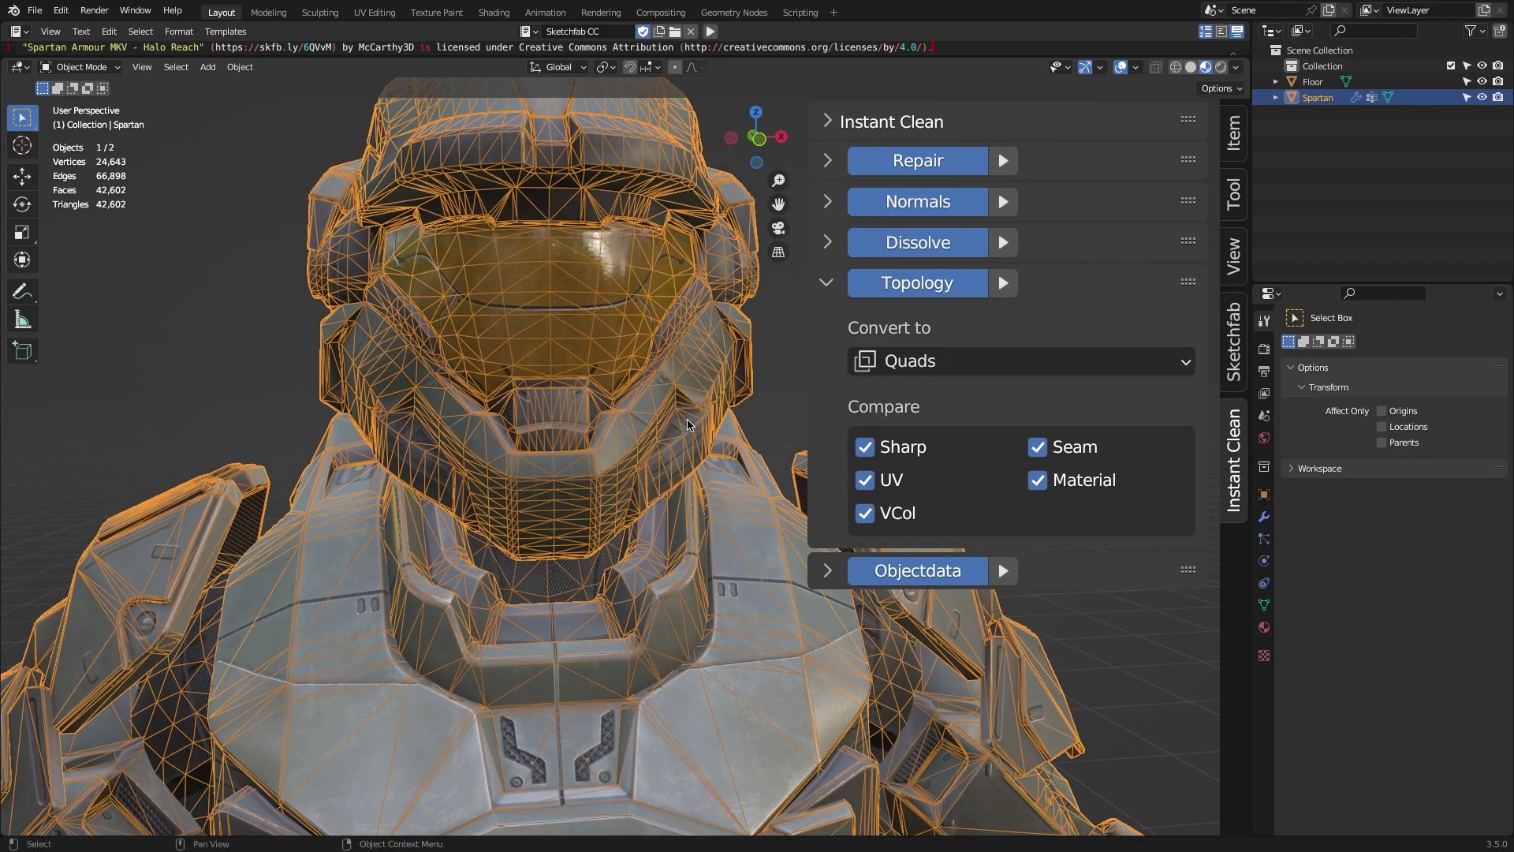
click(1004, 283)
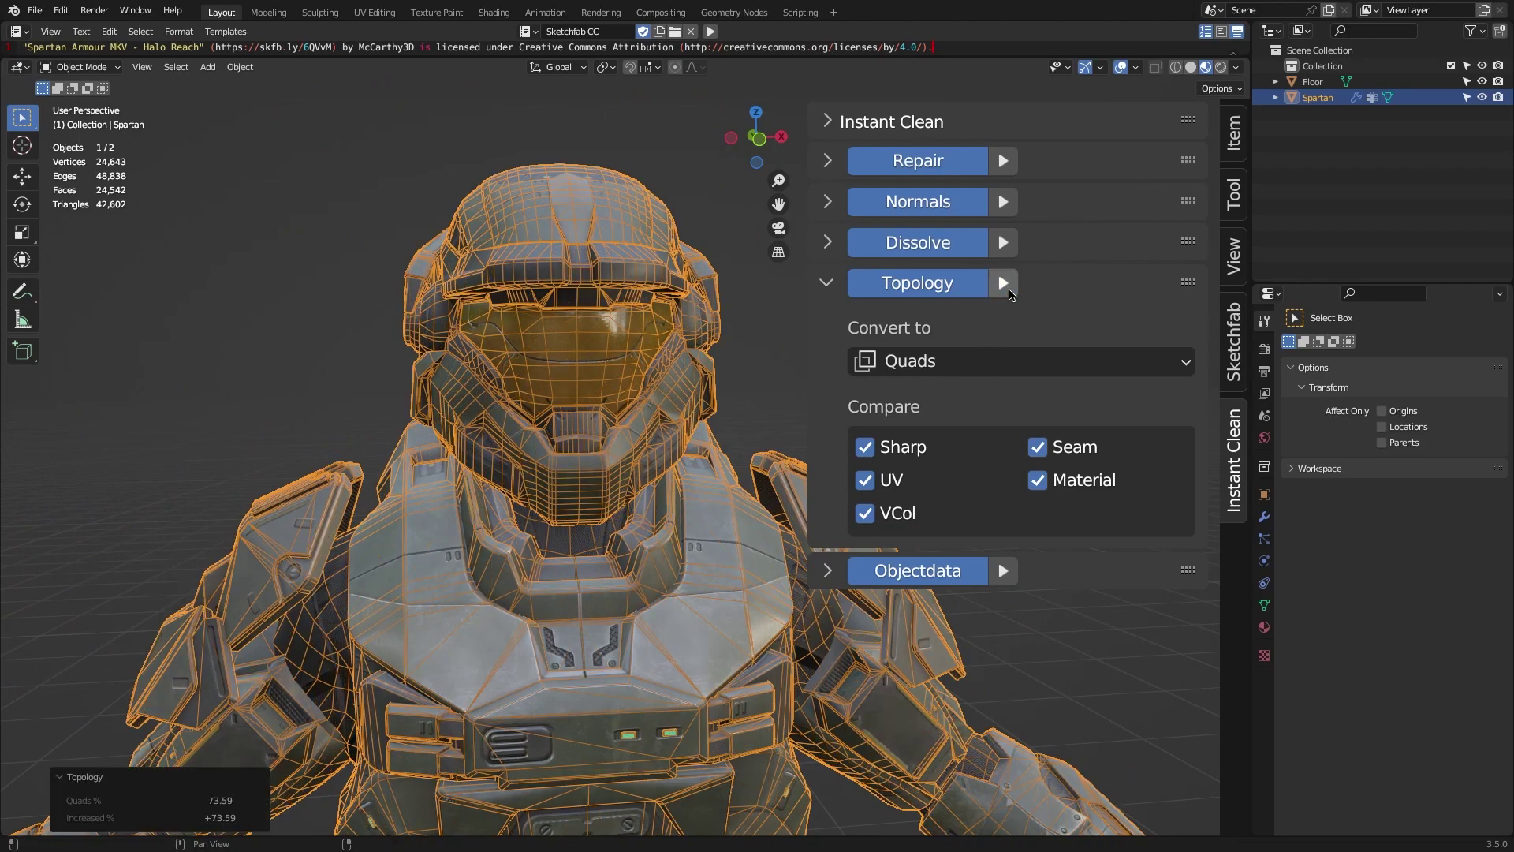
middle_drag(720, 377, 700, 131)
scroll(683, 352, down, 4)
scroll(688, 345, down, 1)
middle_drag(688, 345, 419, 409)
shift+middle_drag(544, 315, 696, 453)
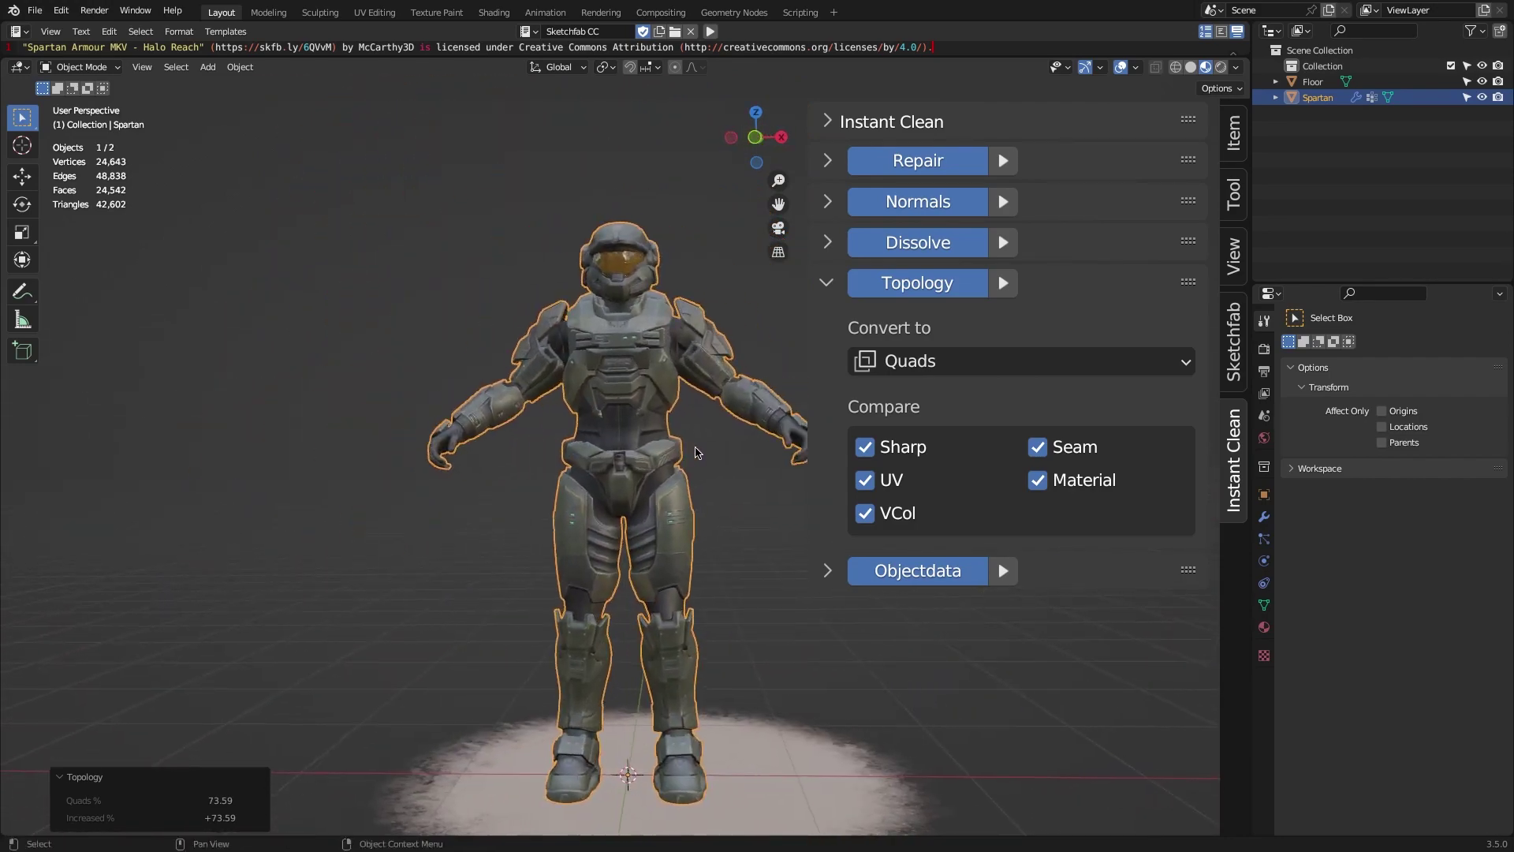
click(828, 282)
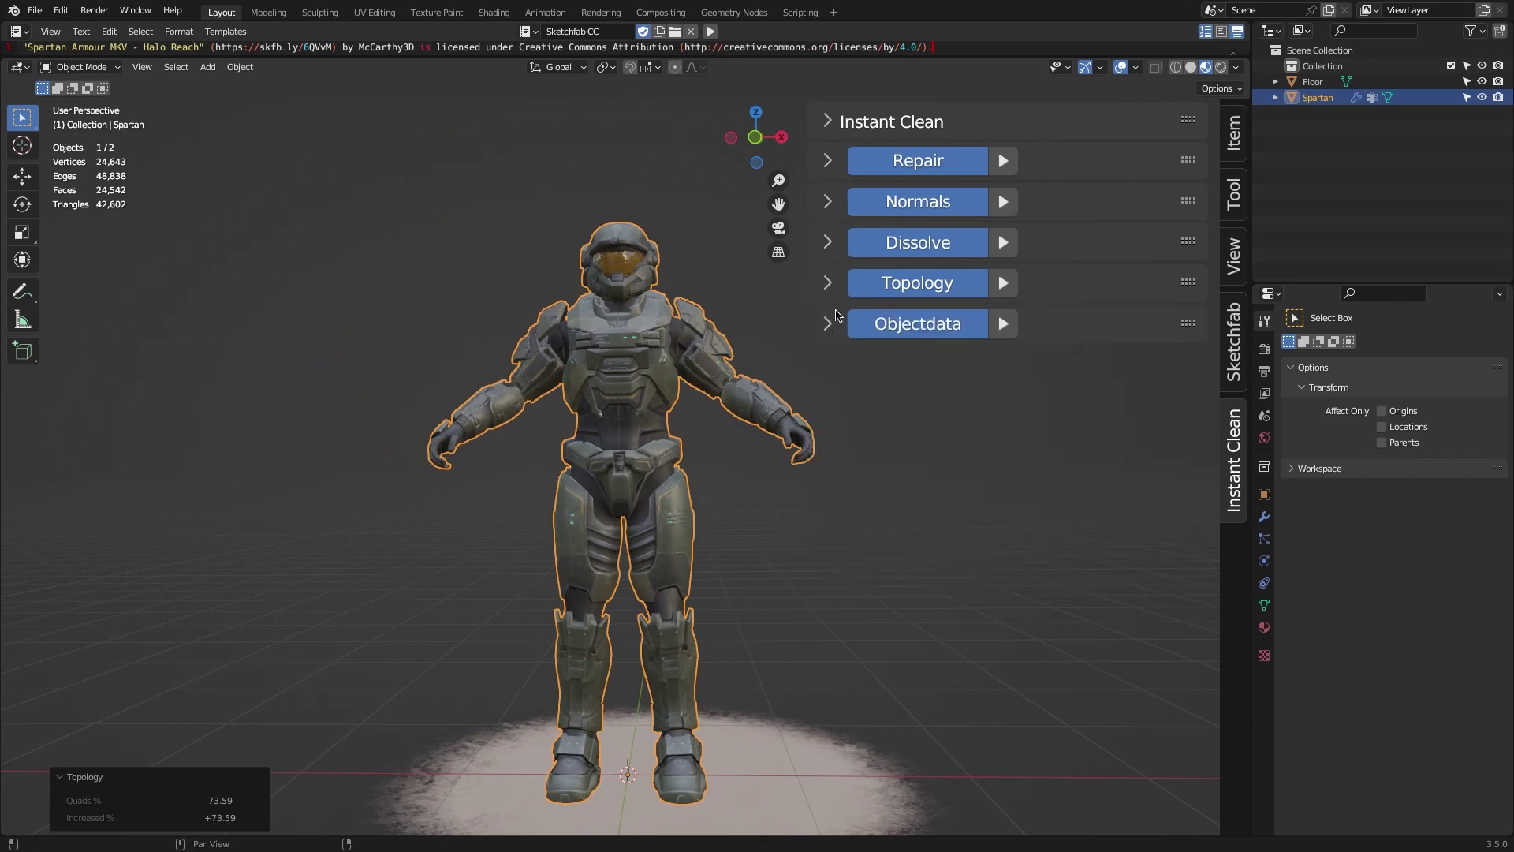
- Clear the Spartan's empty material slots and vertex groups with Objectdata, checking its vertex group and material lists
click(830, 324)
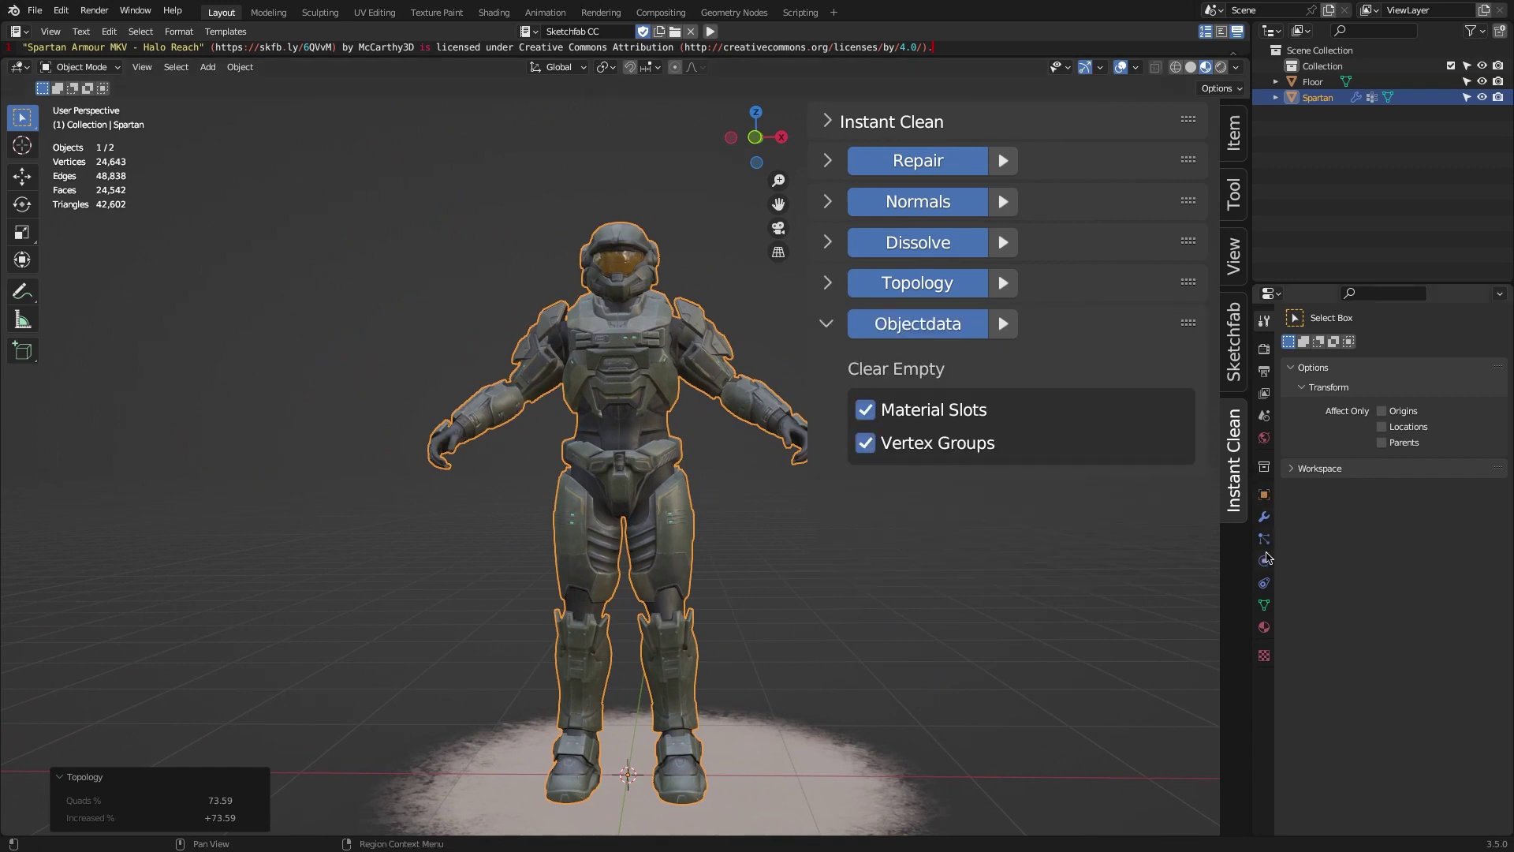
click(1264, 627)
click(1264, 605)
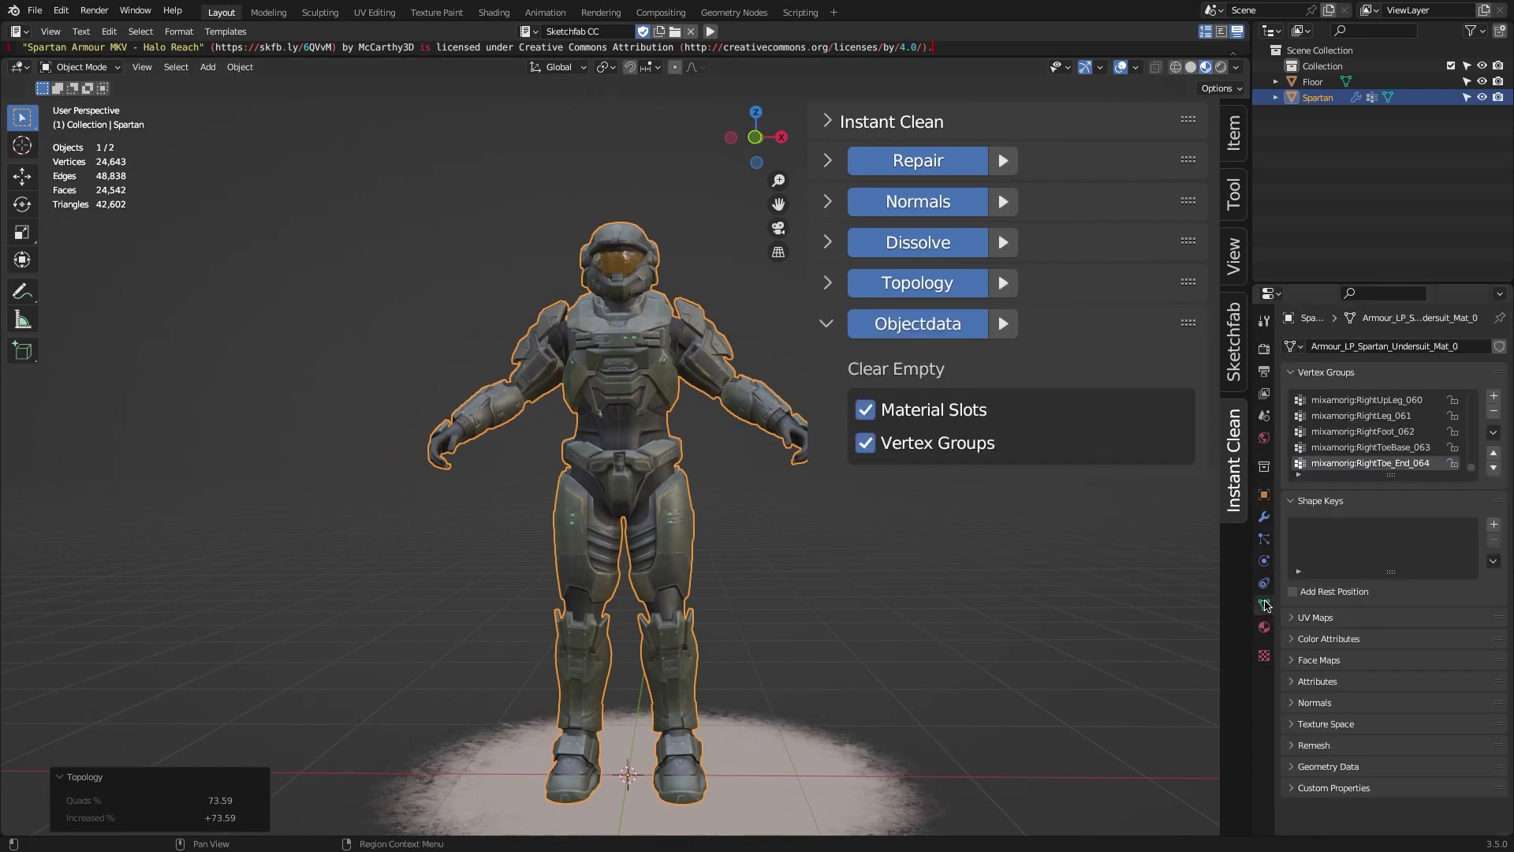
click(1264, 627)
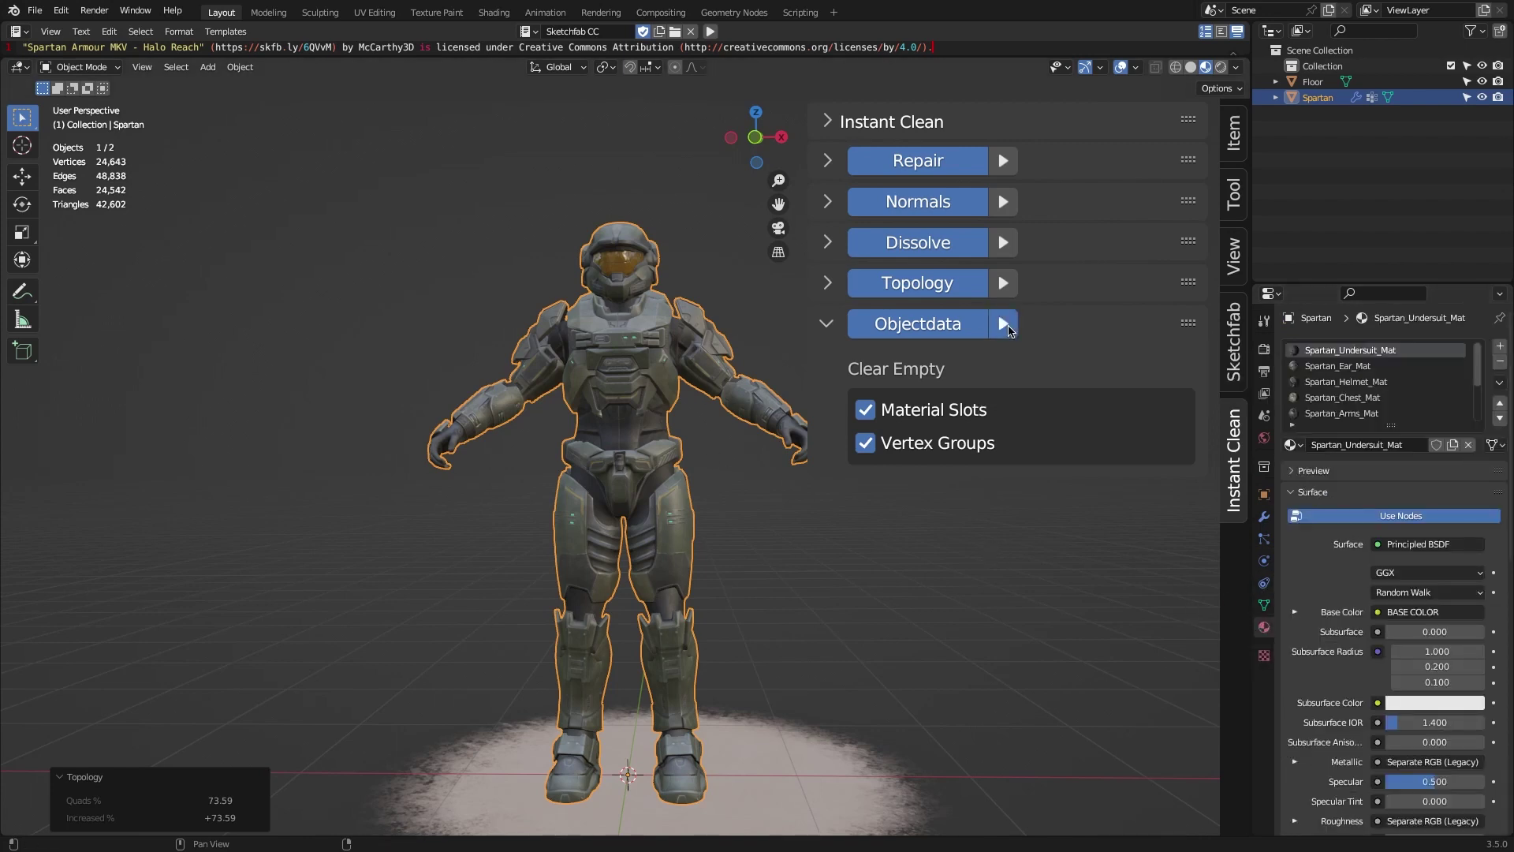
click(1265, 605)
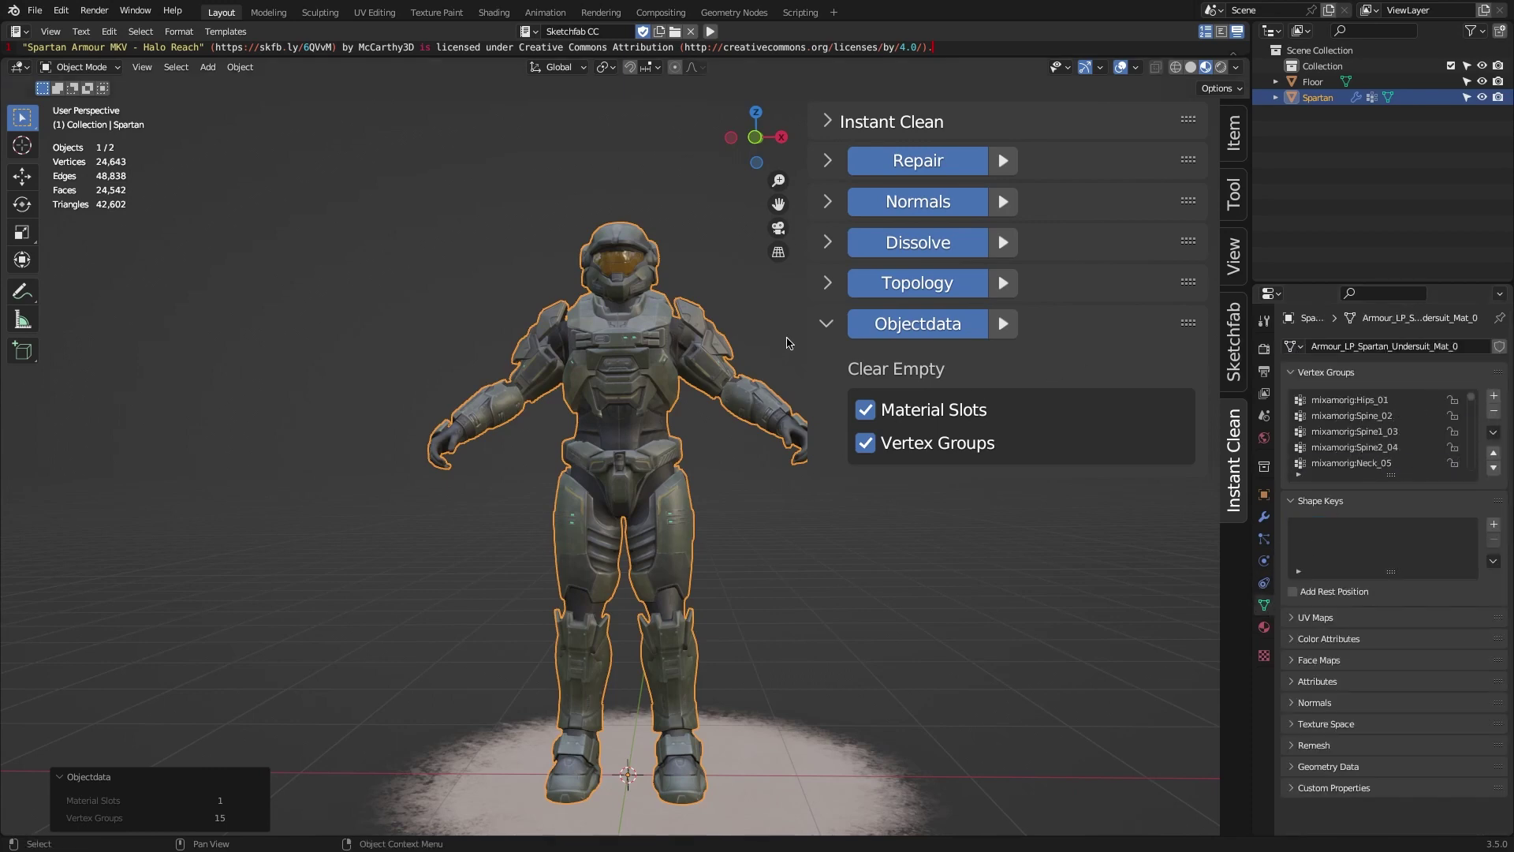
click(827, 324)
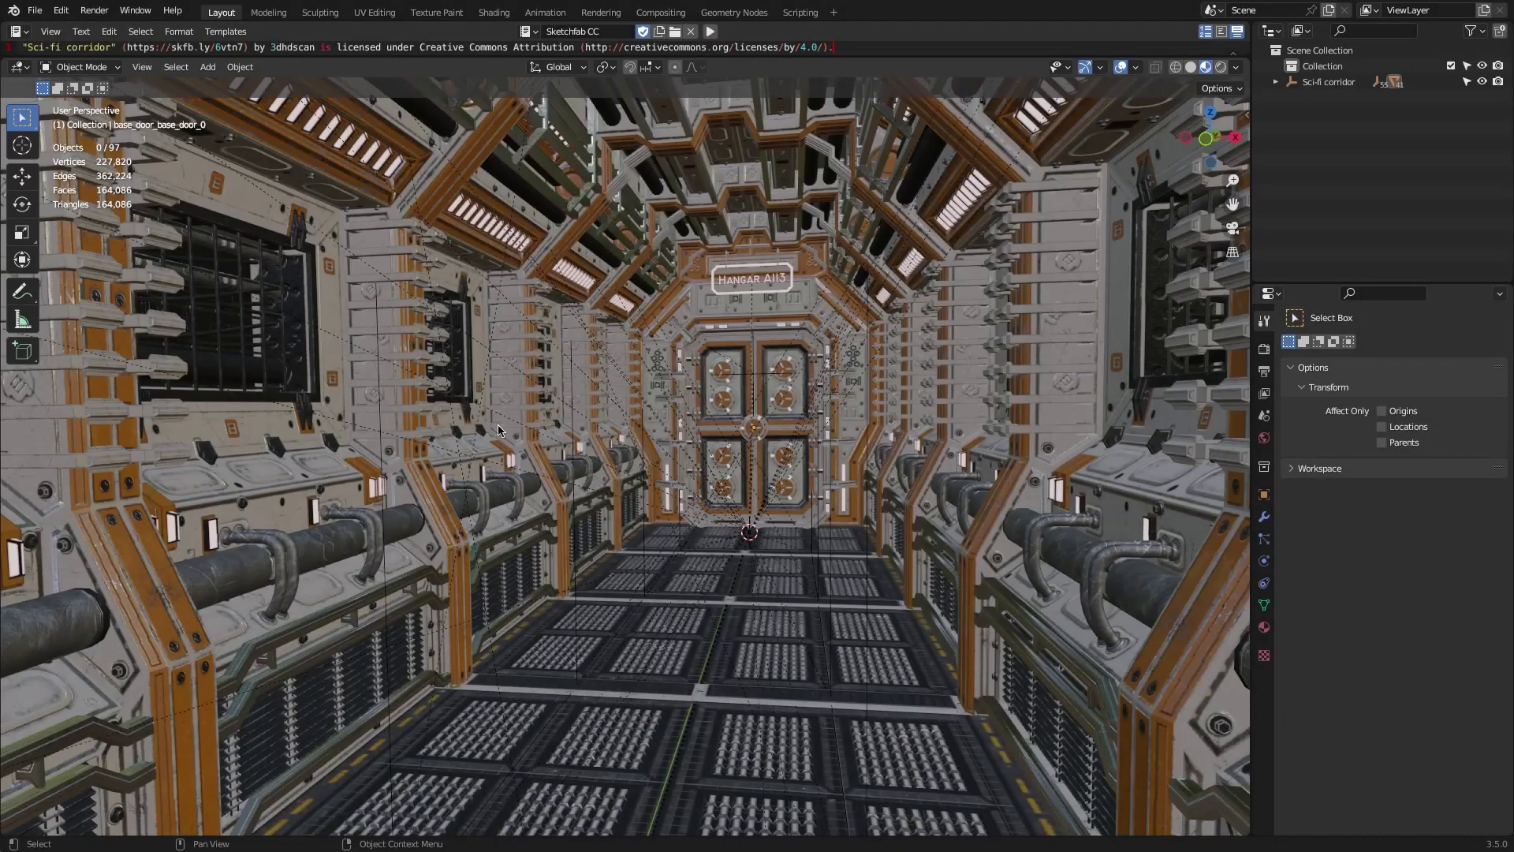
- Install the add-on from D:\Addons\Instant-Clean_1.2.0.zip, enable it, save the preferences and close them
drag(0, 135, 385, 155)
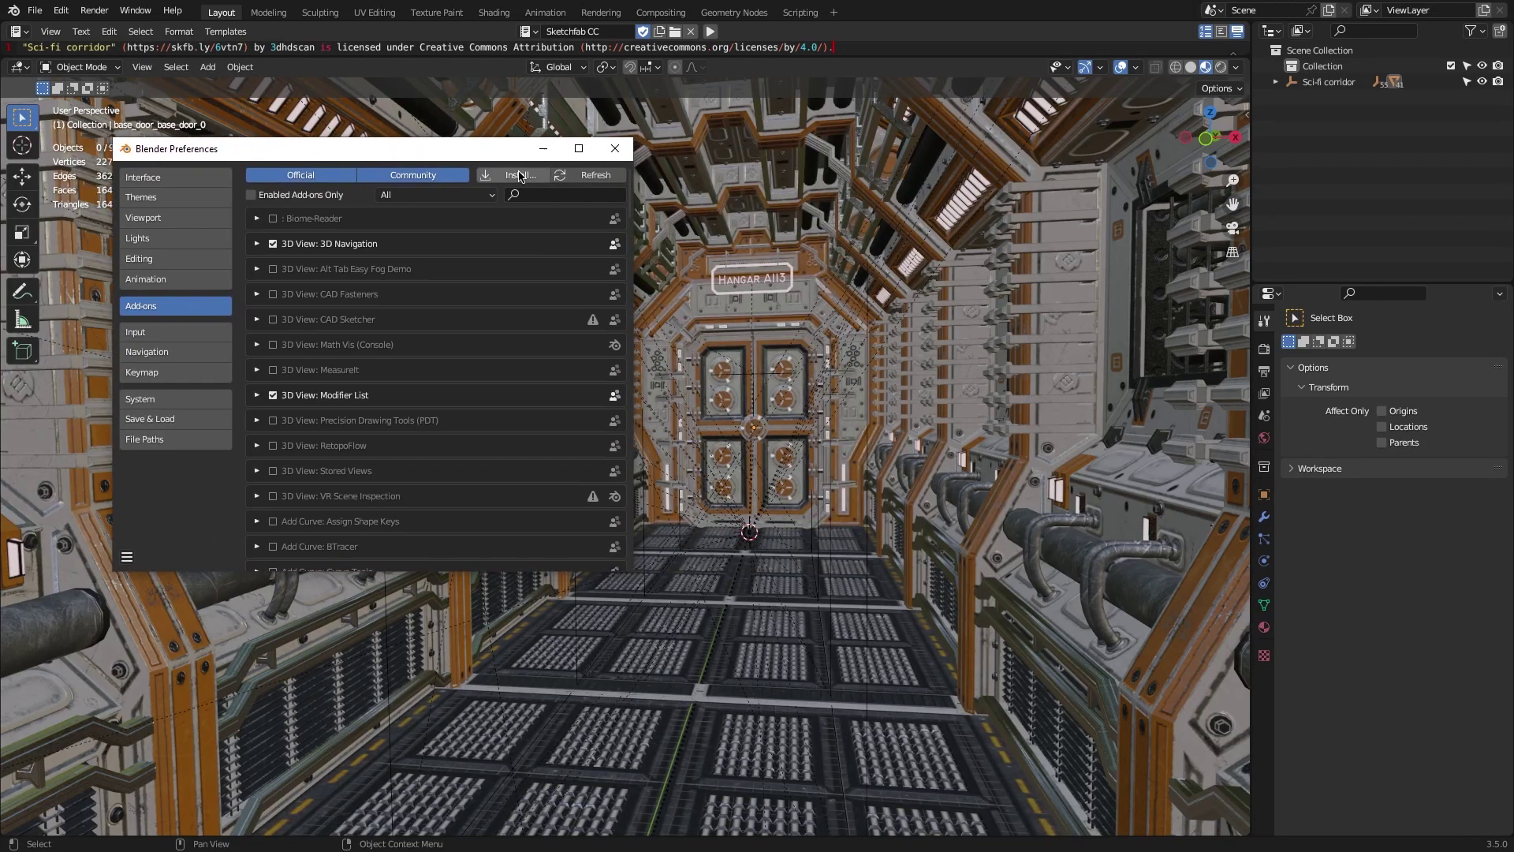
click(520, 175)
click(326, 89)
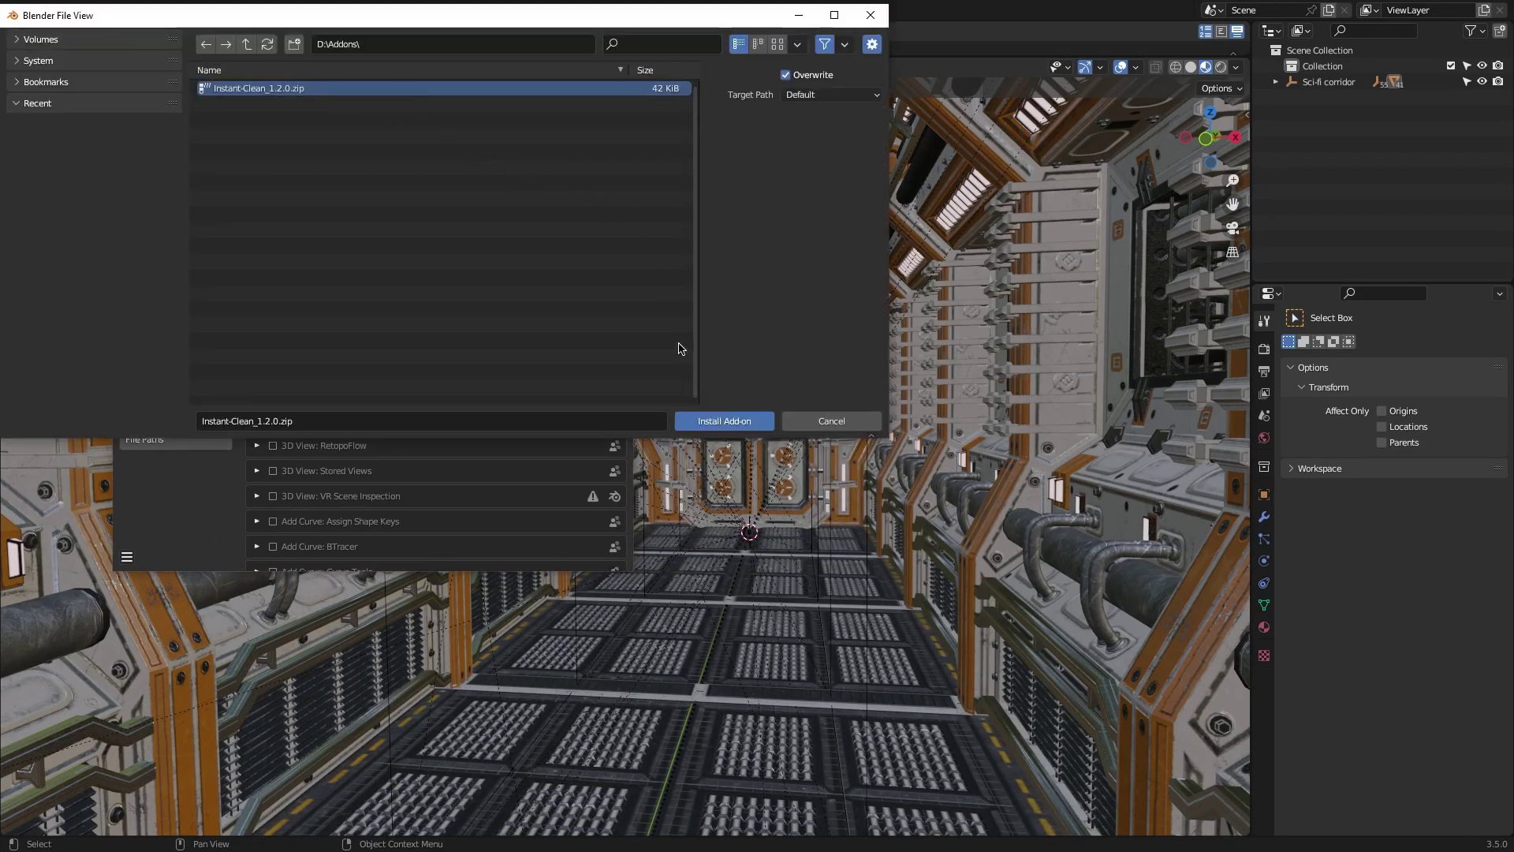
click(703, 422)
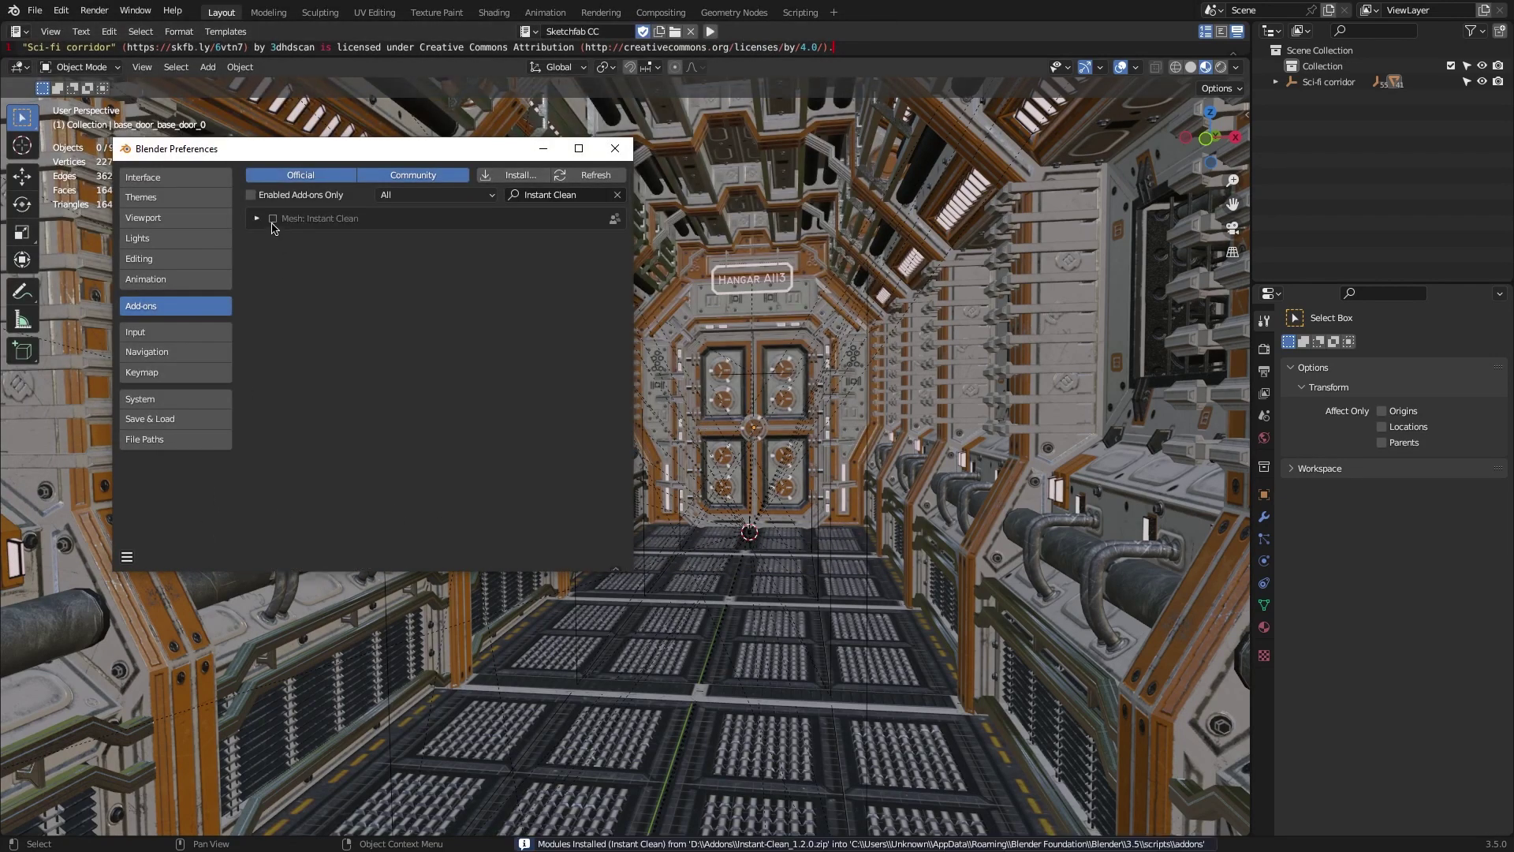
click(126, 557)
click(150, 518)
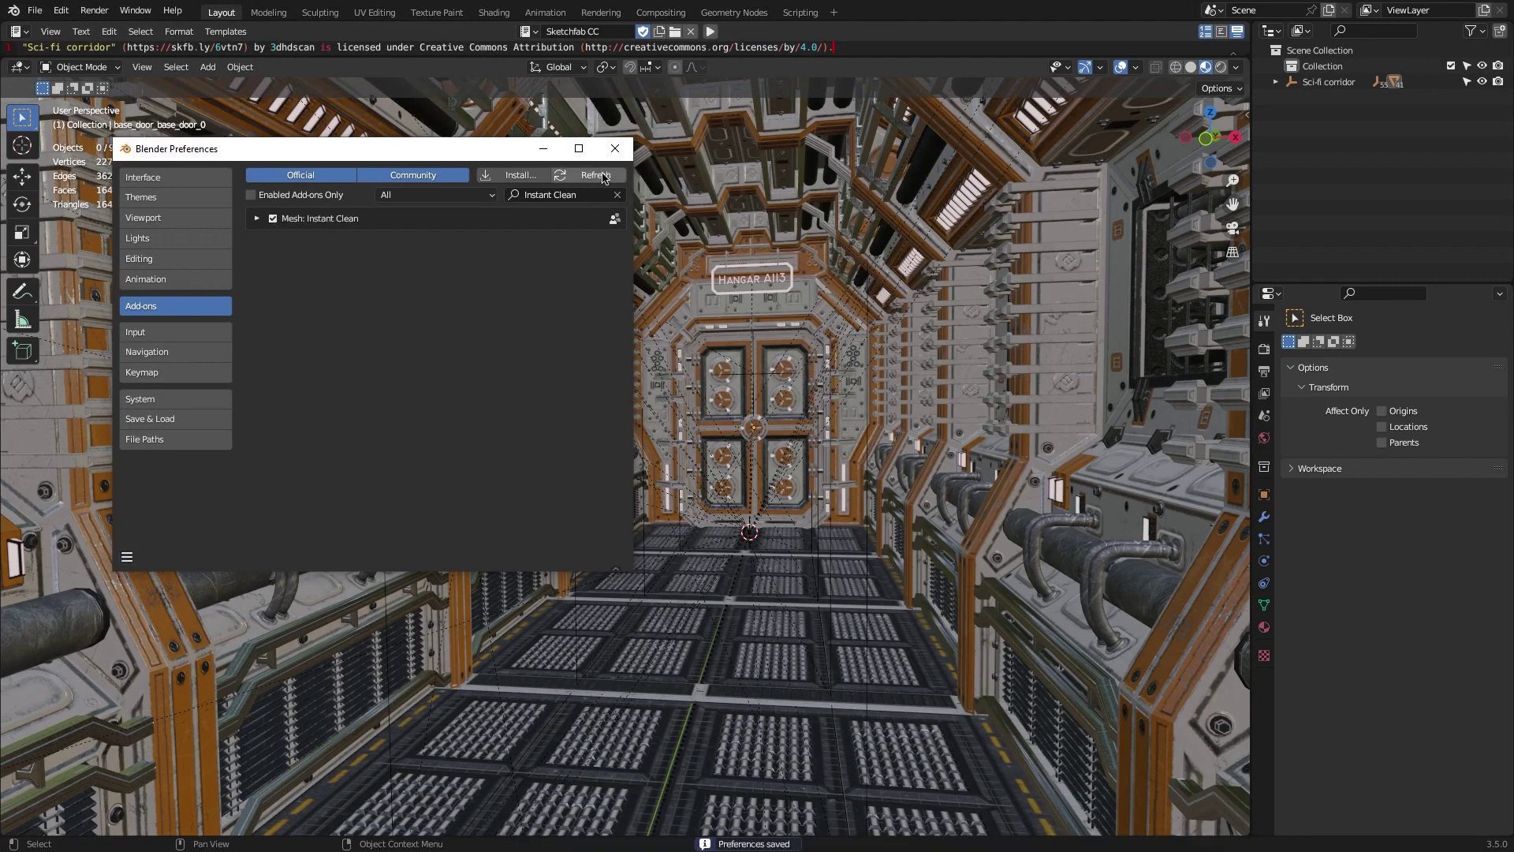
click(615, 149)
- Show the Instant Clean settings at a readable size in the corridor scene and select all its objects
key(n)
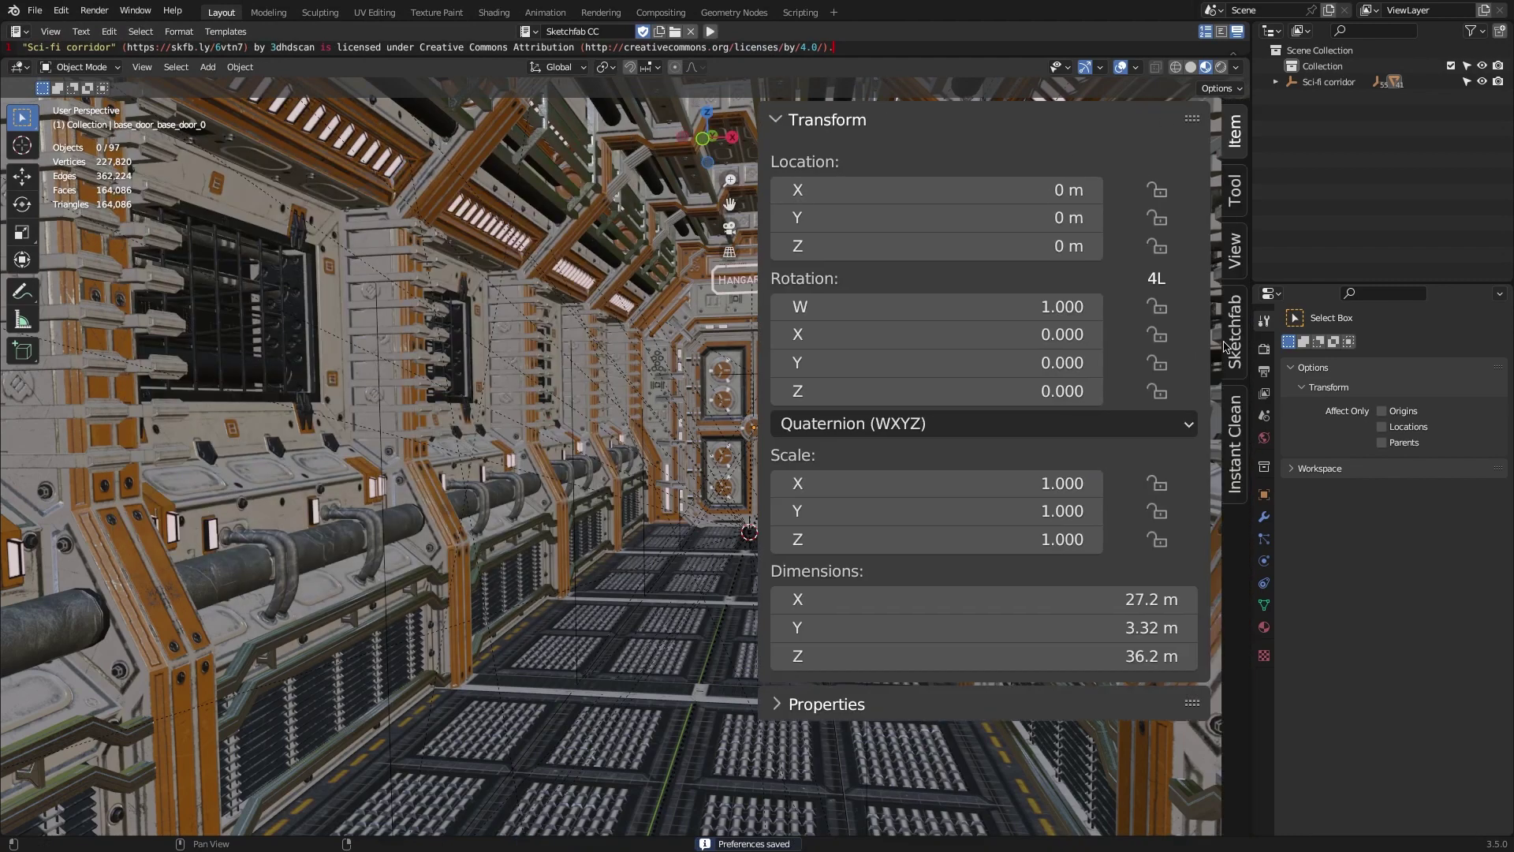
click(1237, 448)
ctrl+middle_drag(834, 249, 915, 197)
key(a)
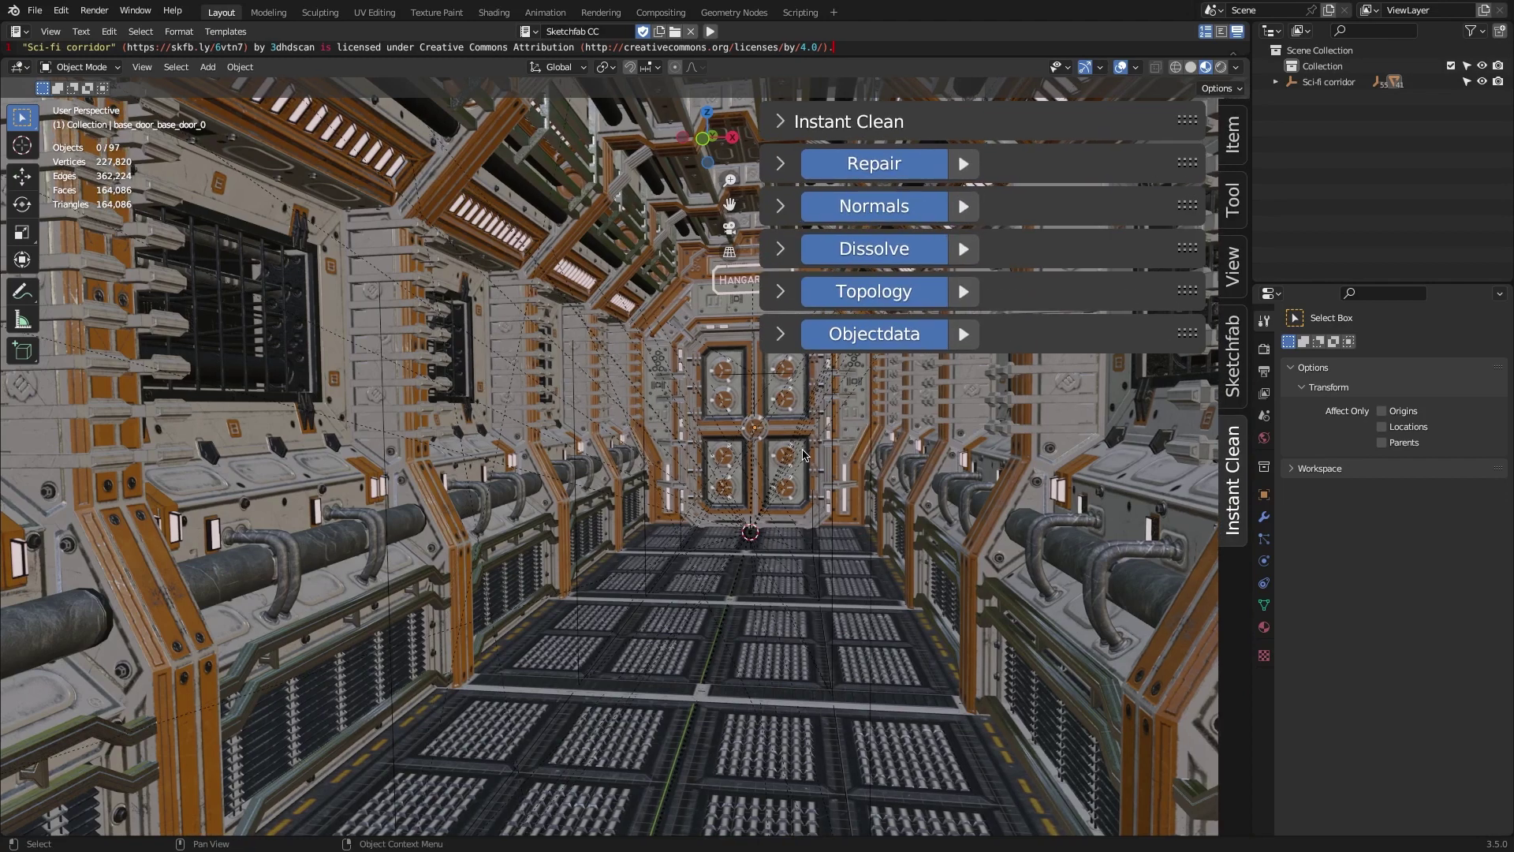
middle_drag(812, 455, 798, 448)
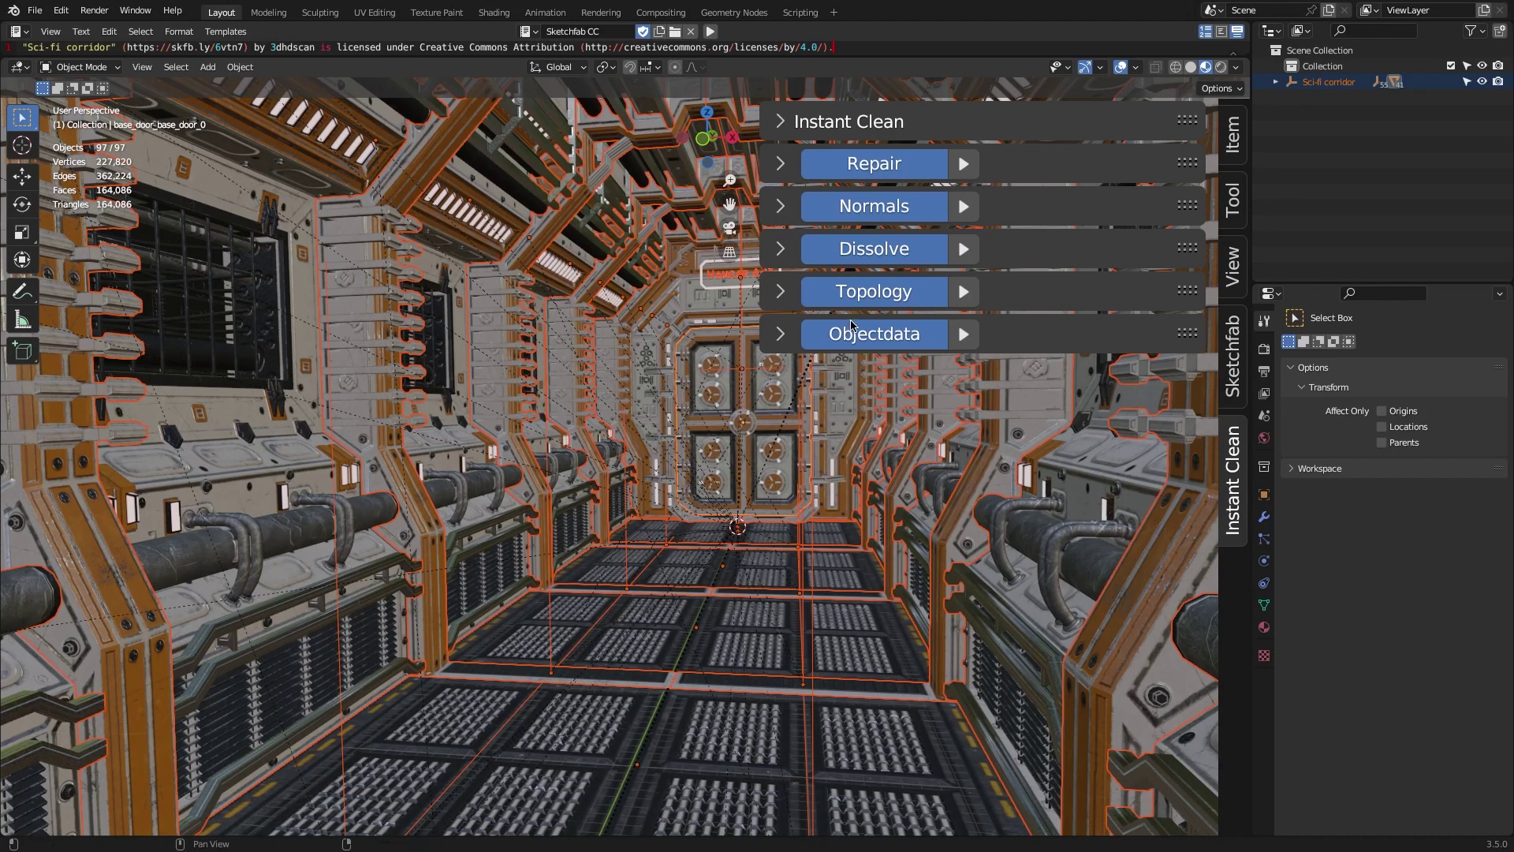
- Exclude the Normals and Dissolve modules and Repair's Loose option from the cleaning, and expand the main Instant Clean section
click(783, 334)
click(781, 334)
click(779, 293)
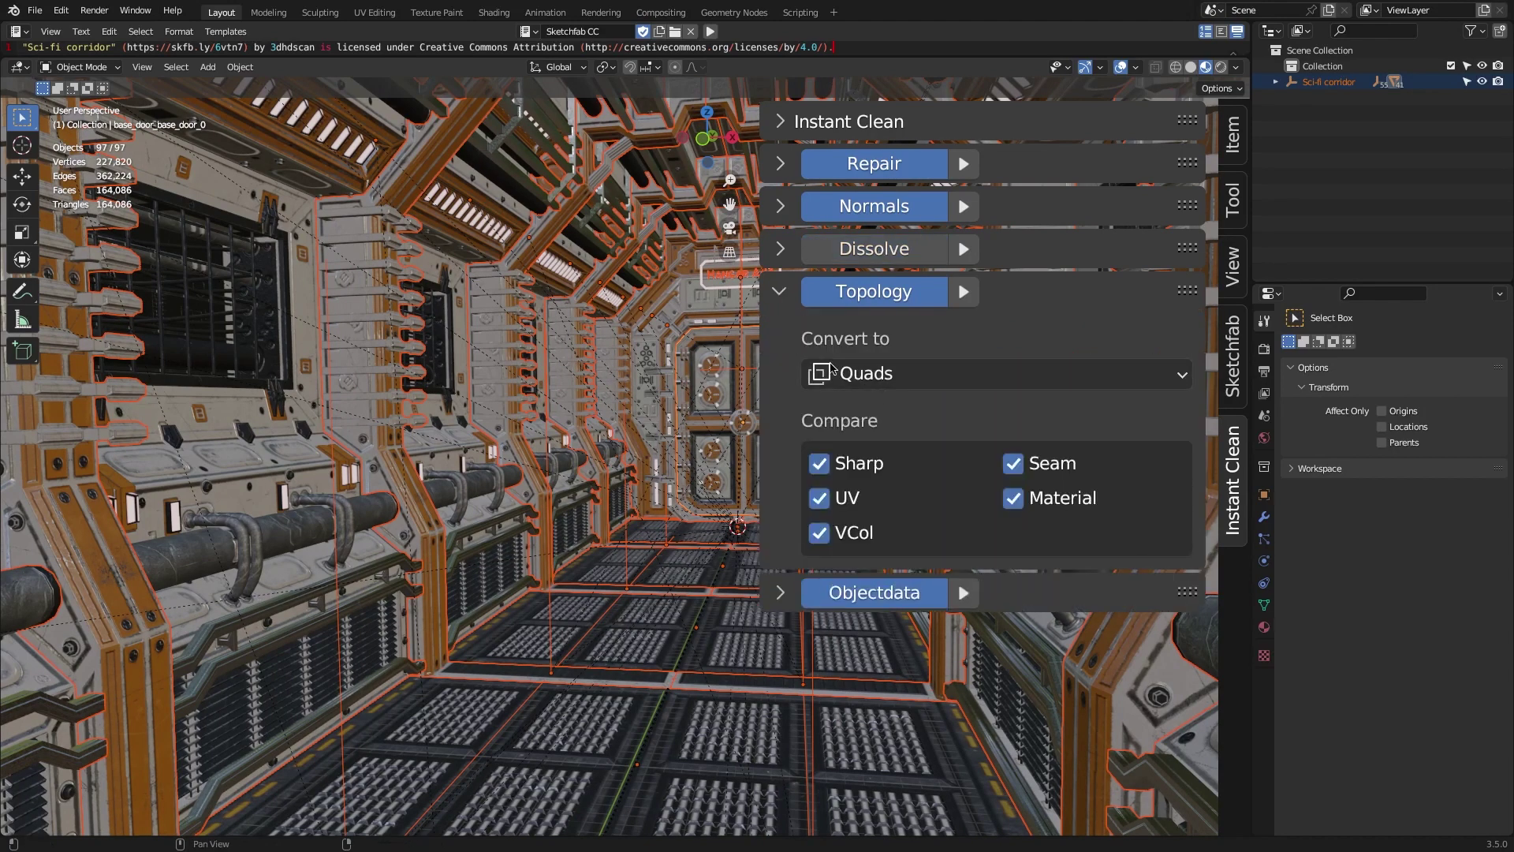
click(779, 291)
click(780, 206)
click(781, 206)
click(780, 163)
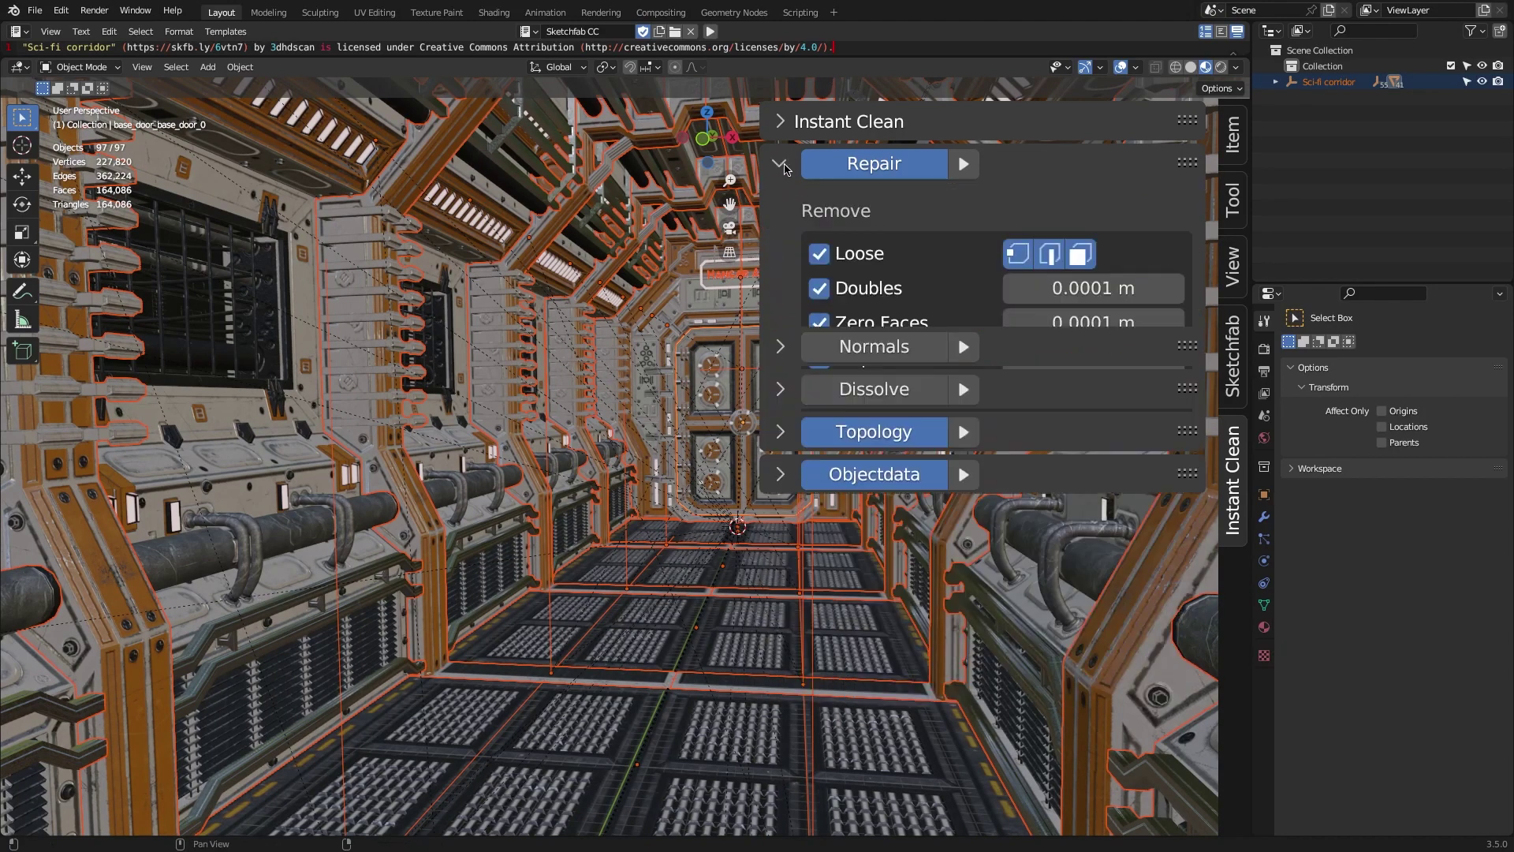
click(819, 254)
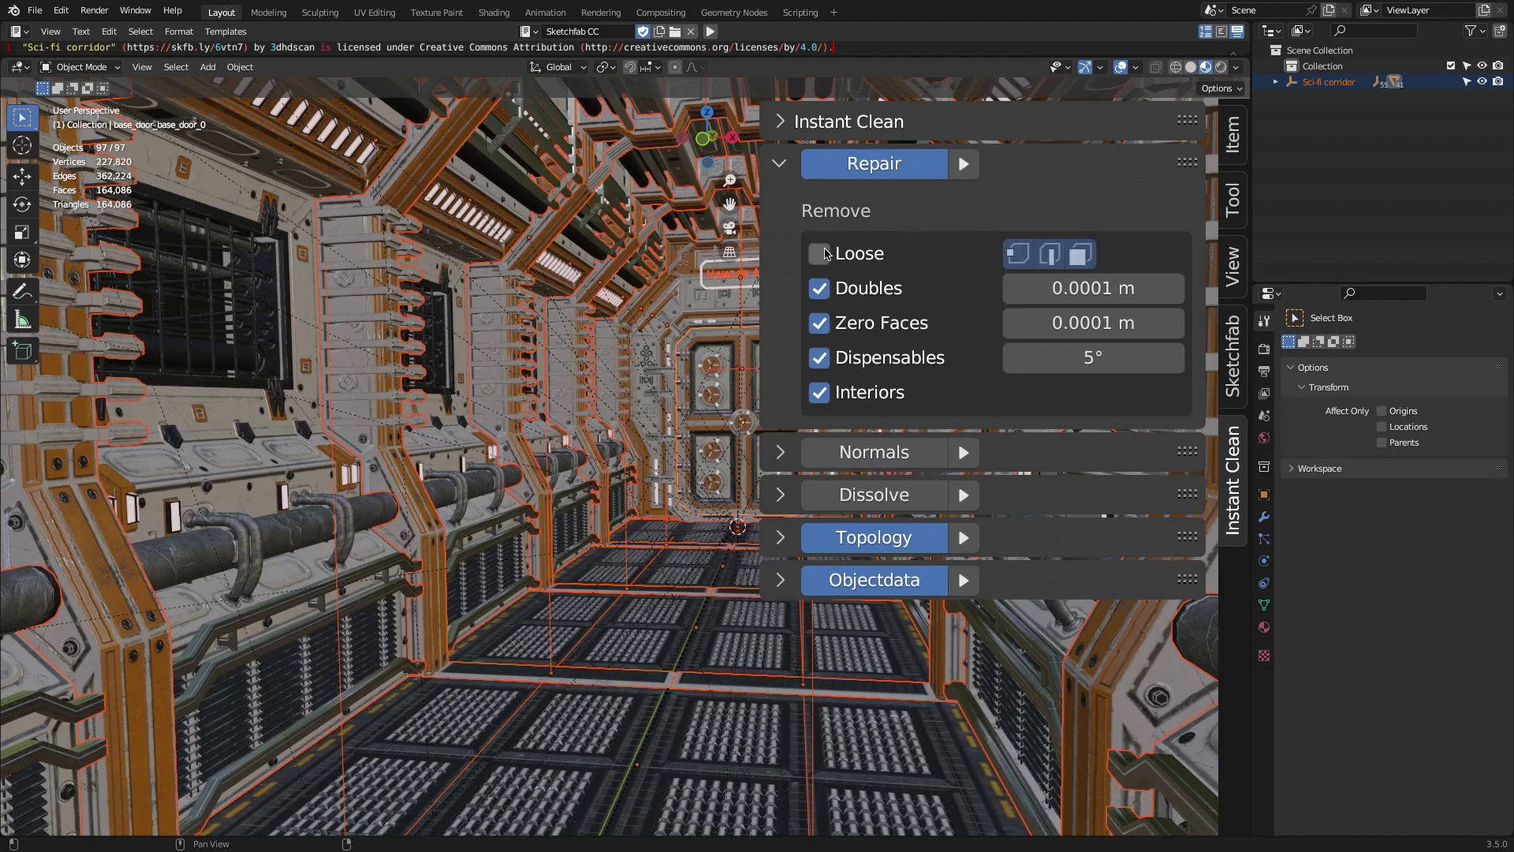
click(781, 164)
click(836, 122)
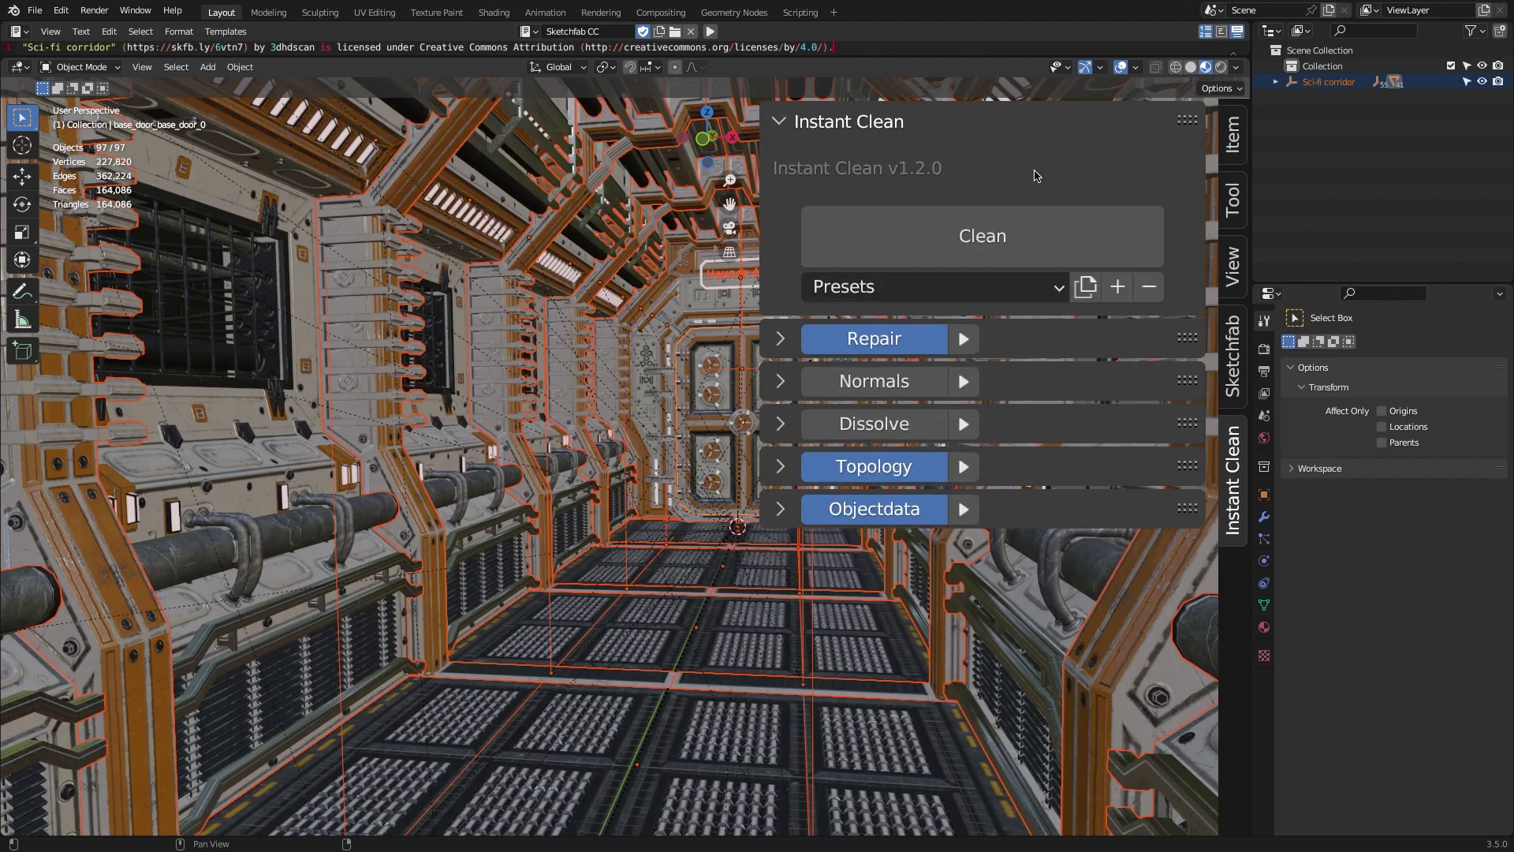
- Show the corridor's wireframe and clean all selected objects with the enabled modules
key(shift+z)
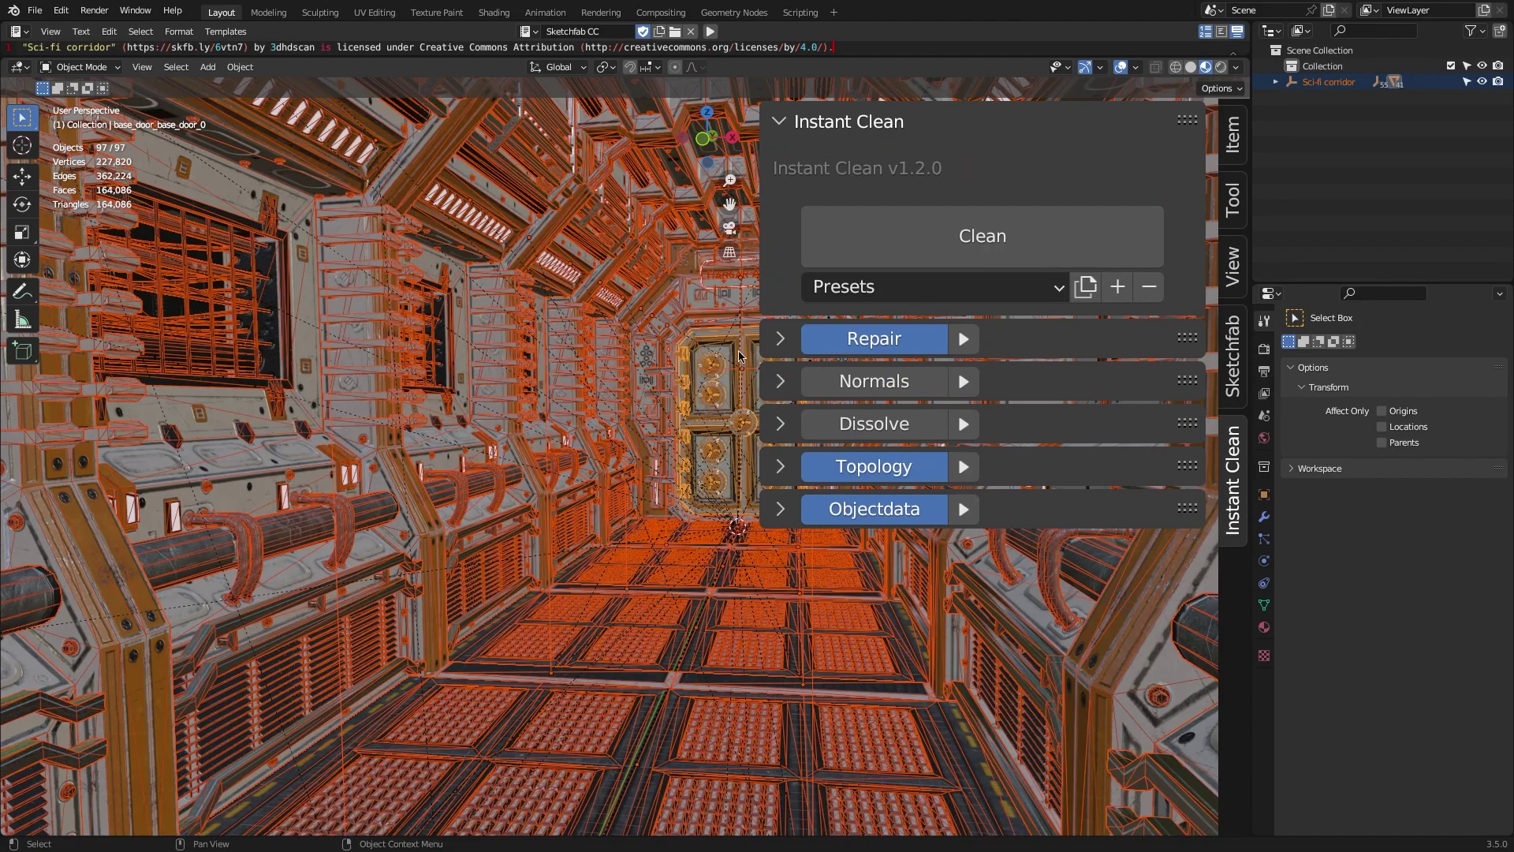
click(1010, 243)
click(1264, 543)
click(1266, 321)
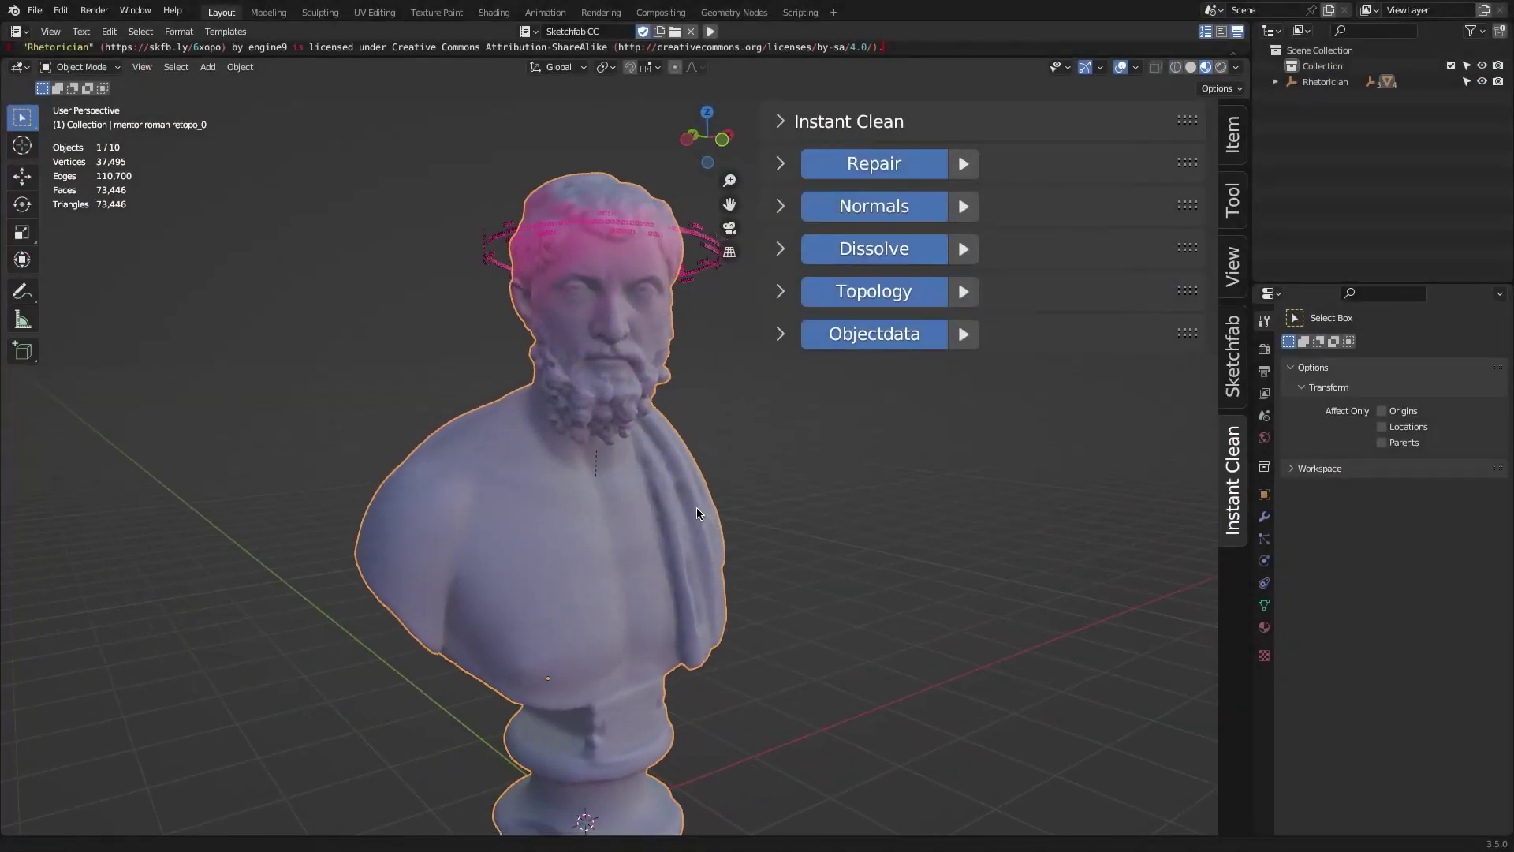
- Convert the Roman bust's topology to quads with its wireframe shown, and expand the Dissolve settings
click(661, 493)
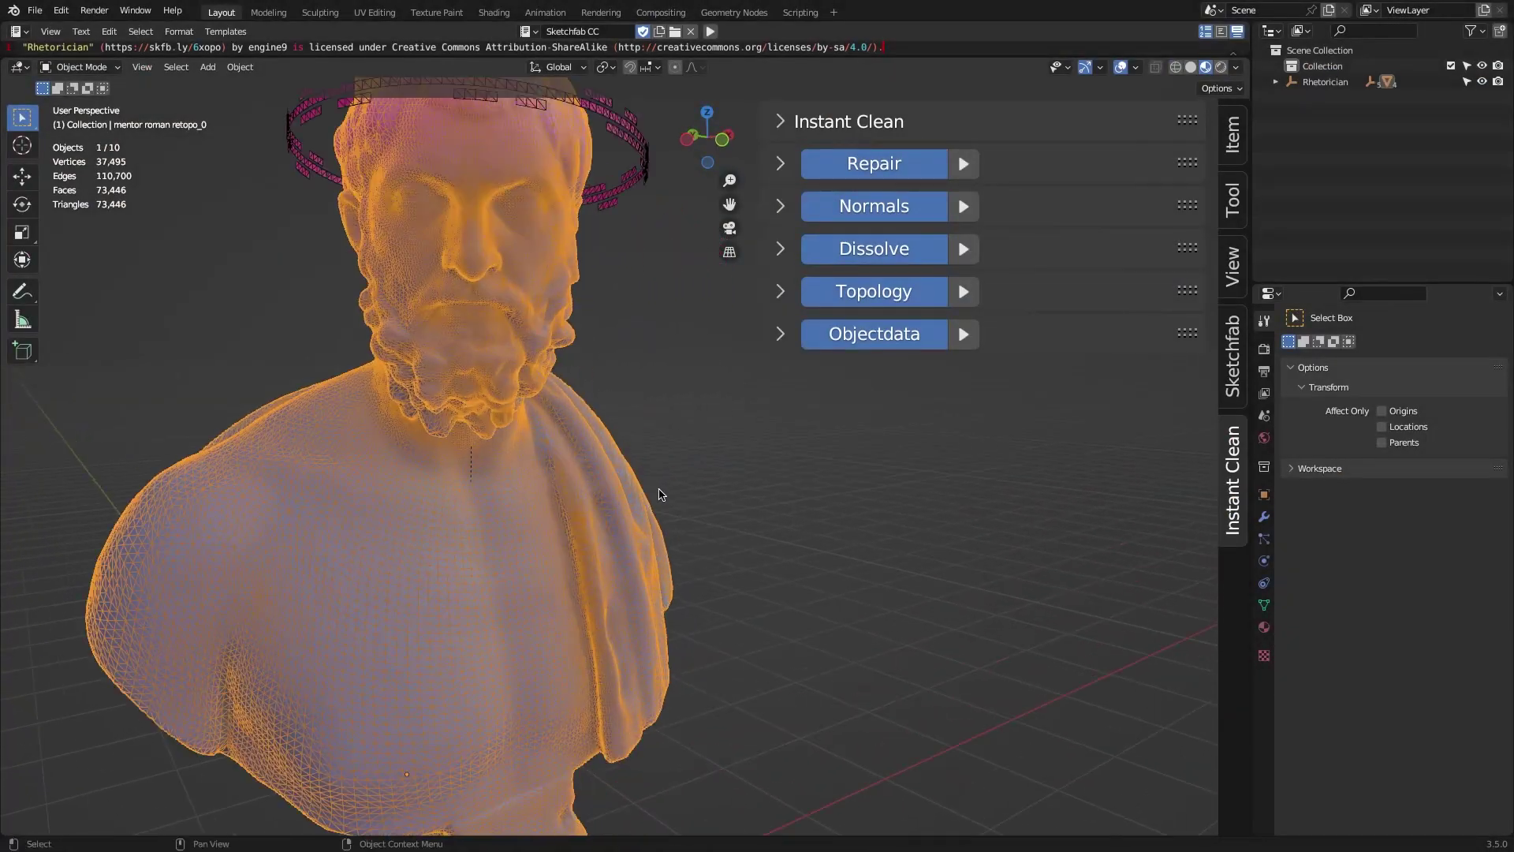
shift+middle_drag(661, 493, 749, 398)
click(779, 291)
click(962, 291)
shift+middle_drag(643, 182, 660, 418)
click(779, 291)
click(779, 248)
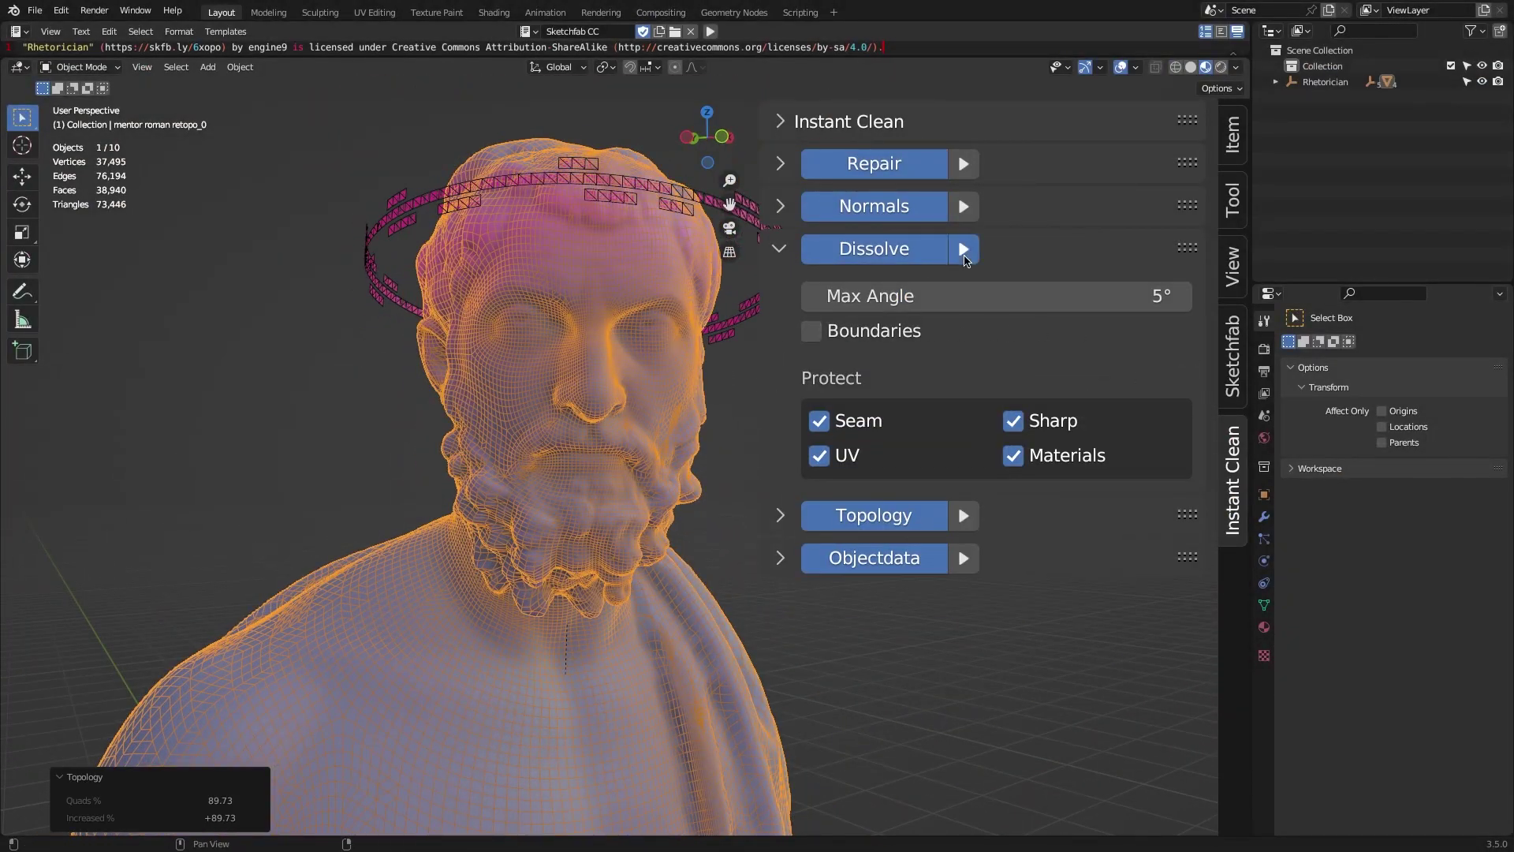
- Try dissolving the bust at max angles of 5° and 10°, undoing each attempt
click(963, 257)
key(ctrl+z)
click(958, 297)
text(10)
click(966, 254)
key(ctrl+z)
- Try dissolving the bust at max angles of 1° and 45°, and undo the 45° dissolve
click(961, 296)
text(1)
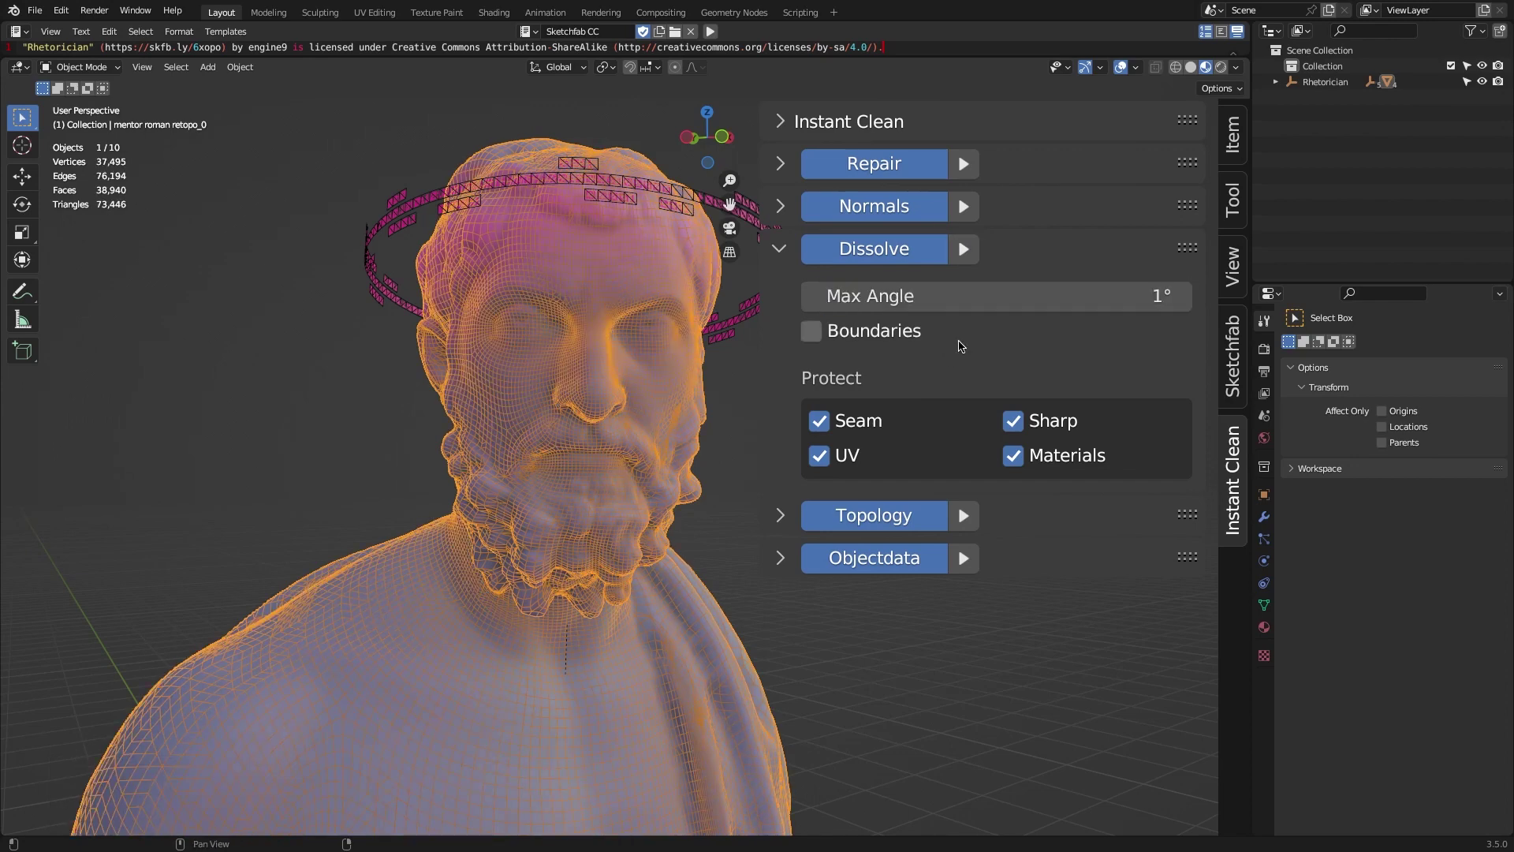
click(964, 249)
click(958, 297)
text(45)
key(Return)
click(963, 248)
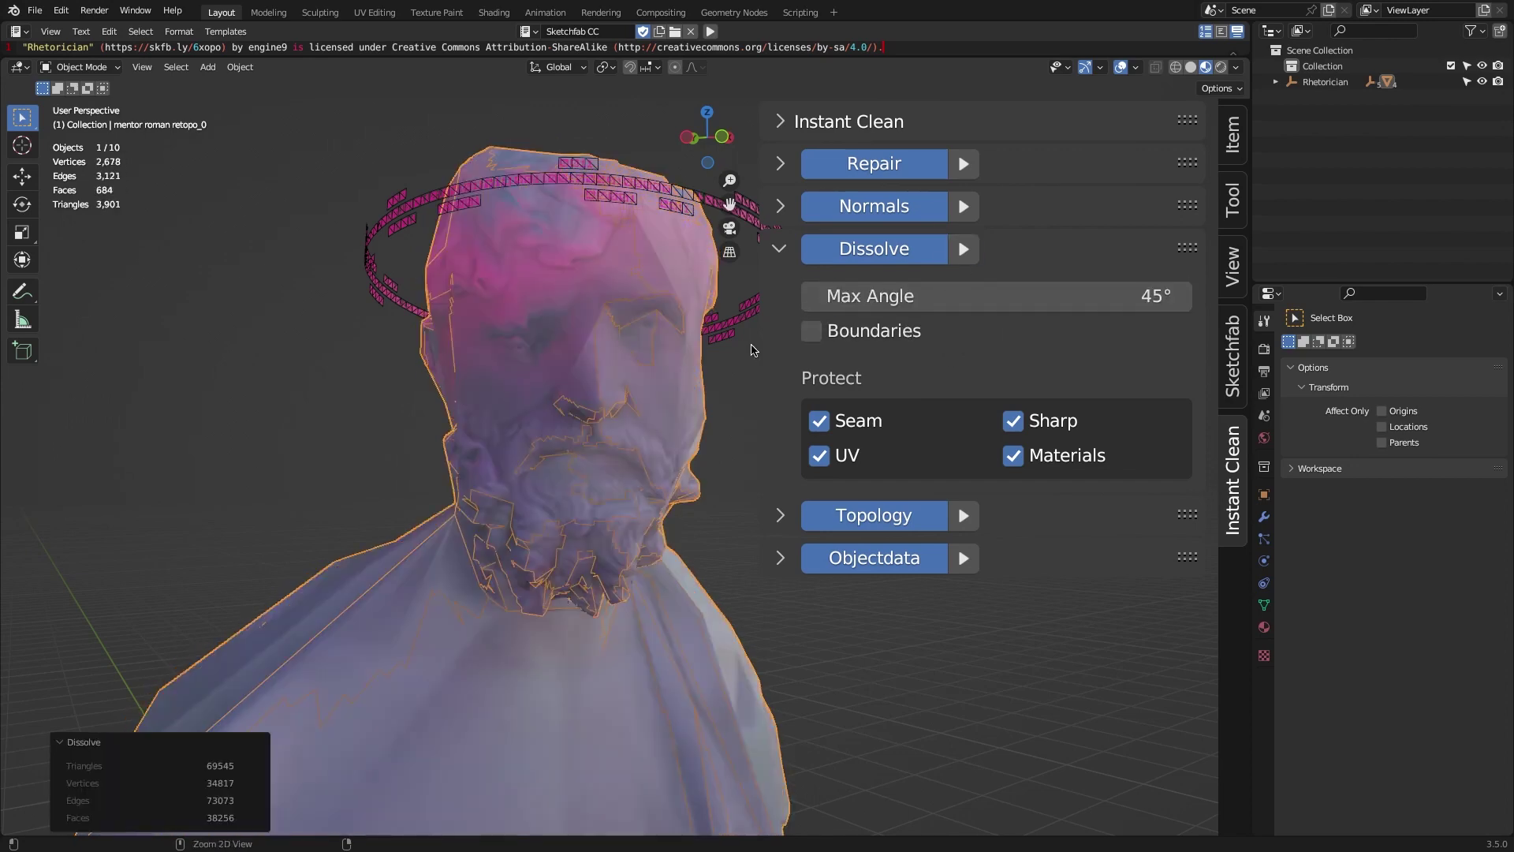
key(ctrl+z)
- Set the dissolve max angle to 5°, undo a trial with Boundaries enabled, and dissolve the bust with Boundaries disabled
click(937, 299)
text(5)
click(897, 332)
click(962, 248)
key(ctrl+z)
click(892, 340)
click(963, 249)
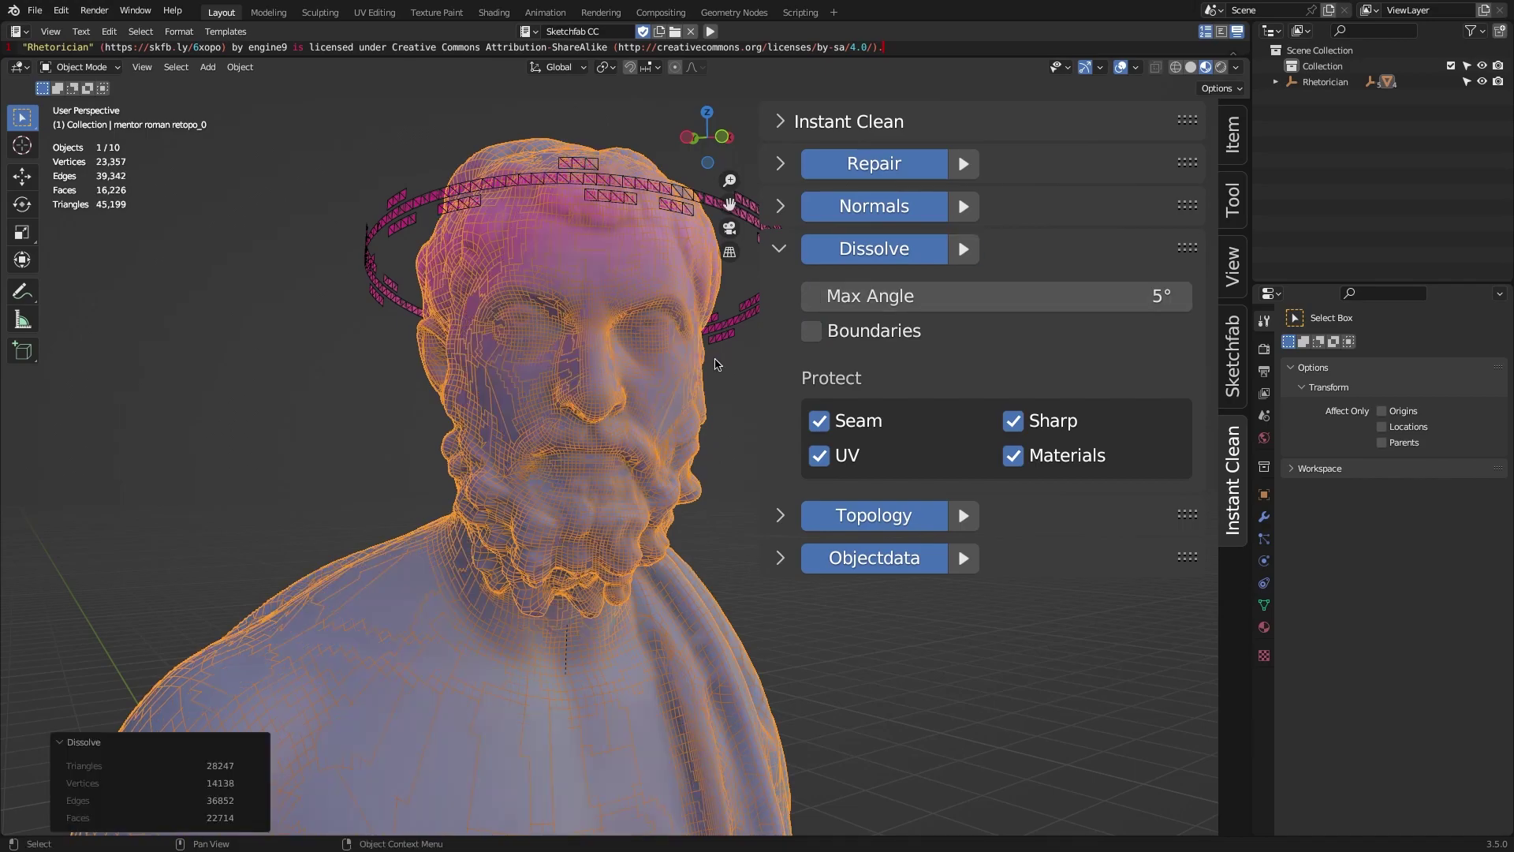
scroll(716, 364, down, 4)
middle_drag(716, 363, 757, 363)
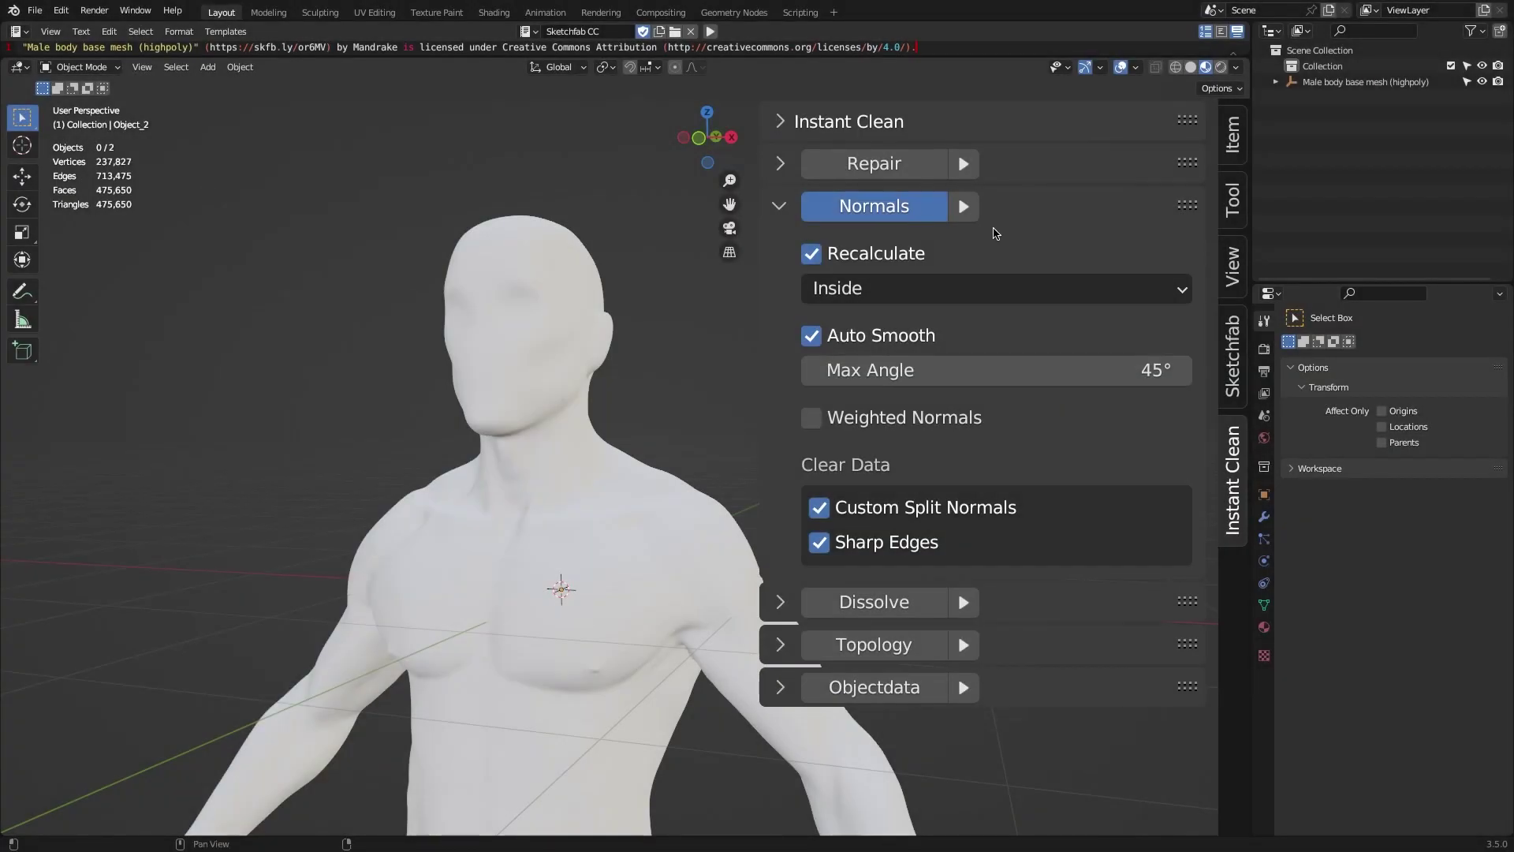
- Set the Normals recalculation direction to Outside and run the Normals module on the male body mesh
click(946, 289)
click(836, 325)
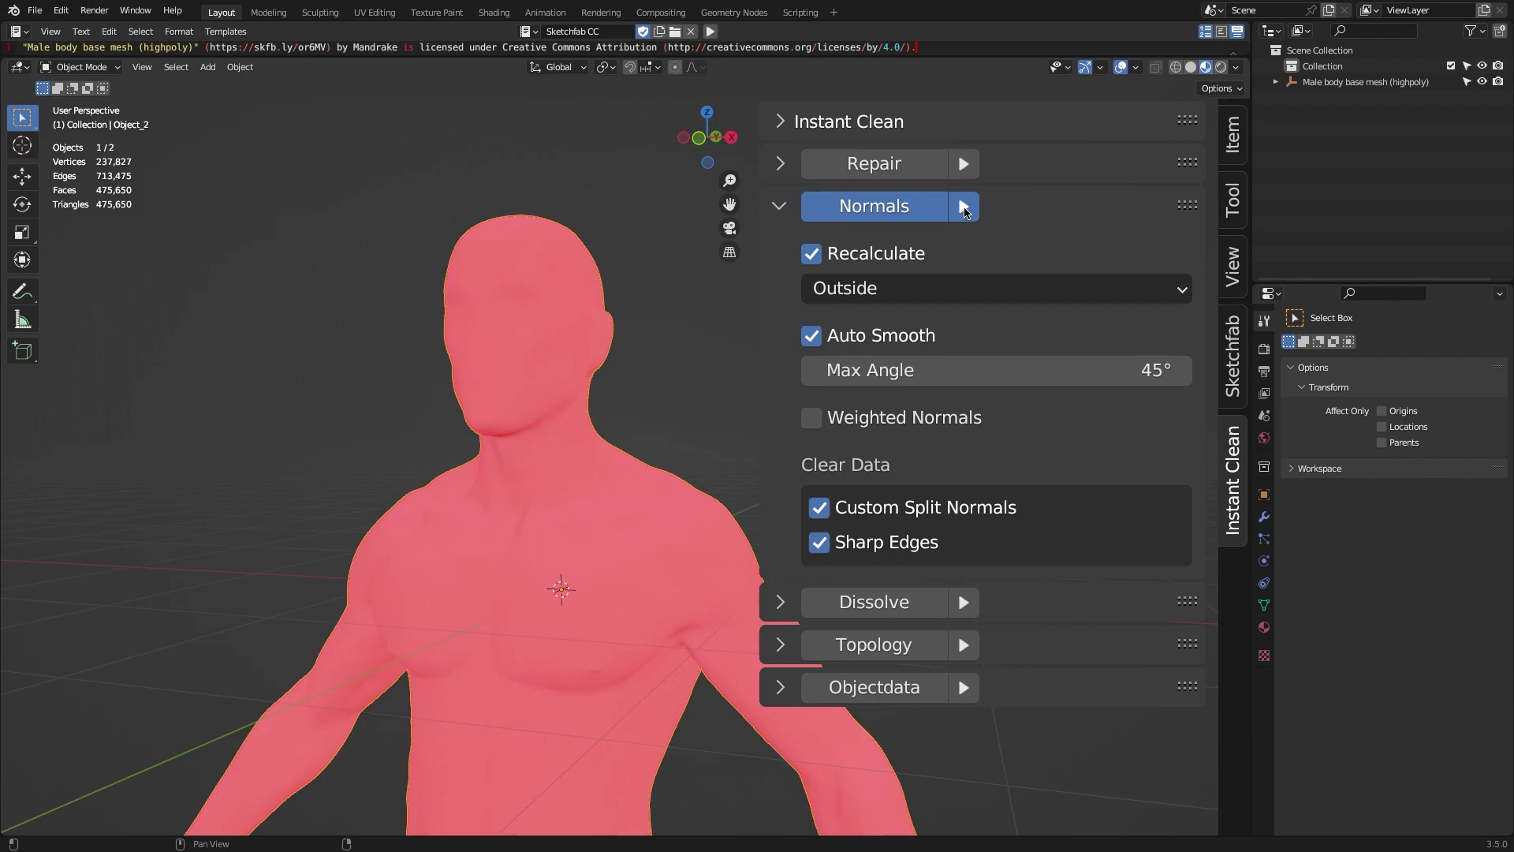
click(964, 207)
shift+middle_drag(721, 361, 728, 353)
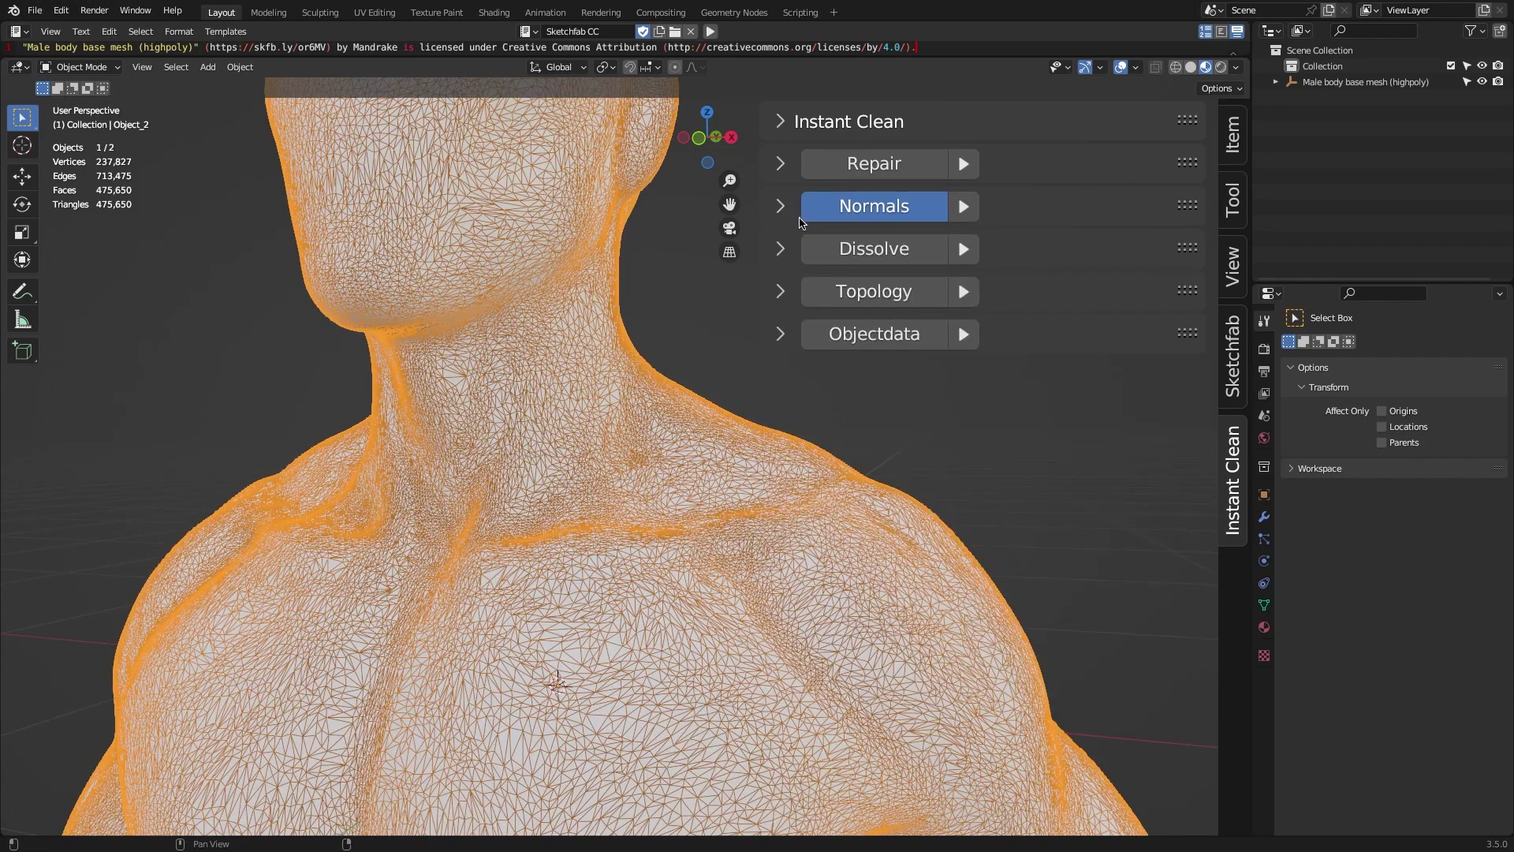
- Try dissolving the male body mesh at max angles of 5° and 10°, undoing each attempt
click(873, 248)
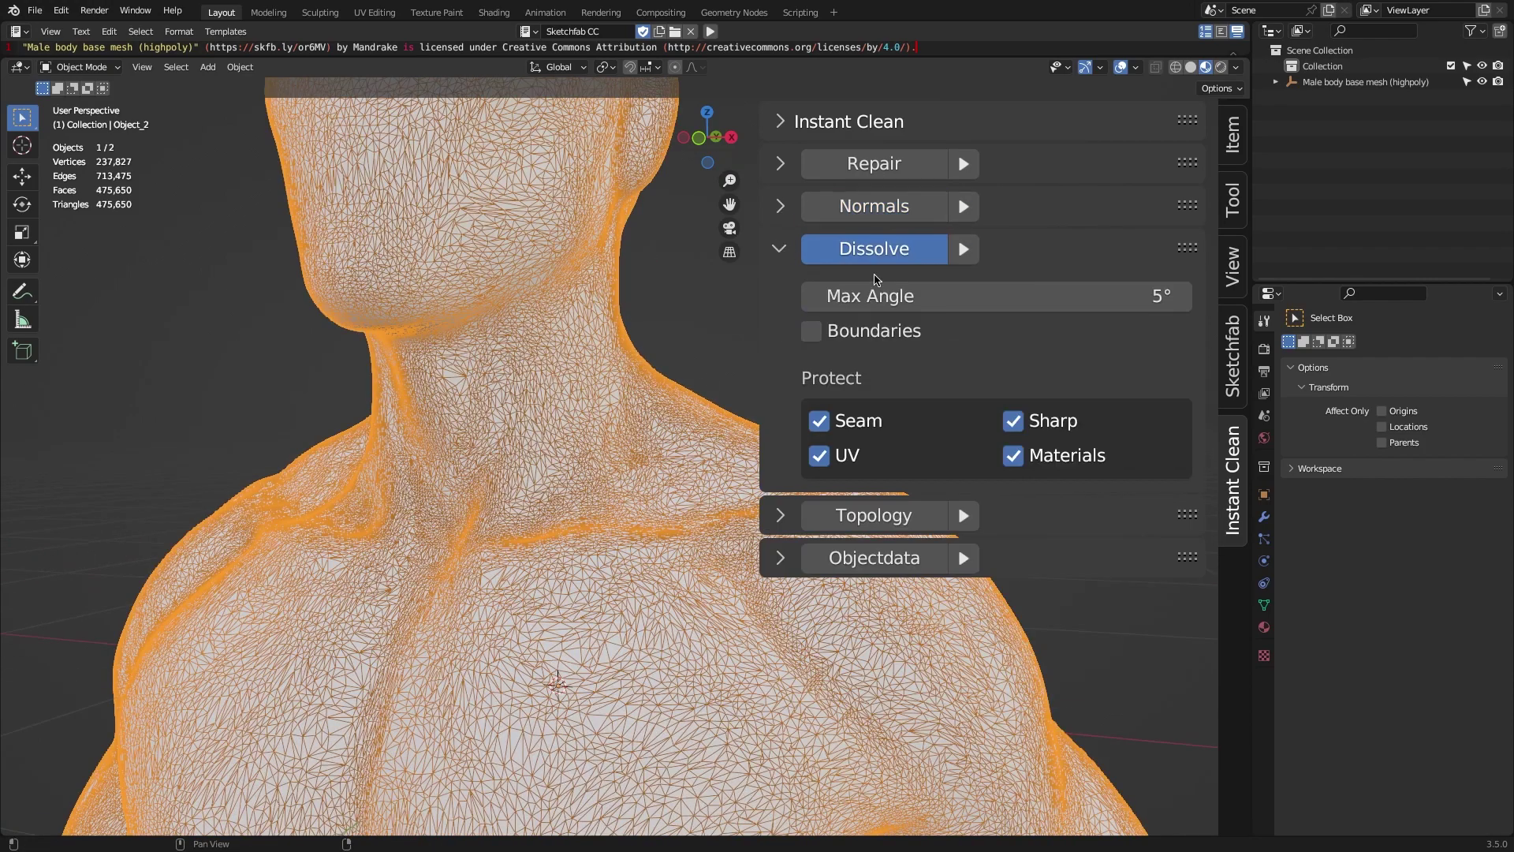
click(963, 249)
key(ctrl+z)
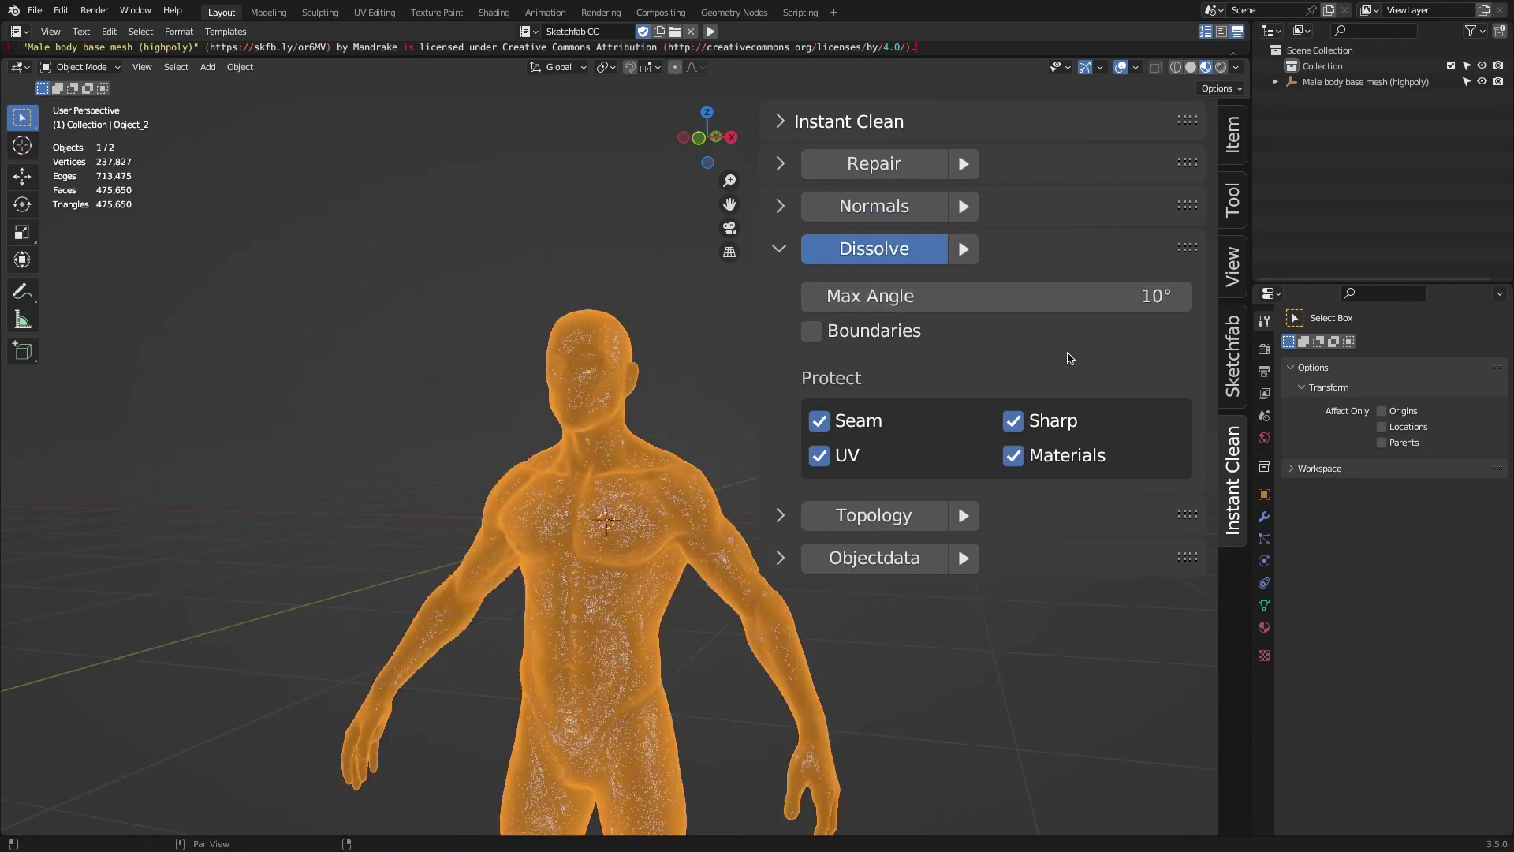
click(963, 248)
key(ctrl+z)
- Try dissolving the male body mesh at a max angle of 45°, undo it and deselect the mesh
click(1017, 294)
text(45)
key(Return)
click(964, 249)
middle_drag(702, 424, 710, 439)
key(ctrl+z)
click(710, 439)
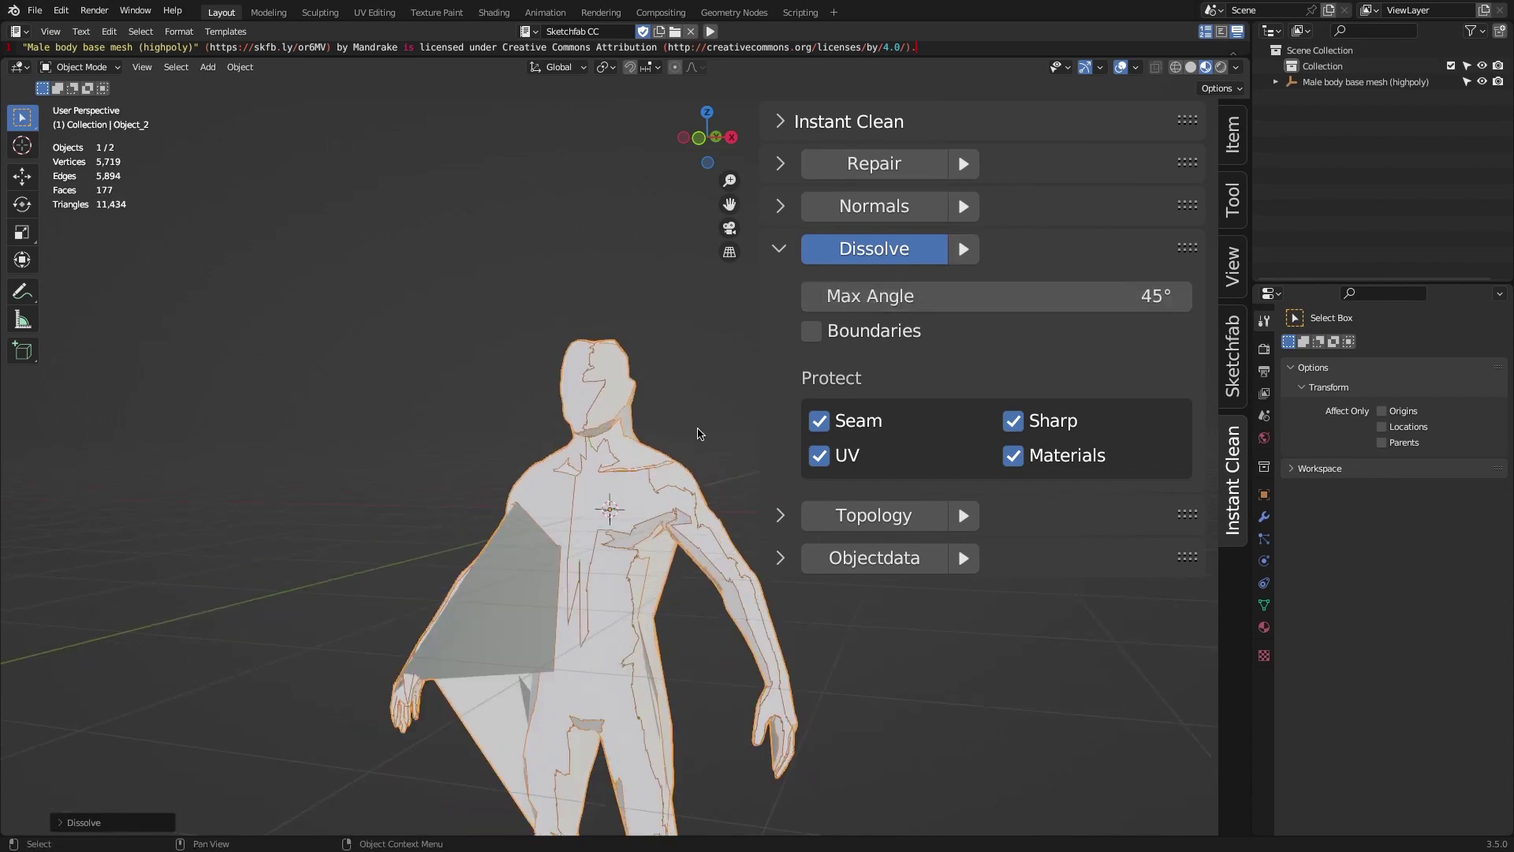
- Set the Dissolve max angle to 5°, toggle Boundaries on and back off, and collapse the Dissolve settings
click(981, 331)
click(992, 305)
text(5)
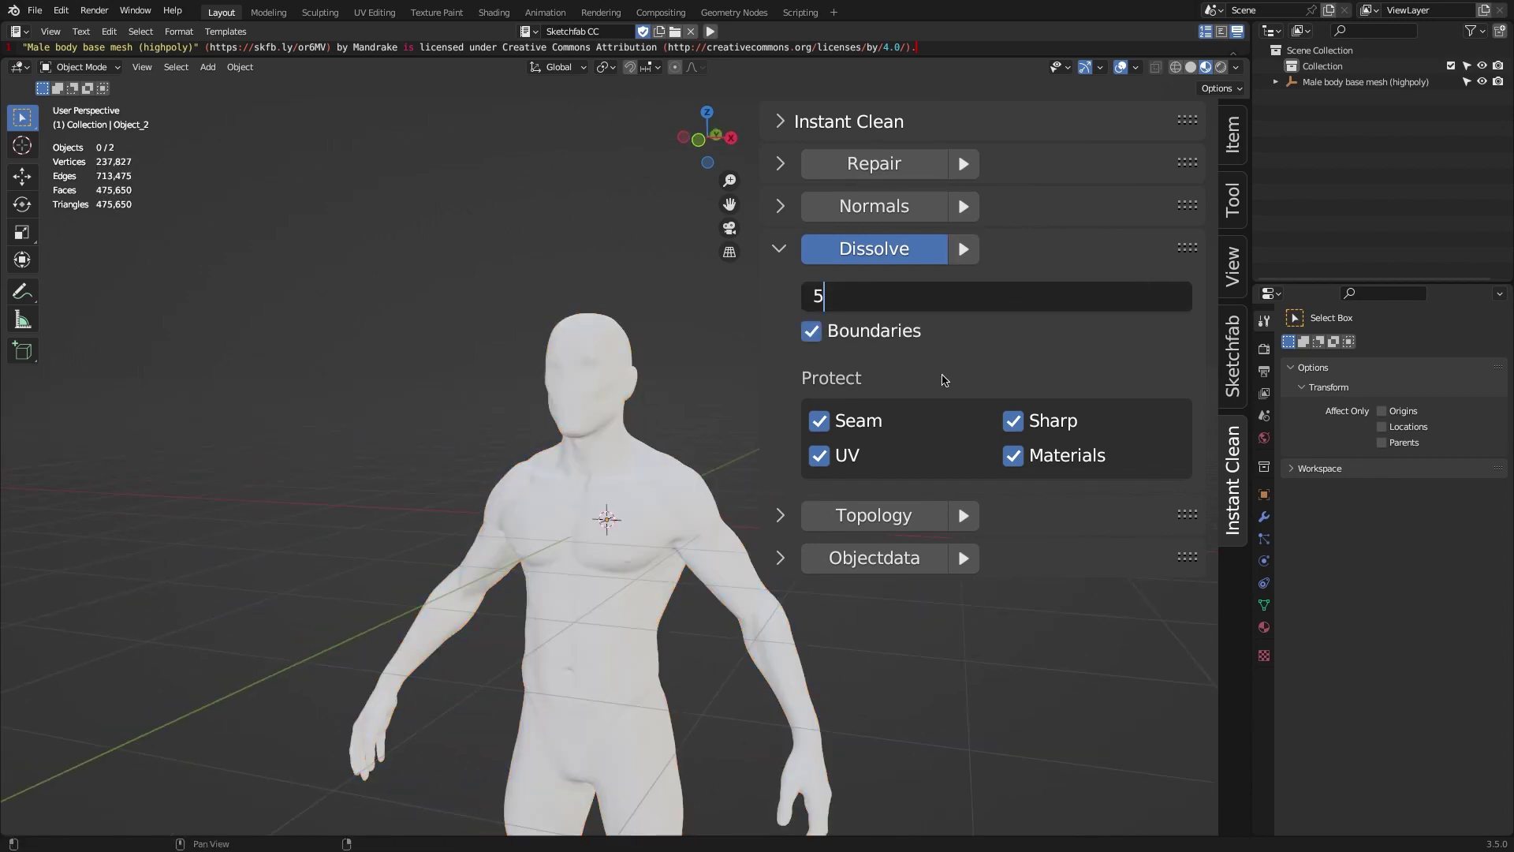
key(Return)
click(883, 331)
click(780, 249)
- Activate the Objectdata module to clear only empty vertex groups, and activate the Normals module alongside Dissolve
click(779, 334)
click(874, 334)
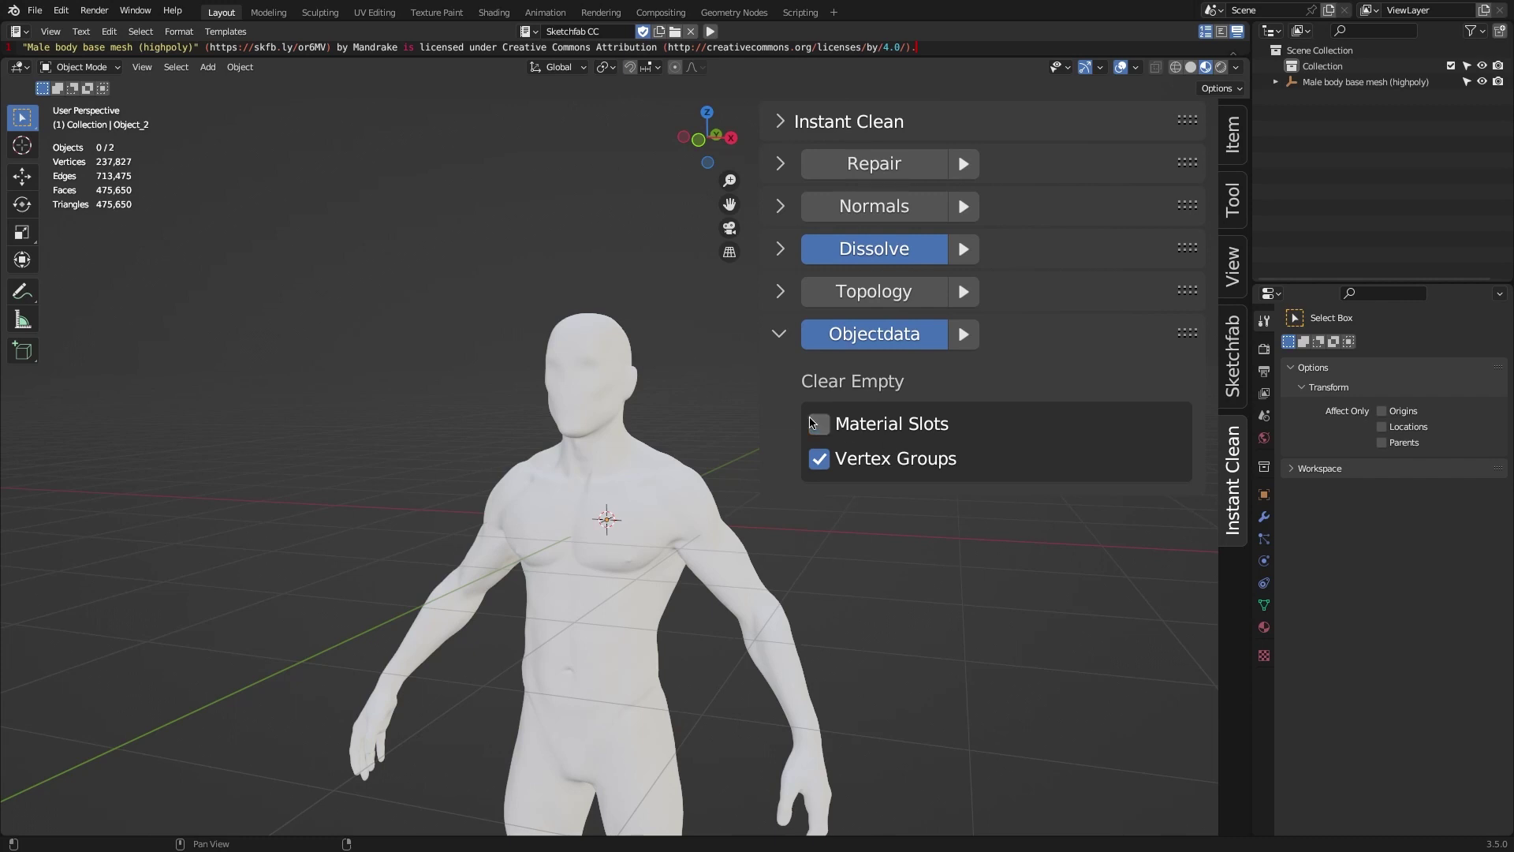
click(787, 295)
click(788, 295)
click(788, 210)
click(938, 217)
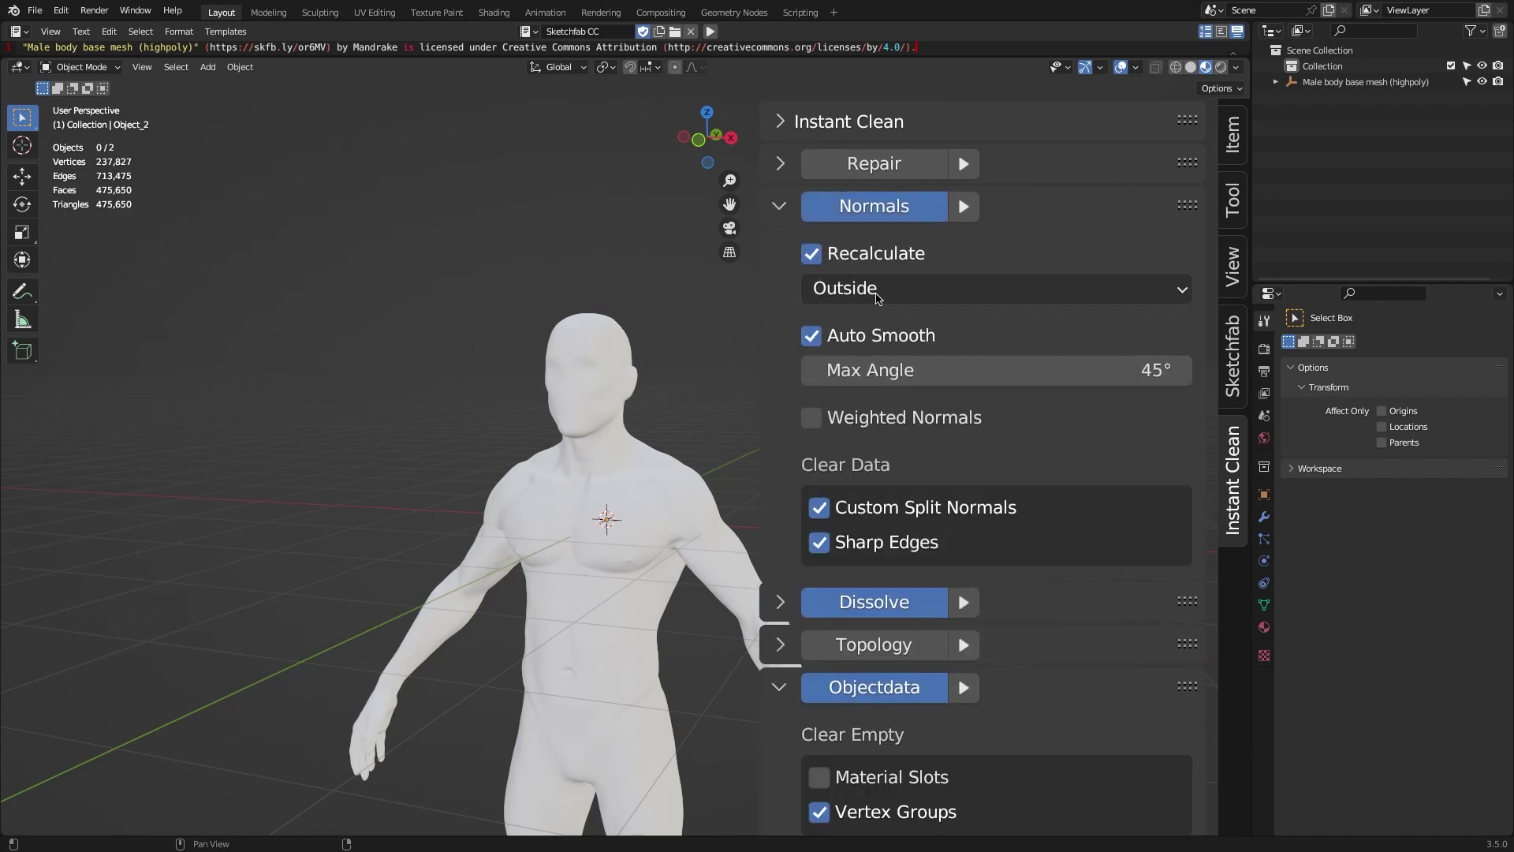
- Activate the Repair module and disable its Loose, Zero Faces, Dispensables and Interiors removal options
click(780, 206)
click(779, 164)
click(912, 170)
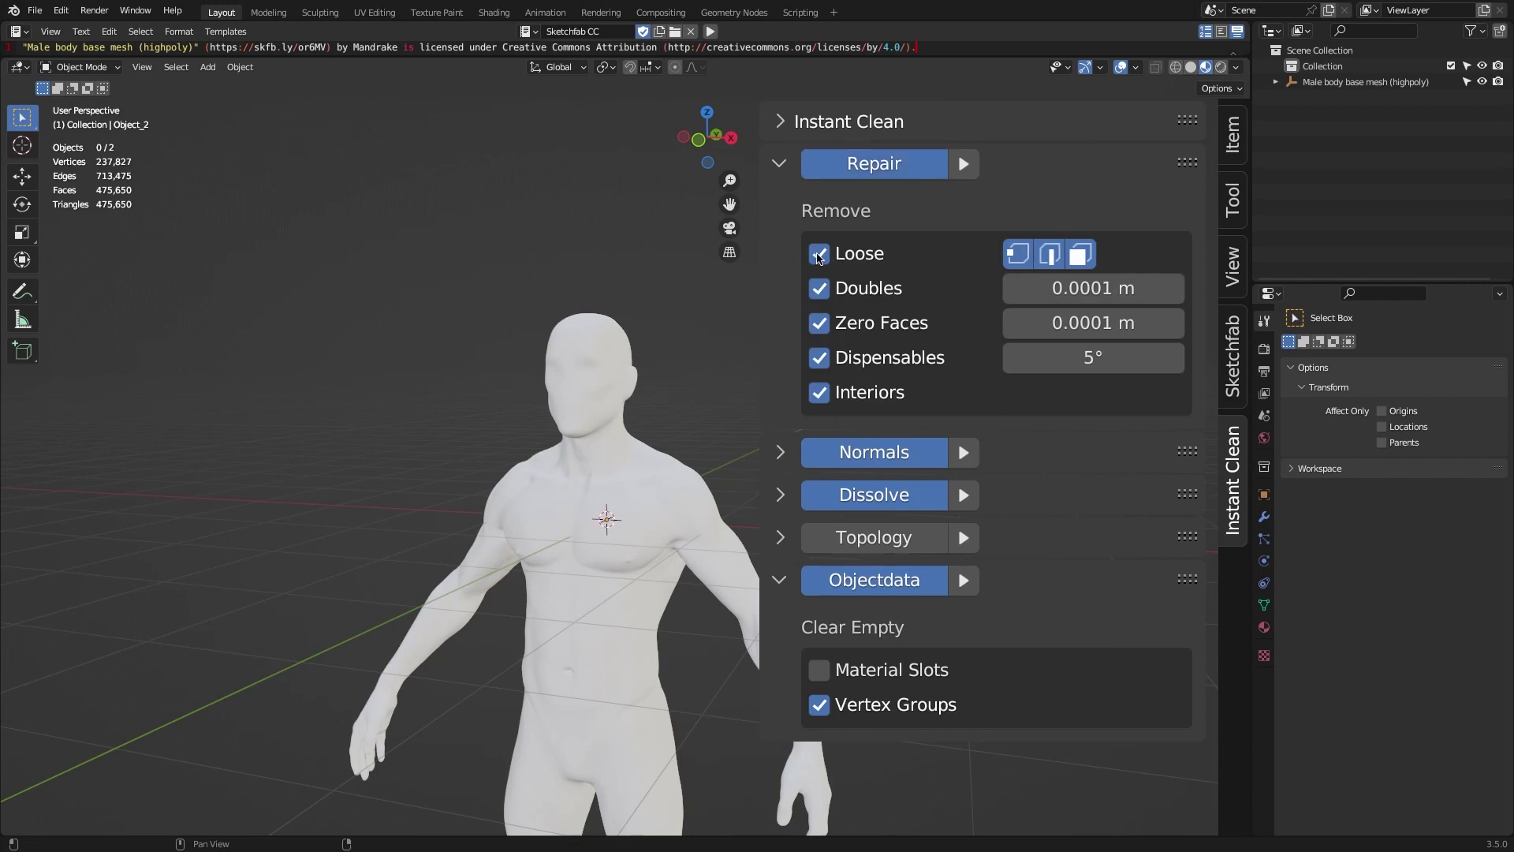
click(819, 256)
drag(818, 323, 818, 392)
- Collapse the module settings and save the current configuration as a preset named Custom
click(779, 163)
click(781, 334)
click(779, 122)
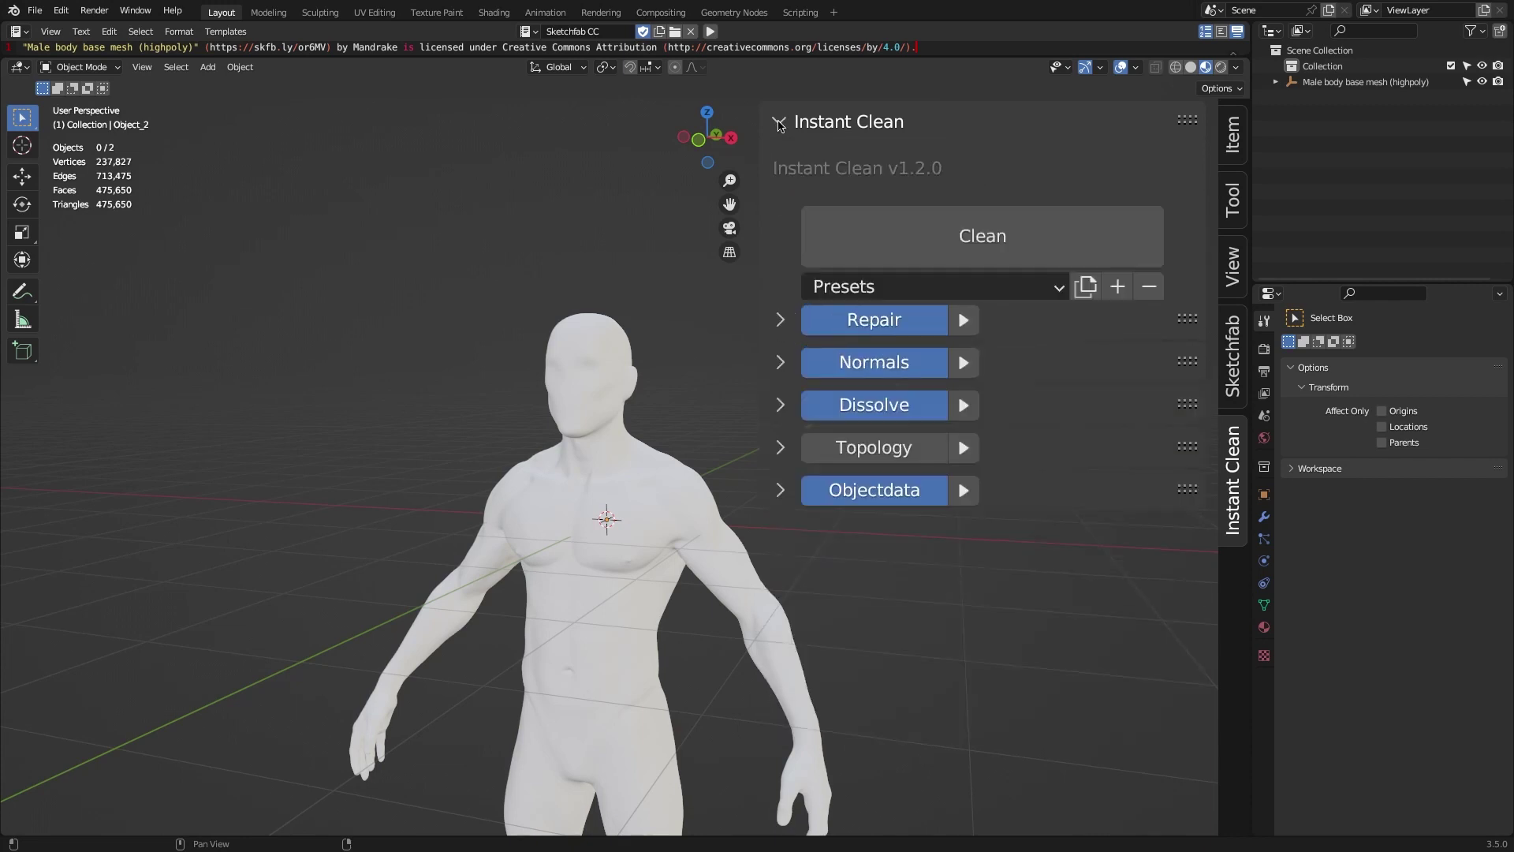
click(1085, 287)
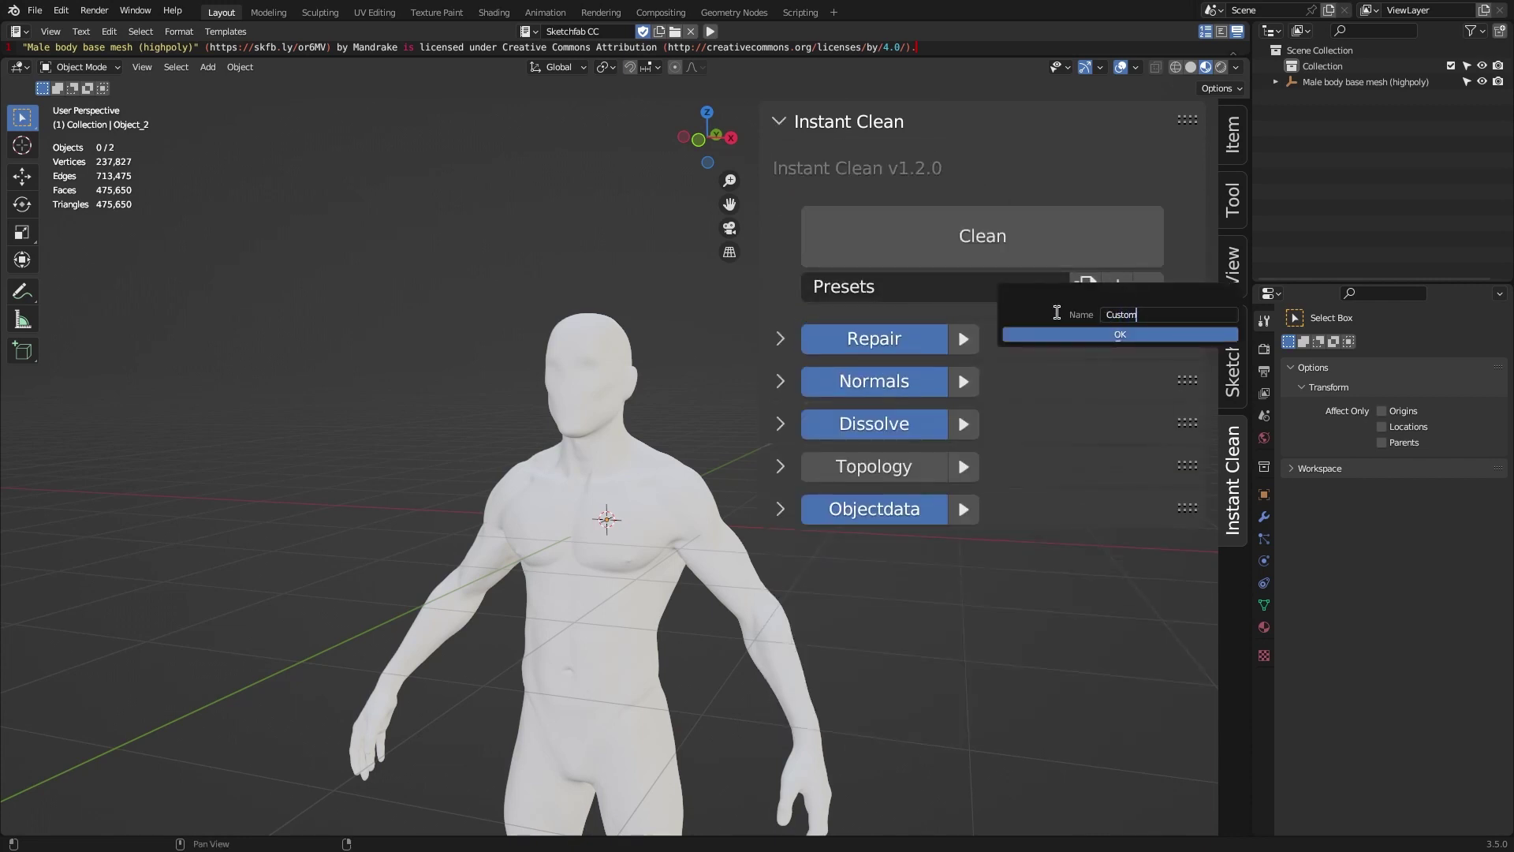
key(Return)
- Switch through the available cleaning presets, including Light
click(990, 287)
click(903, 352)
click(907, 287)
click(914, 385)
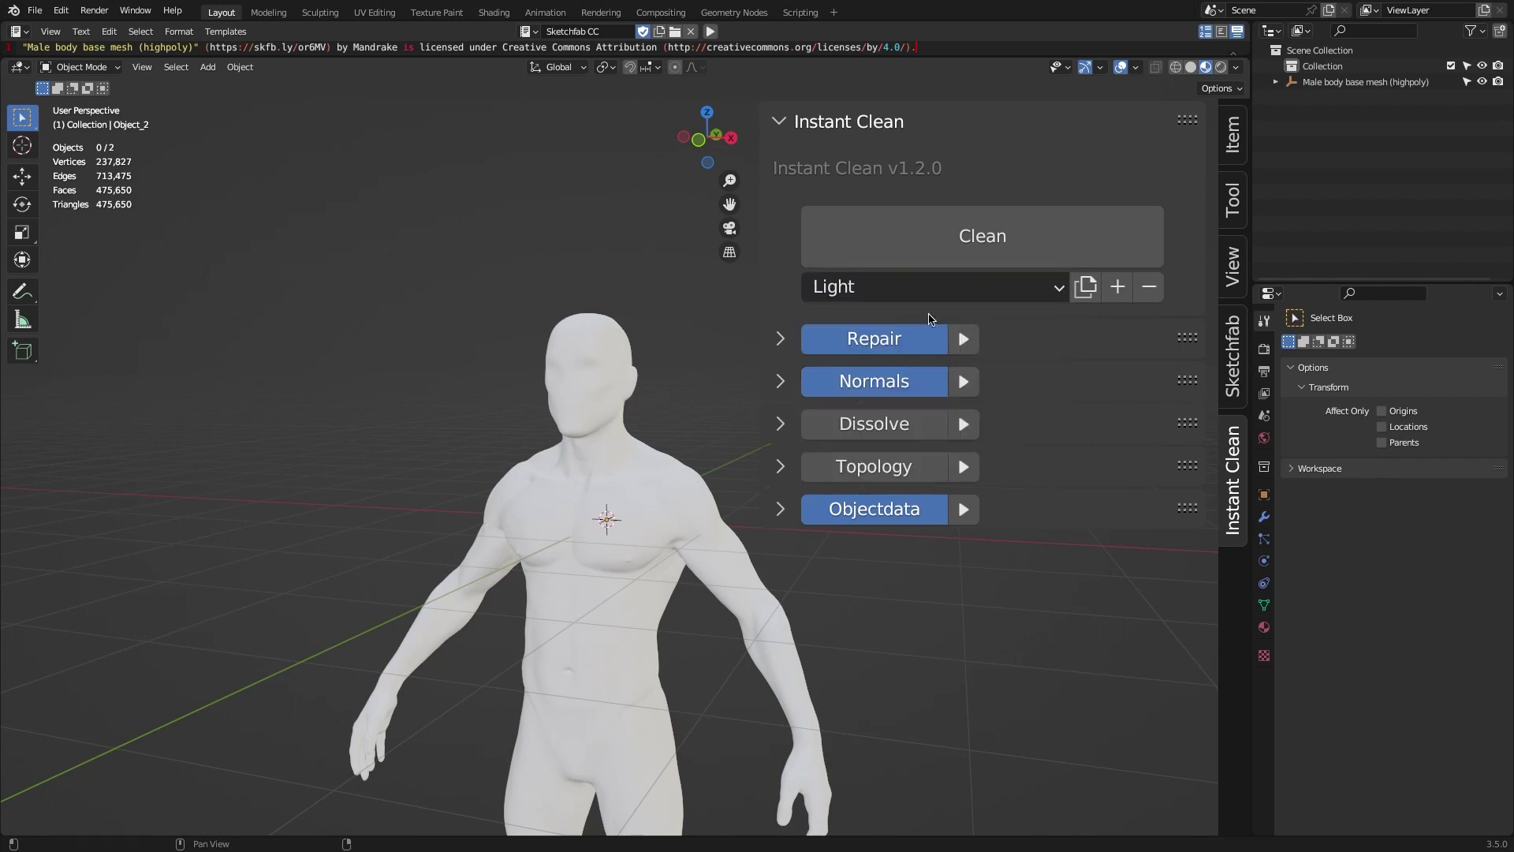
click(931, 286)
click(930, 446)
click(930, 287)
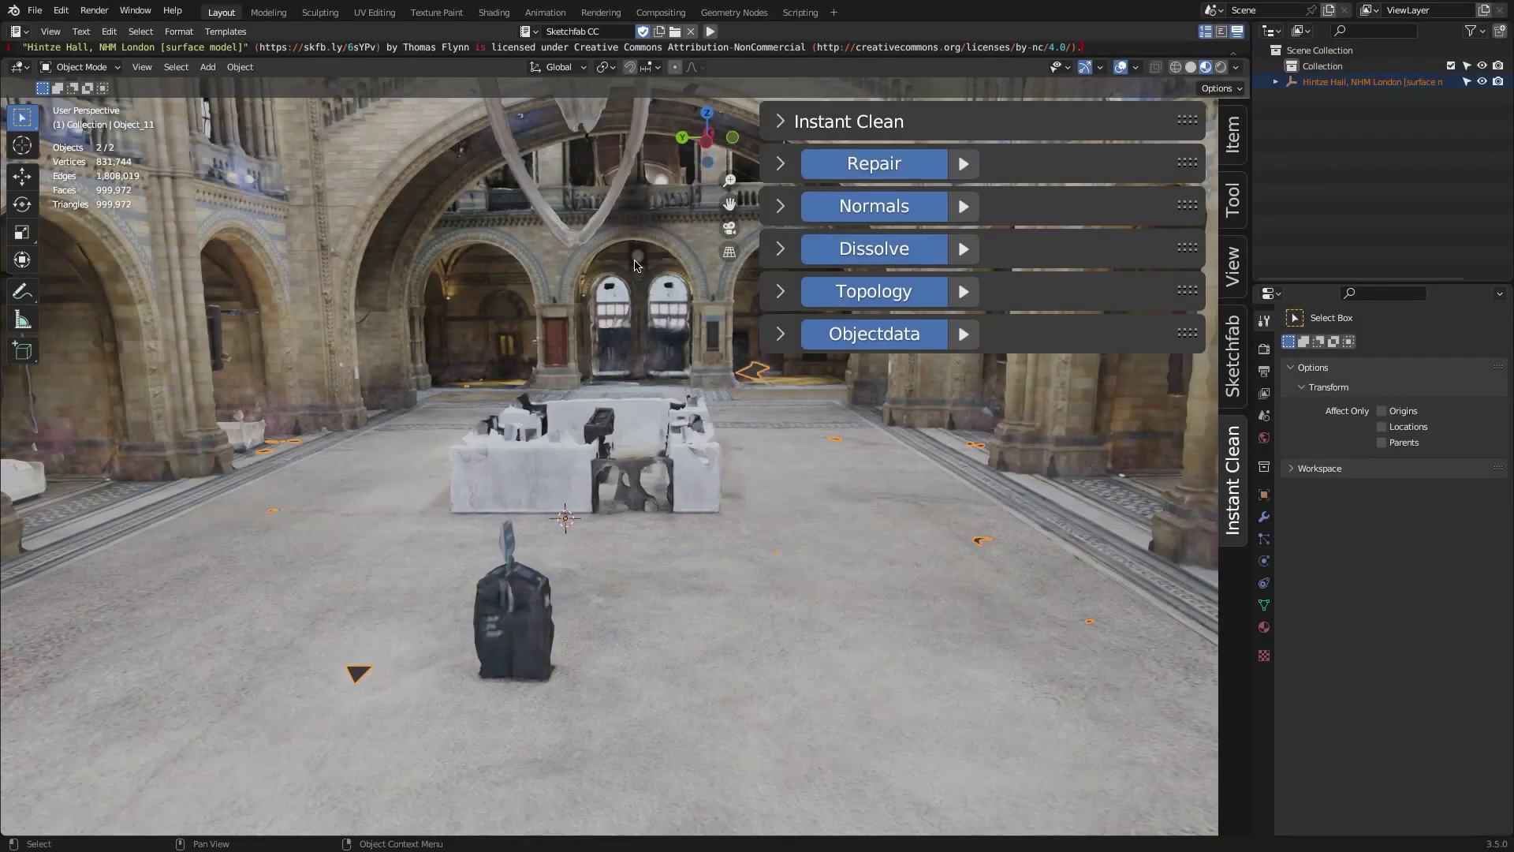
- Run Repair on the Hintze Hall model with all Remove options enabled, and show its wireframe
middle_drag(637, 265, 773, 253)
click(780, 164)
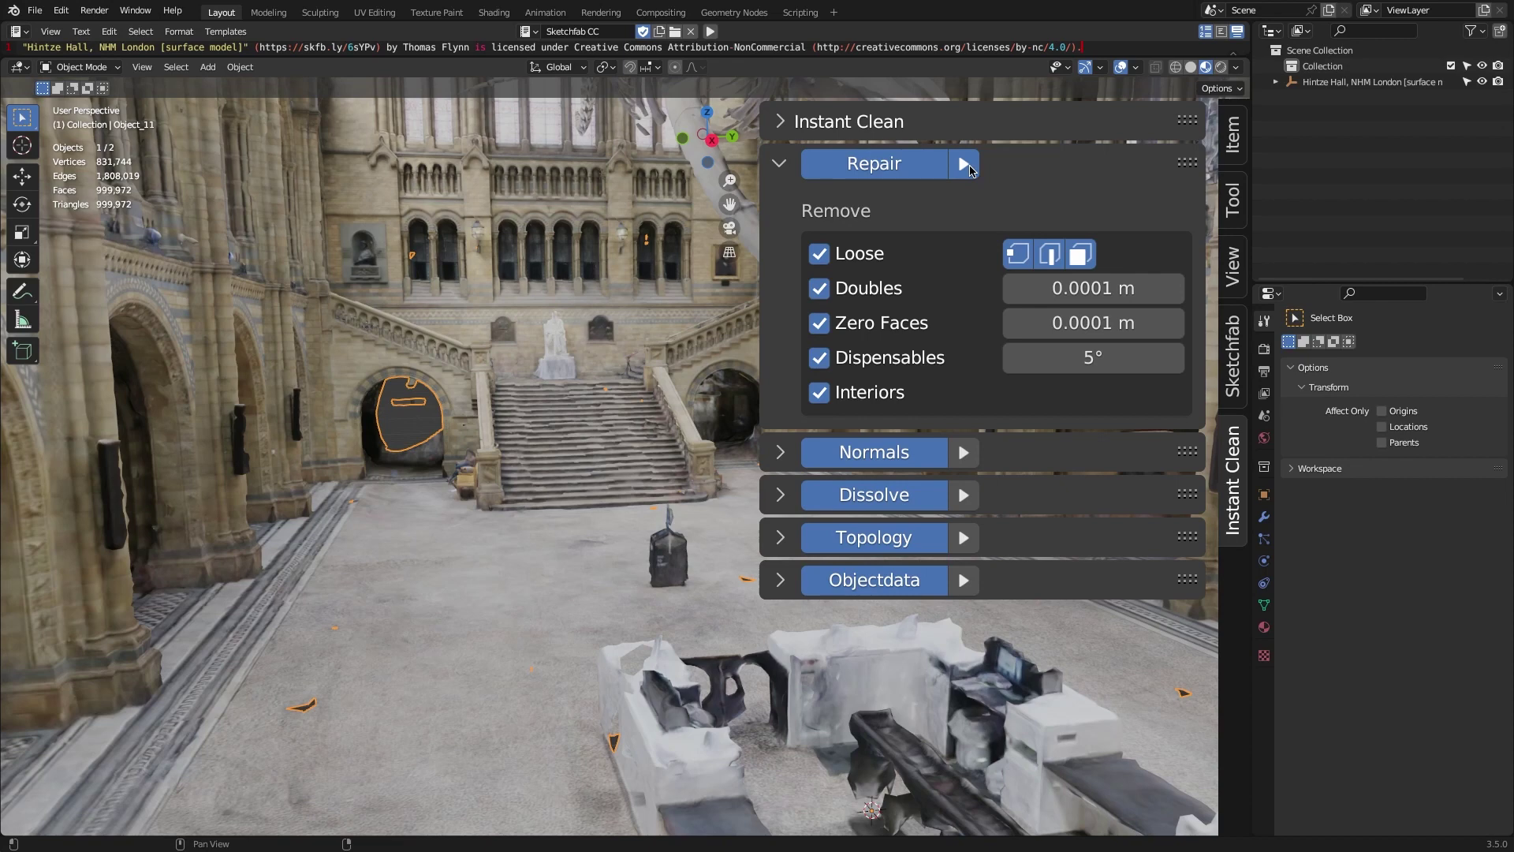
click(963, 164)
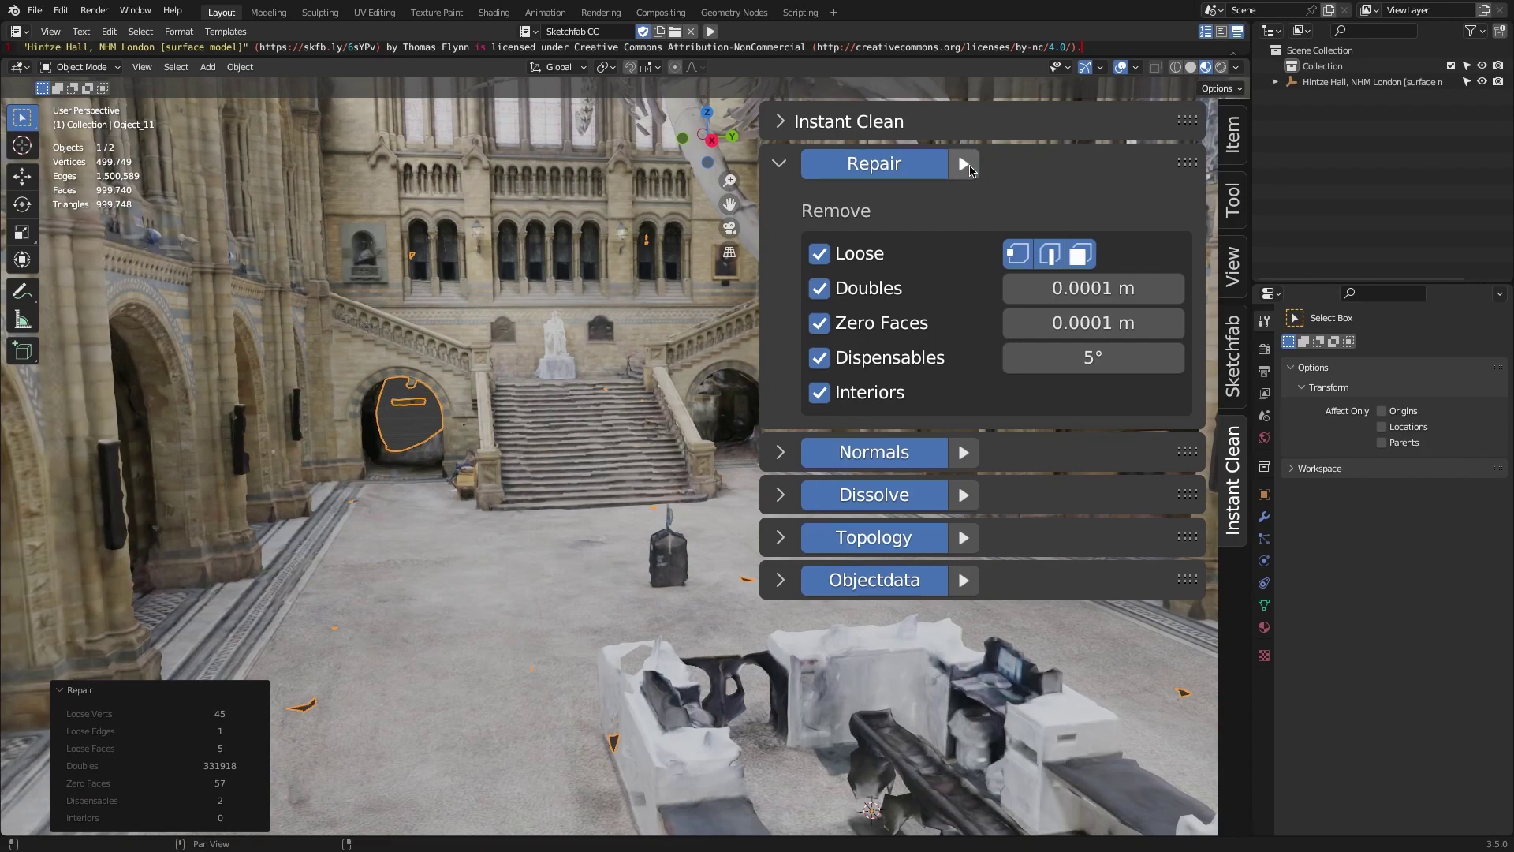
mouse_move(428, 420)
middle_down()
mouse_move(412, 420)
mouse_move(434, 416)
middle_up()
key(shift+z)
scroll(523, 418, up, 5)
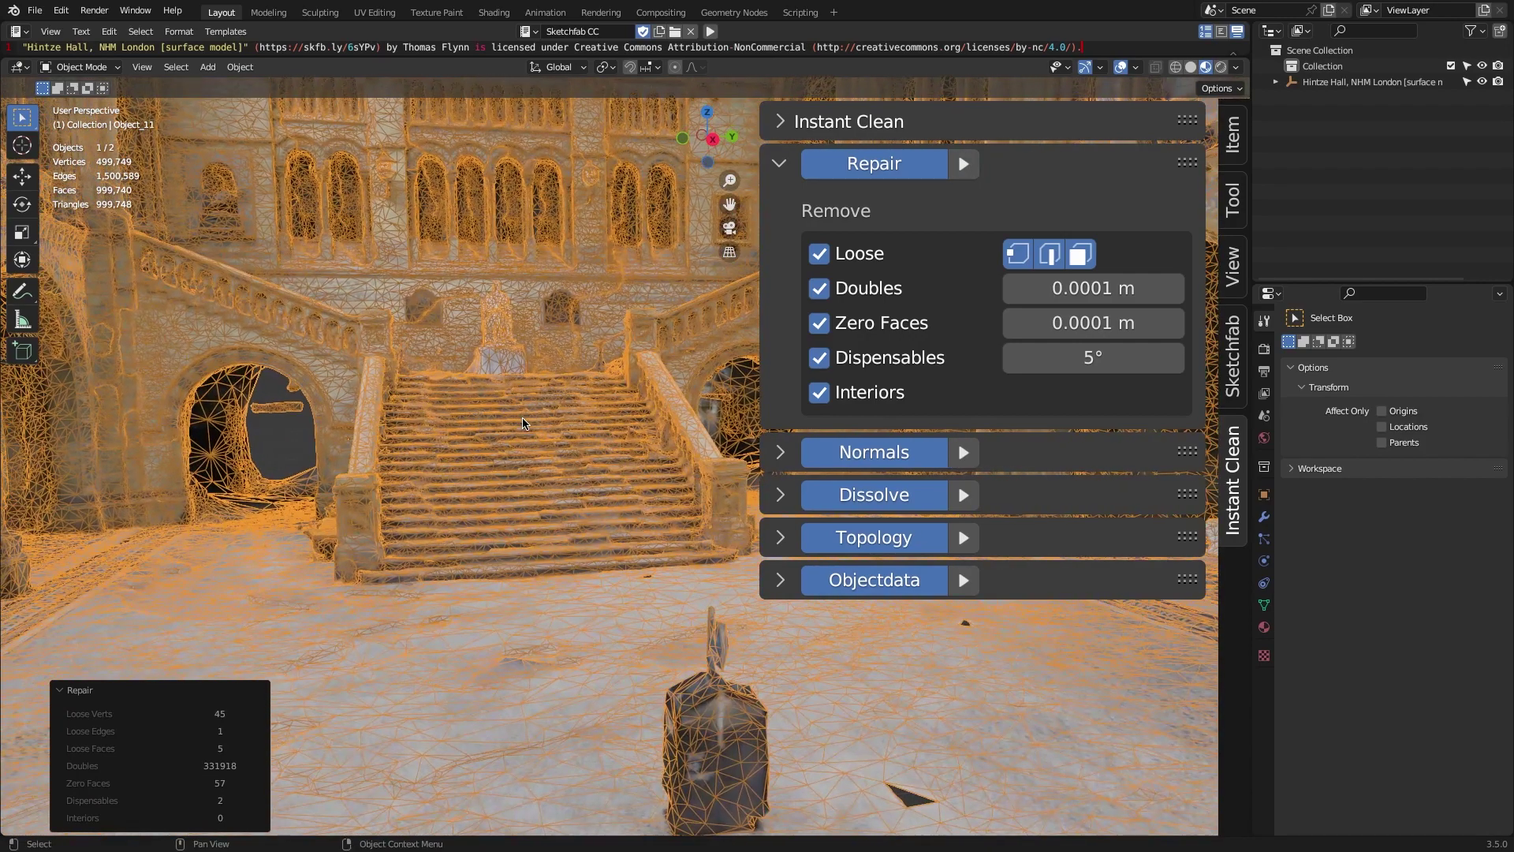
- Dissolve the Hintze Hall model at a max angle of 5° with Seam, Sharp, UV and Materials protected
click(784, 178)
click(780, 250)
scroll(579, 316, down, 8)
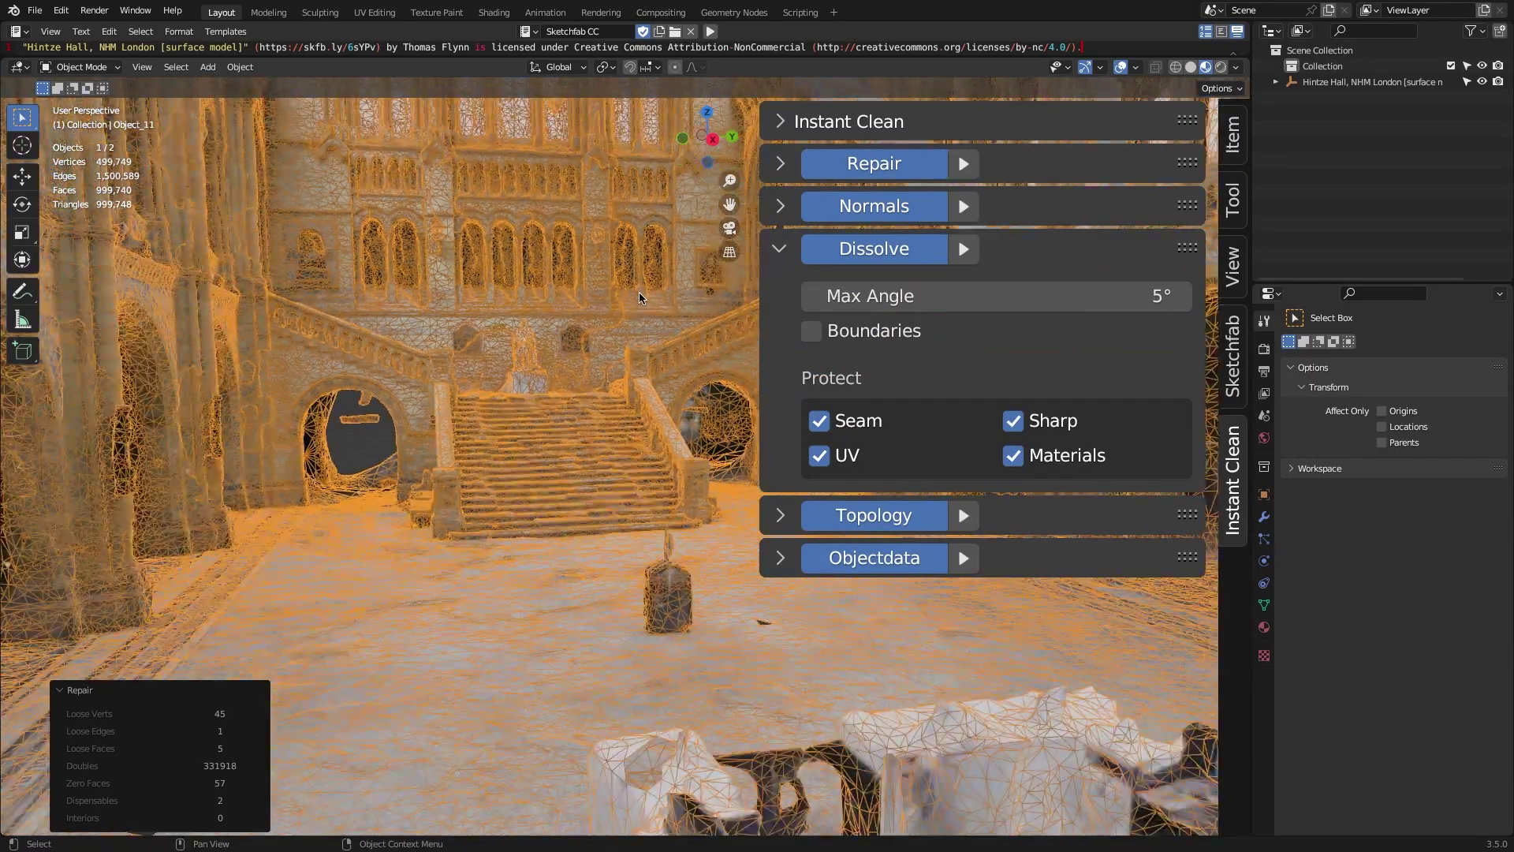
scroll(579, 316, up, 8)
middle_drag(637, 284, 489, 407)
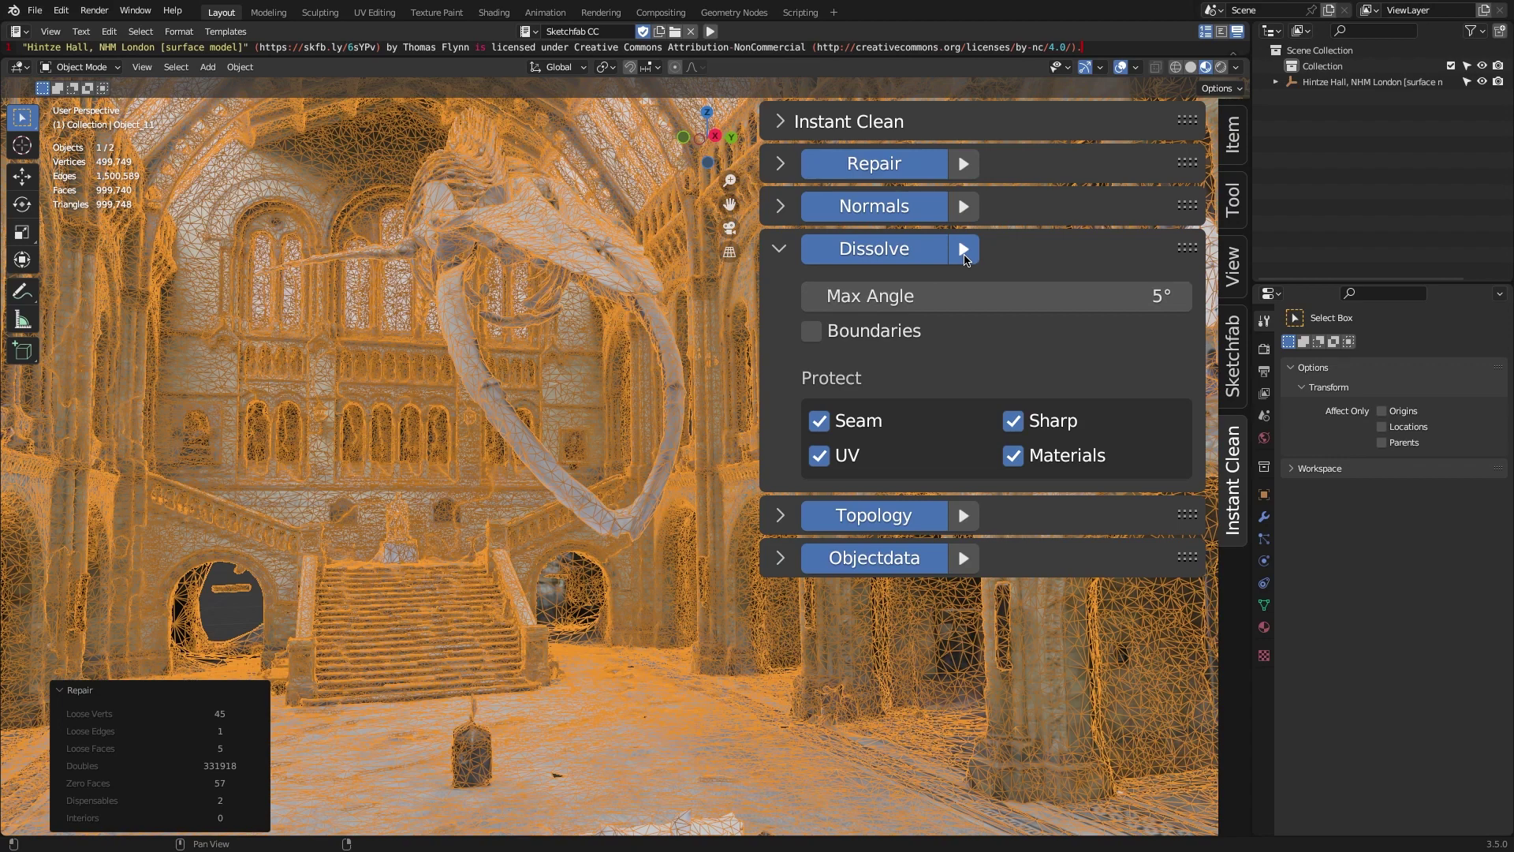
click(965, 258)
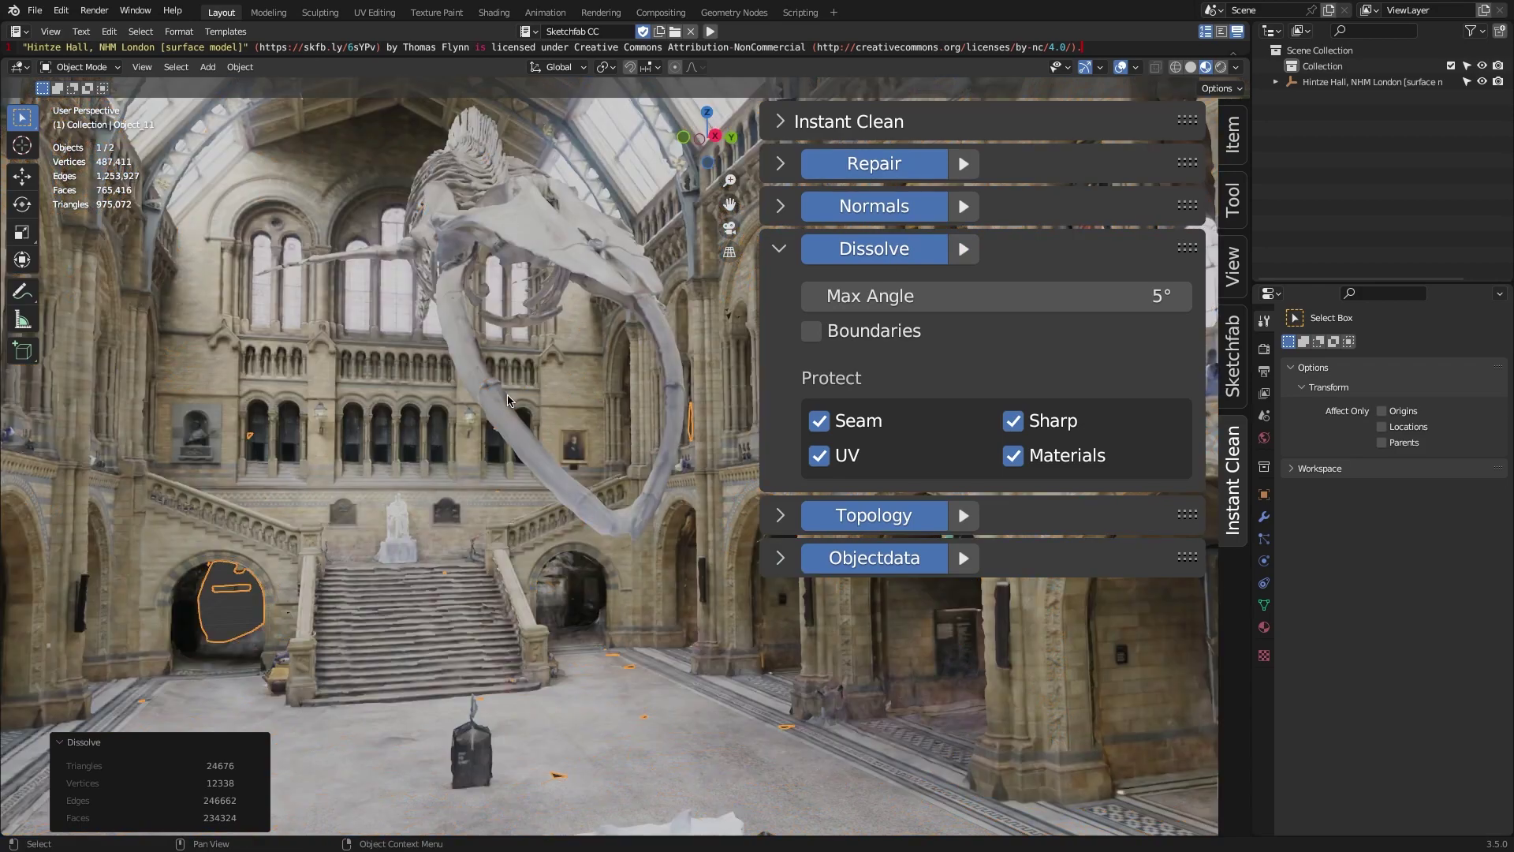
middle_drag(512, 401, 244, 458)
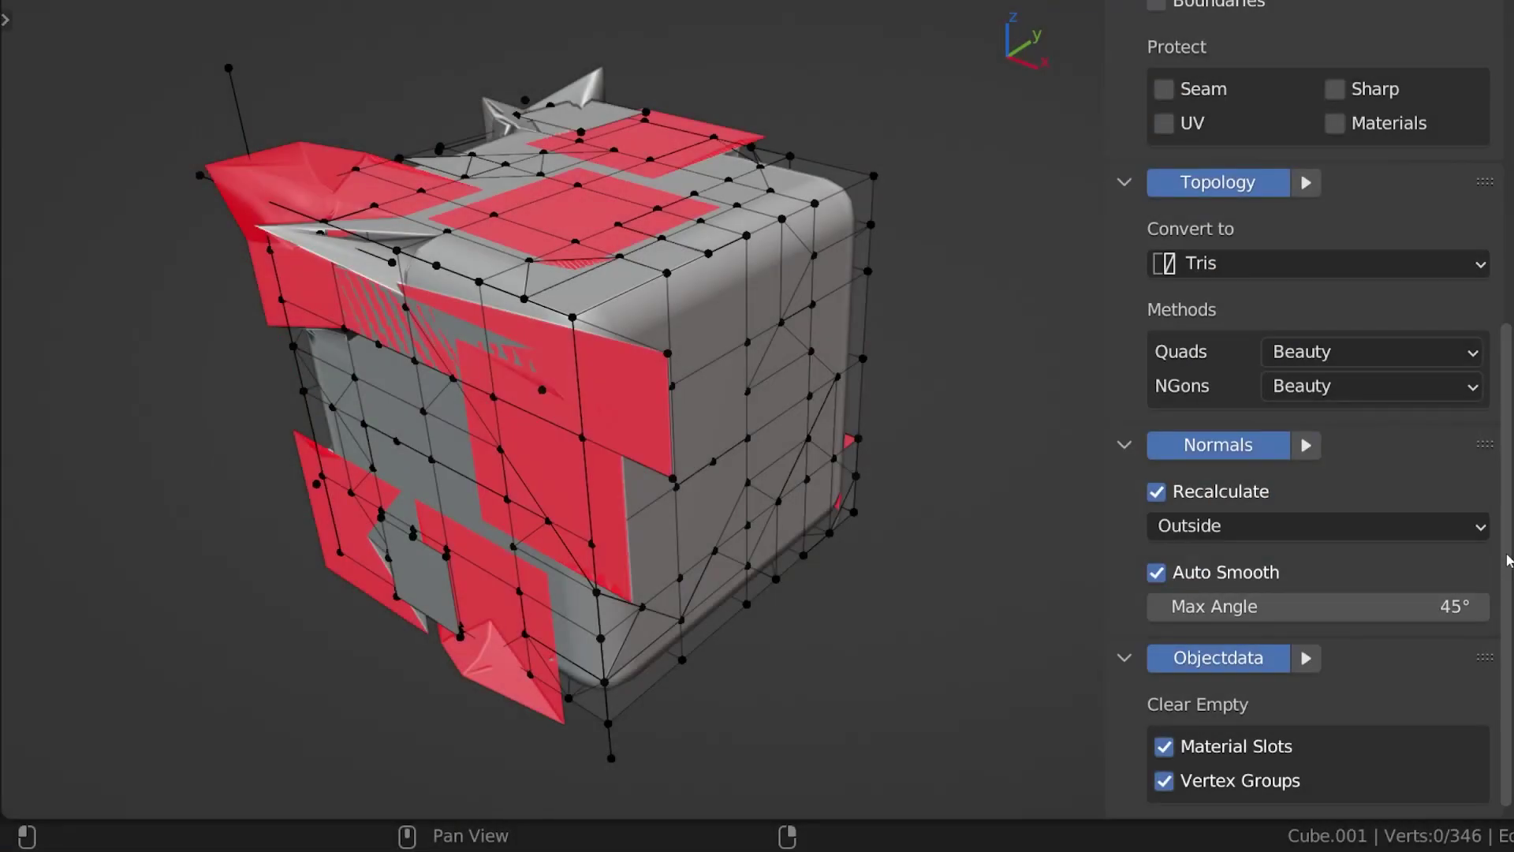
- Clean the damaged cube with the Ultimate preset and review the results for each module
drag(1506, 560, 1497, 229)
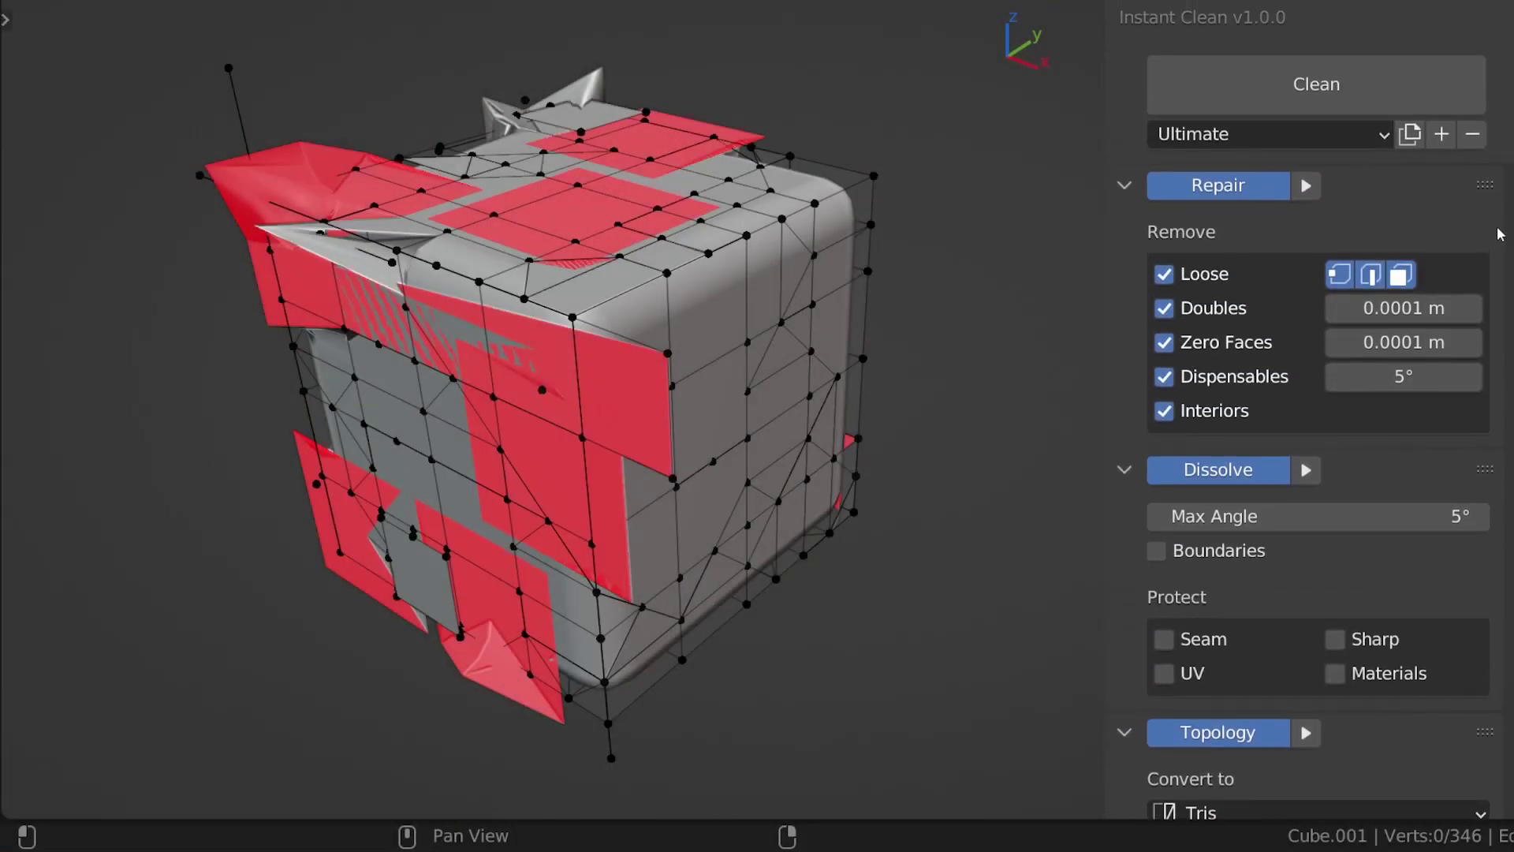
click(1322, 88)
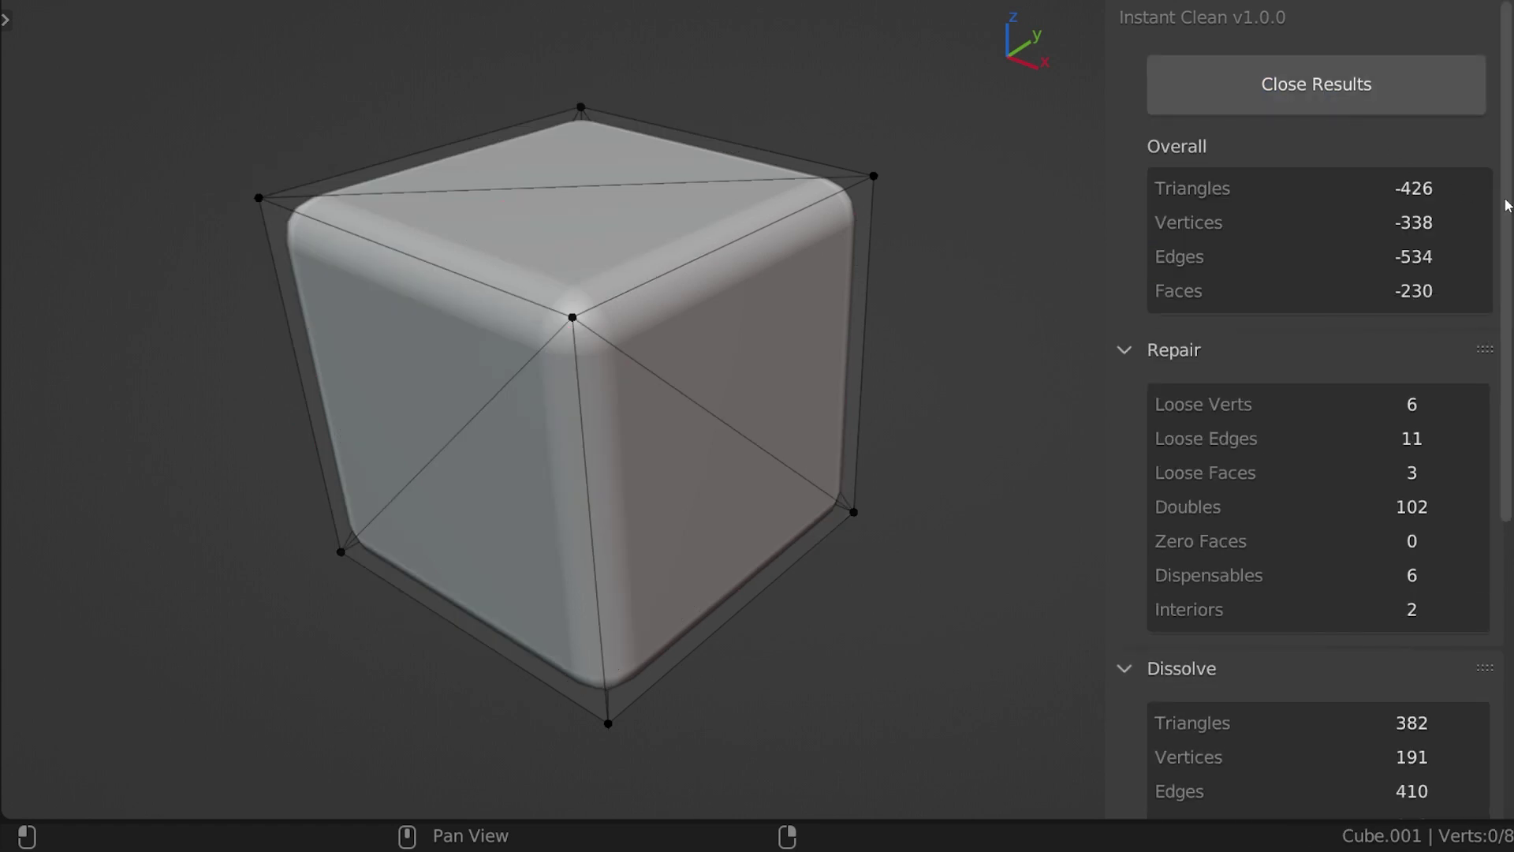
drag(1508, 207, 1503, 489)
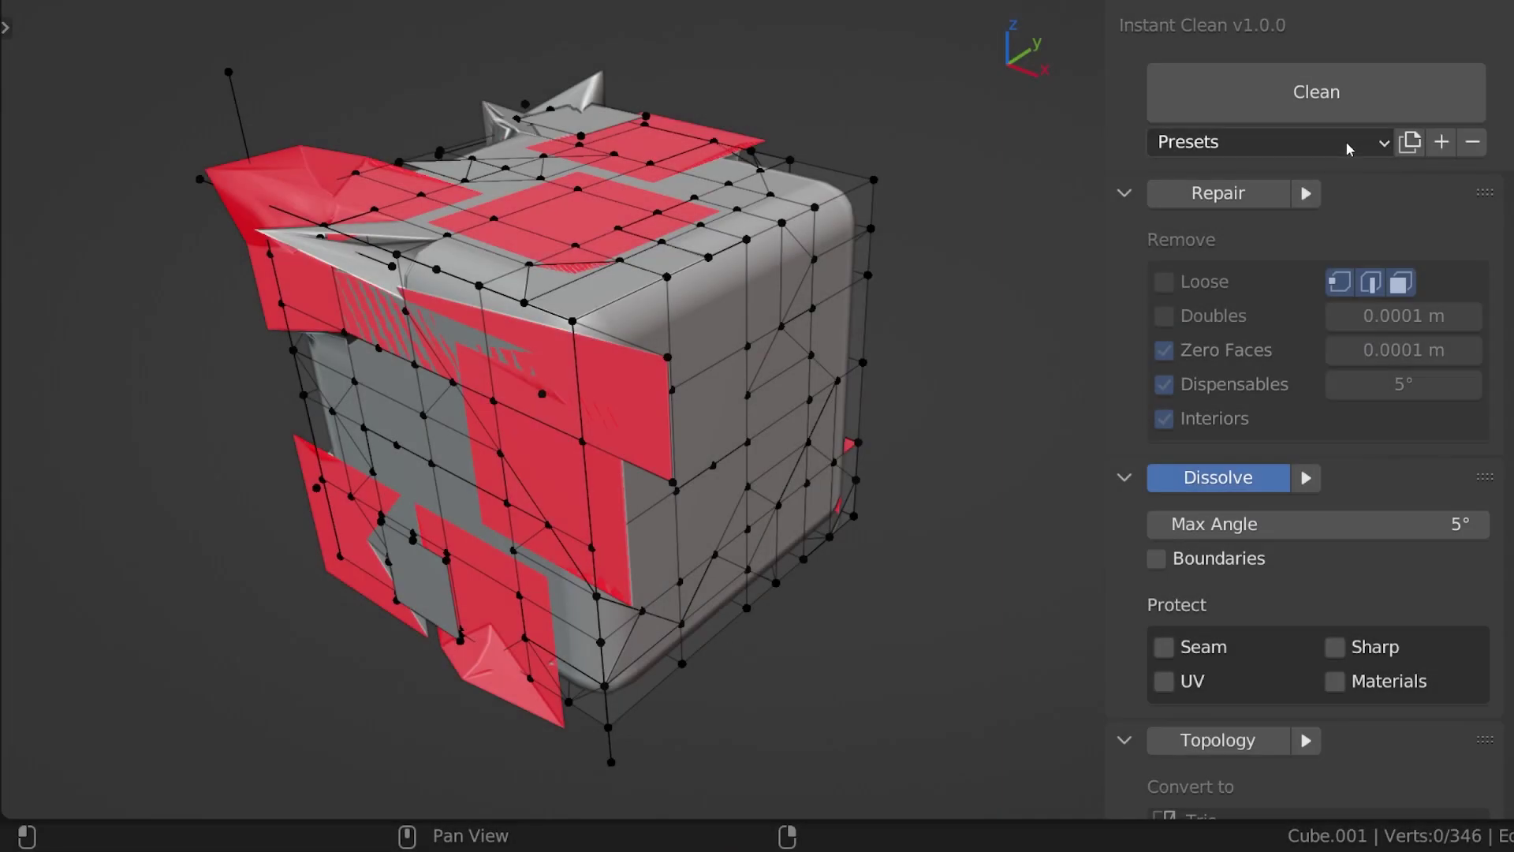
- Load the Ultimate preset for the damaged cube and change its topology conversion to Quads
click(1346, 142)
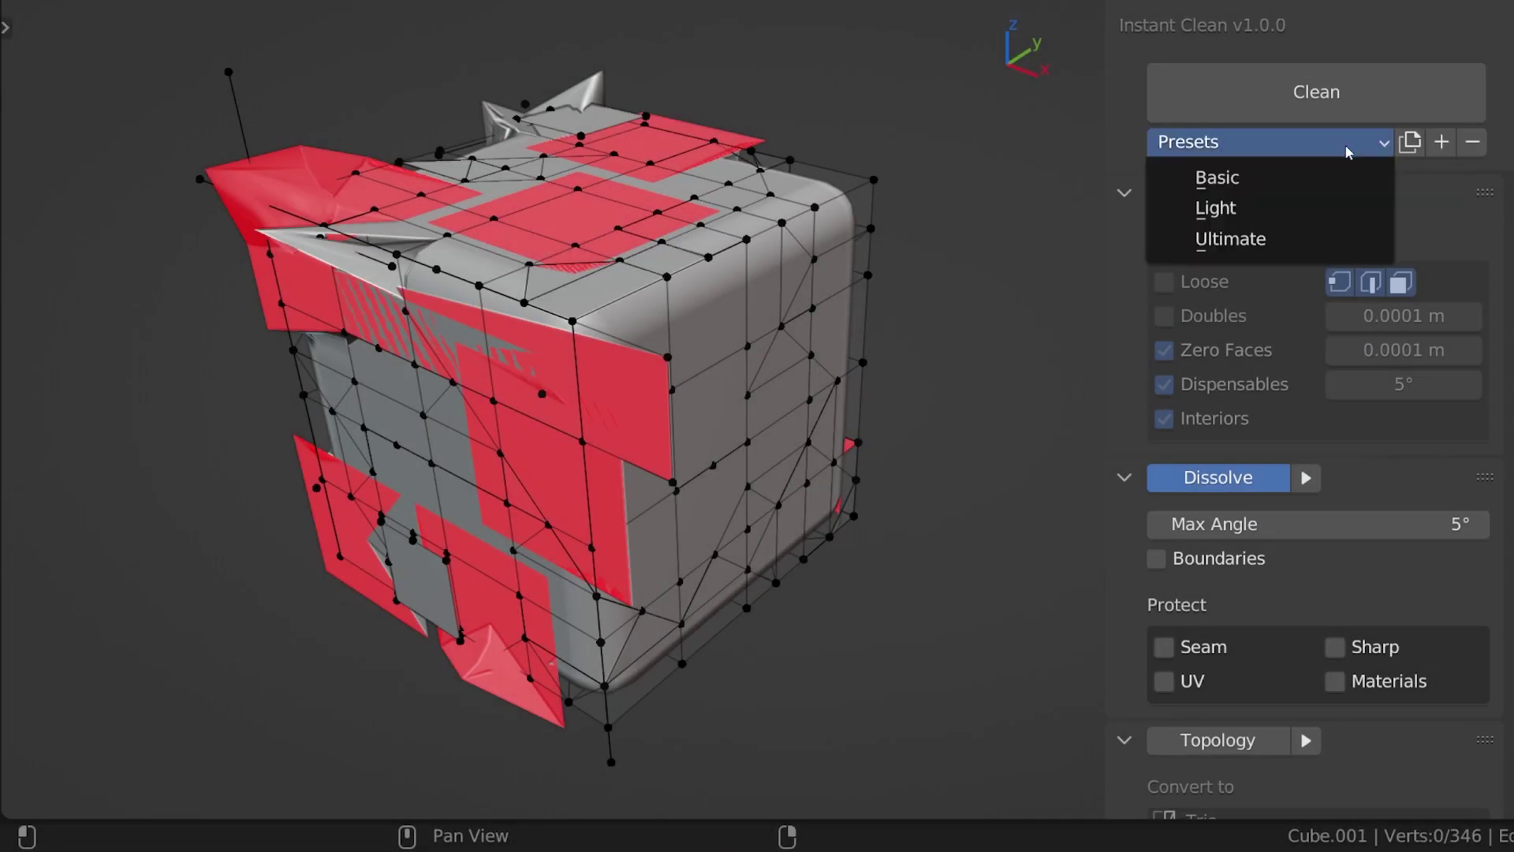
click(1338, 240)
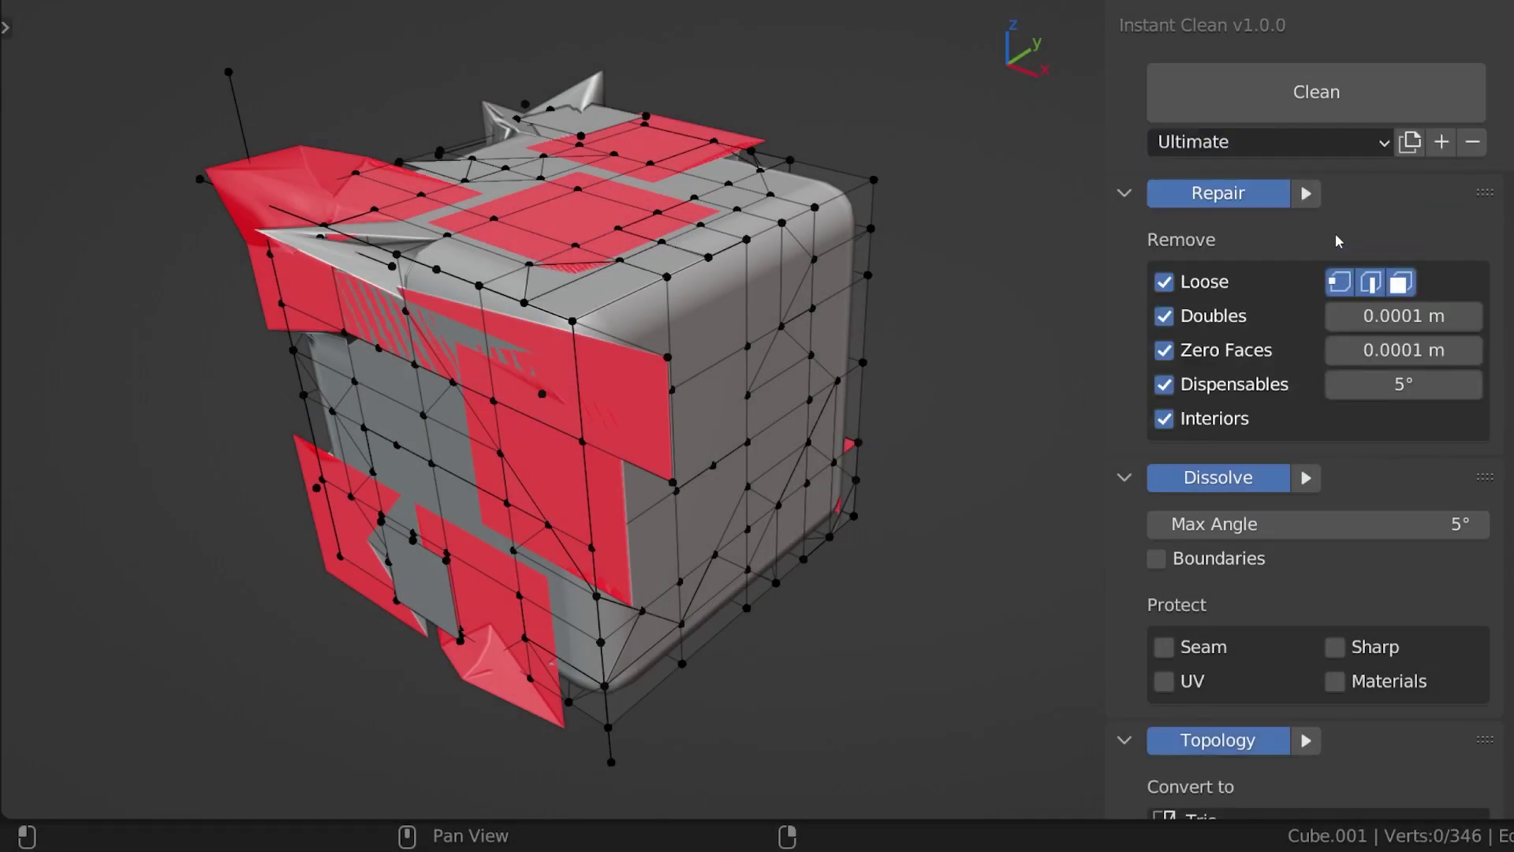
scroll(1338, 242, down, 6)
click(1307, 604)
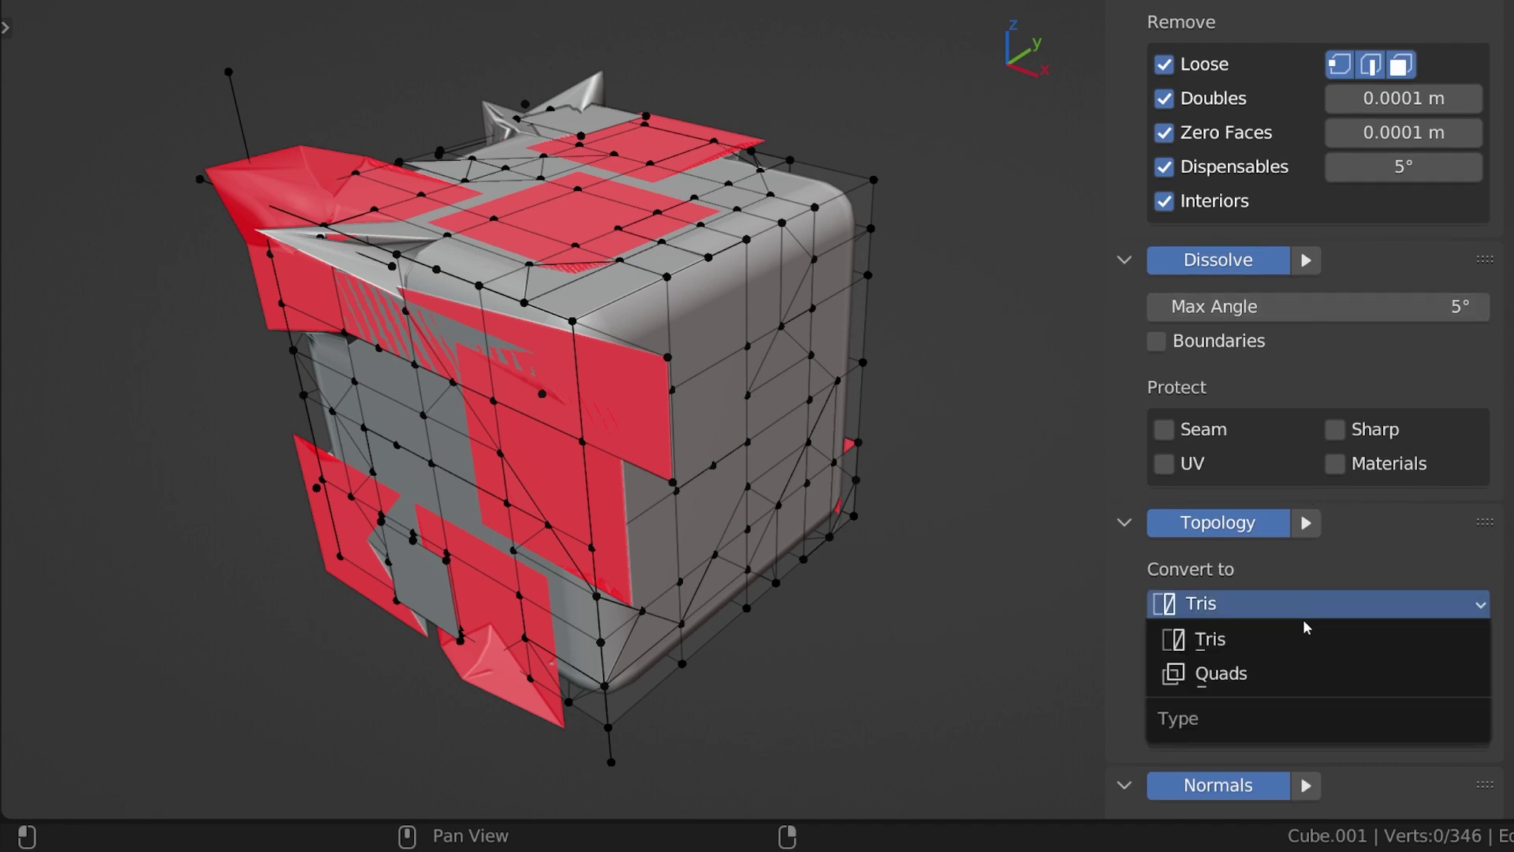
click(1300, 675)
- Start saving the modified Ultimate settings as a new preset
scroll(1380, 599, up, 6)
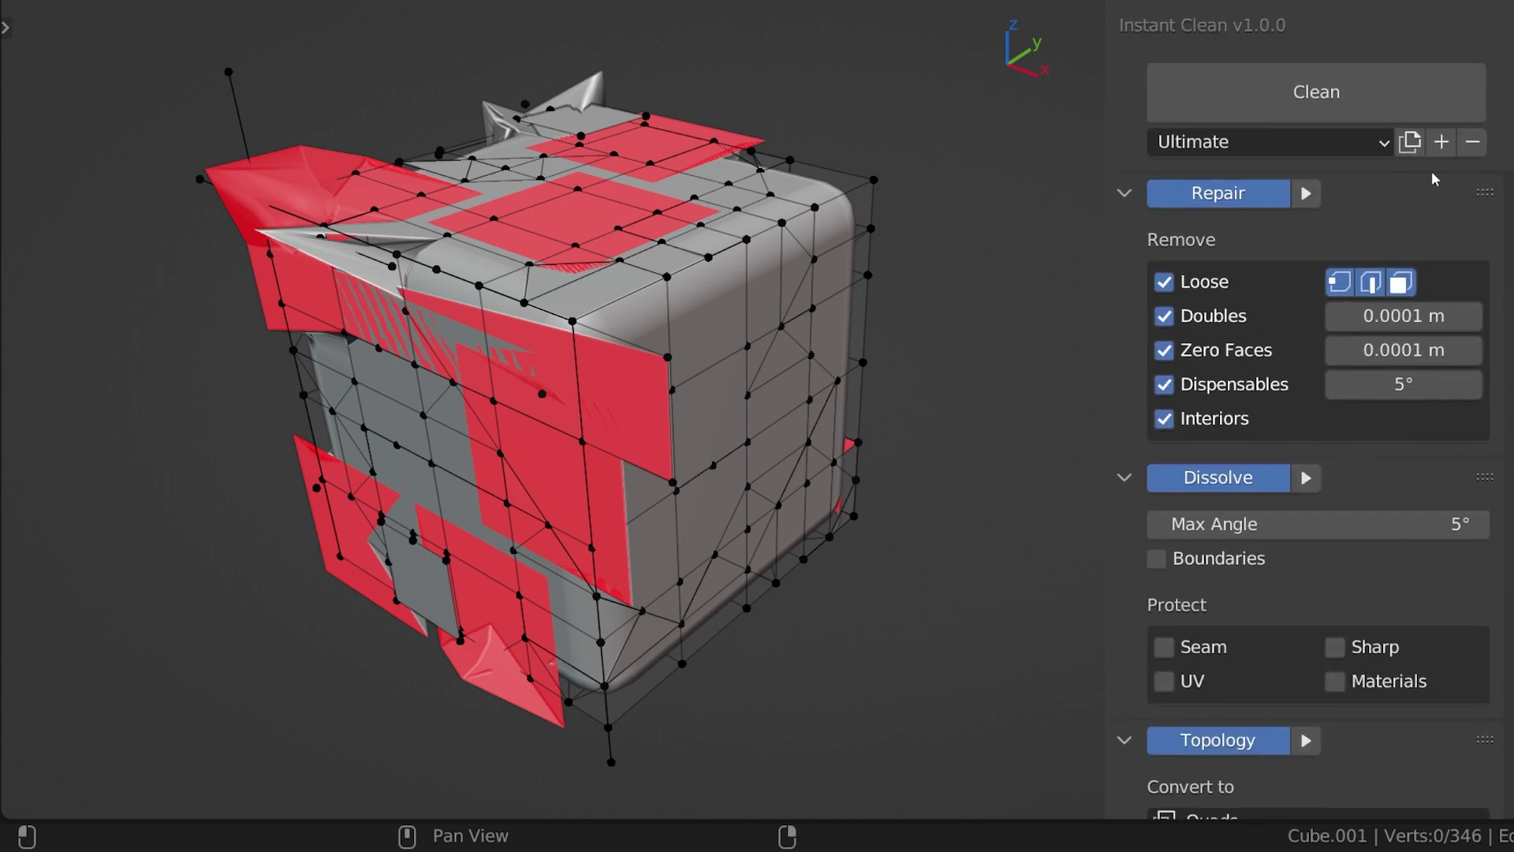
click(1444, 144)
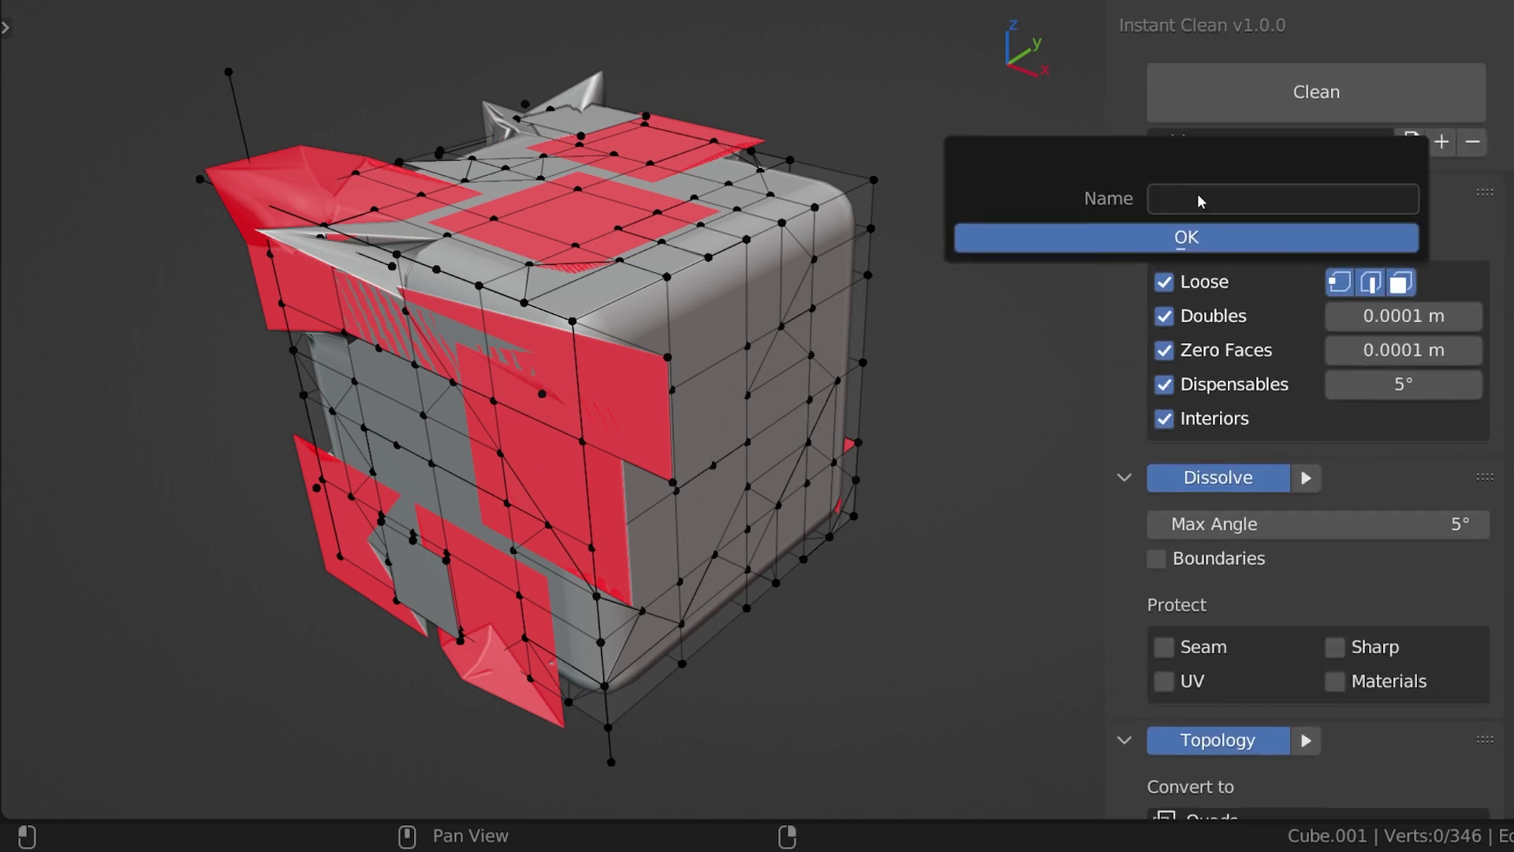